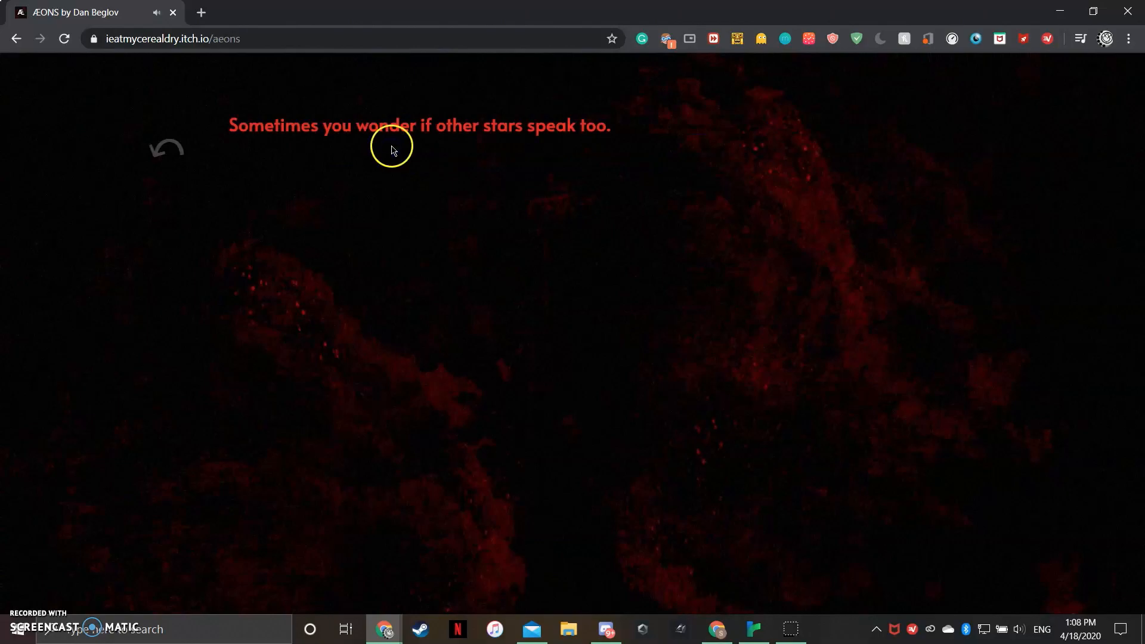
- Read through the ÆONS story by following its highlighted links up to the sibling's speech about growing dimmer
click(389, 134)
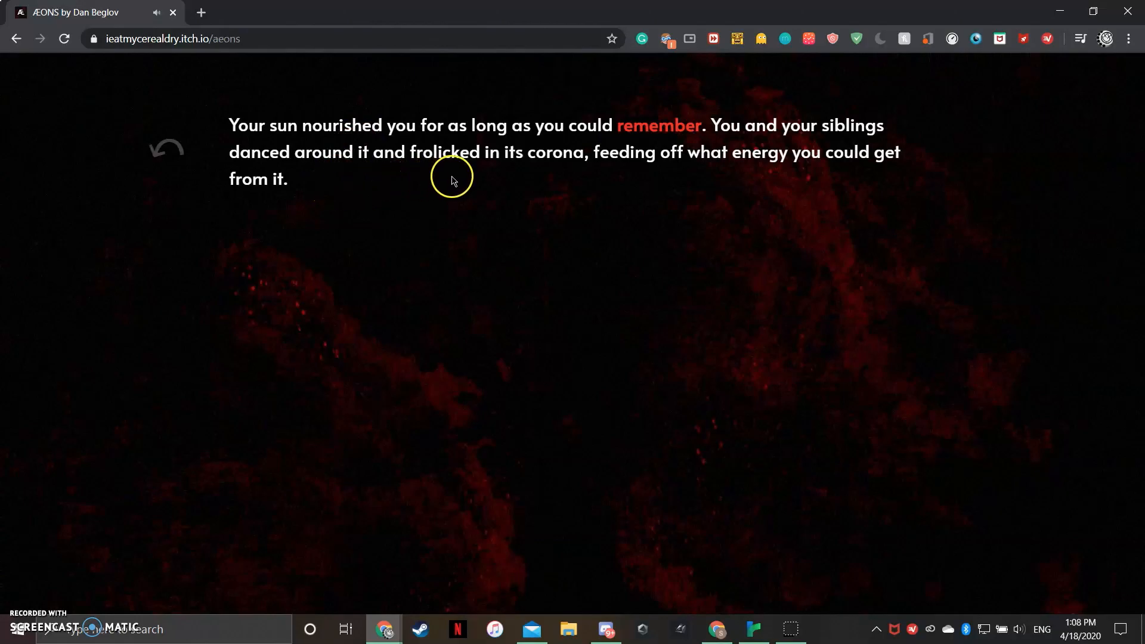
click(661, 134)
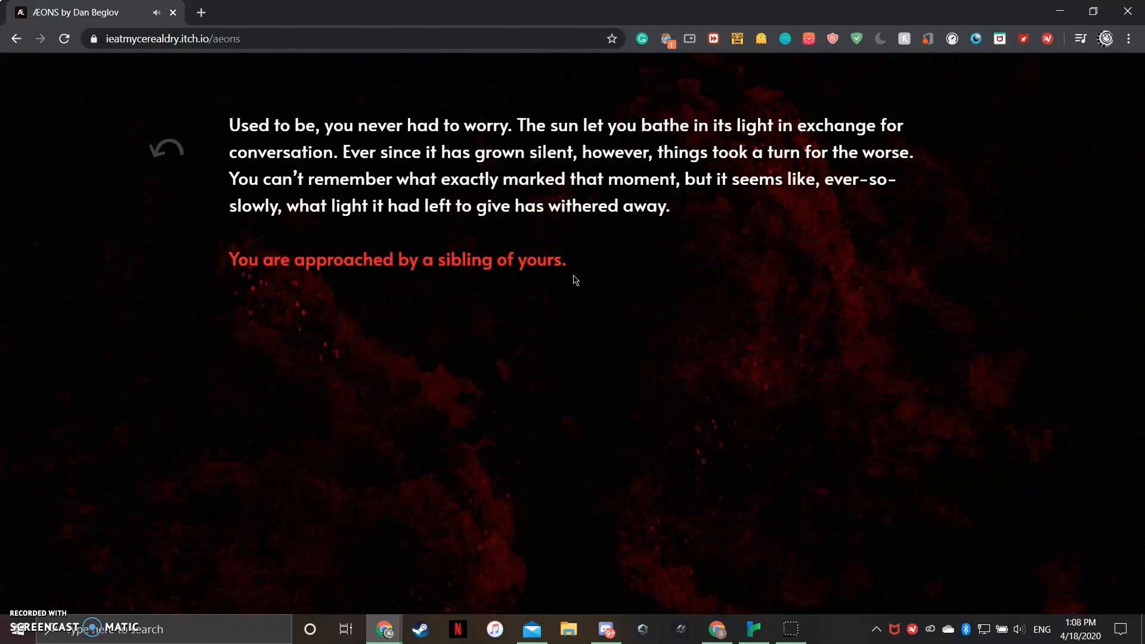
click(557, 264)
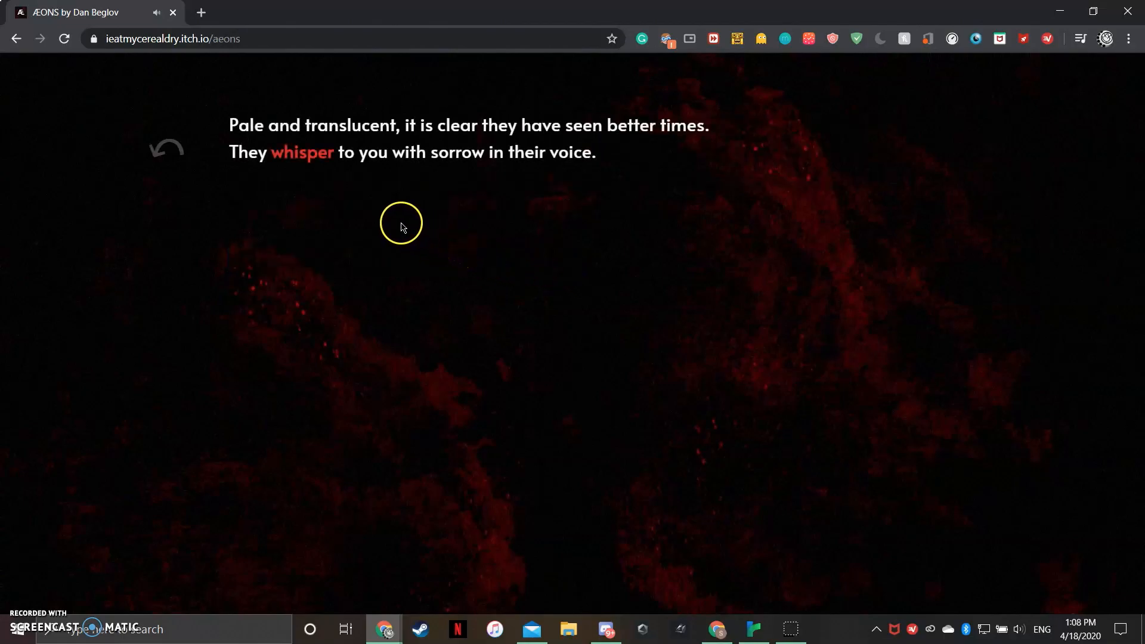
click(307, 158)
click(363, 134)
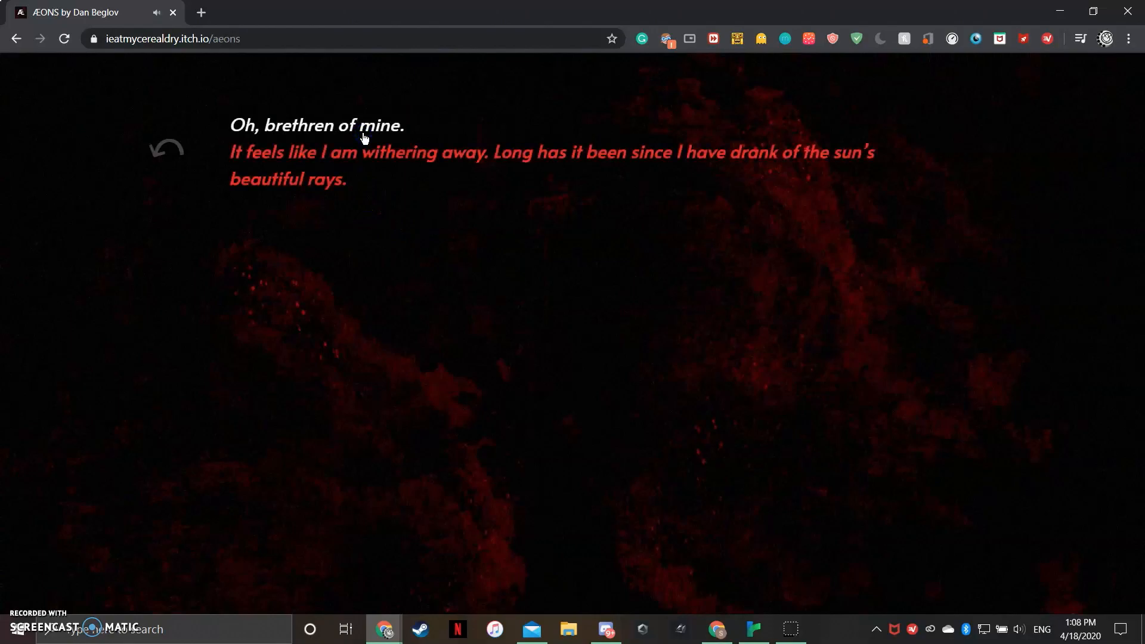
click(425, 163)
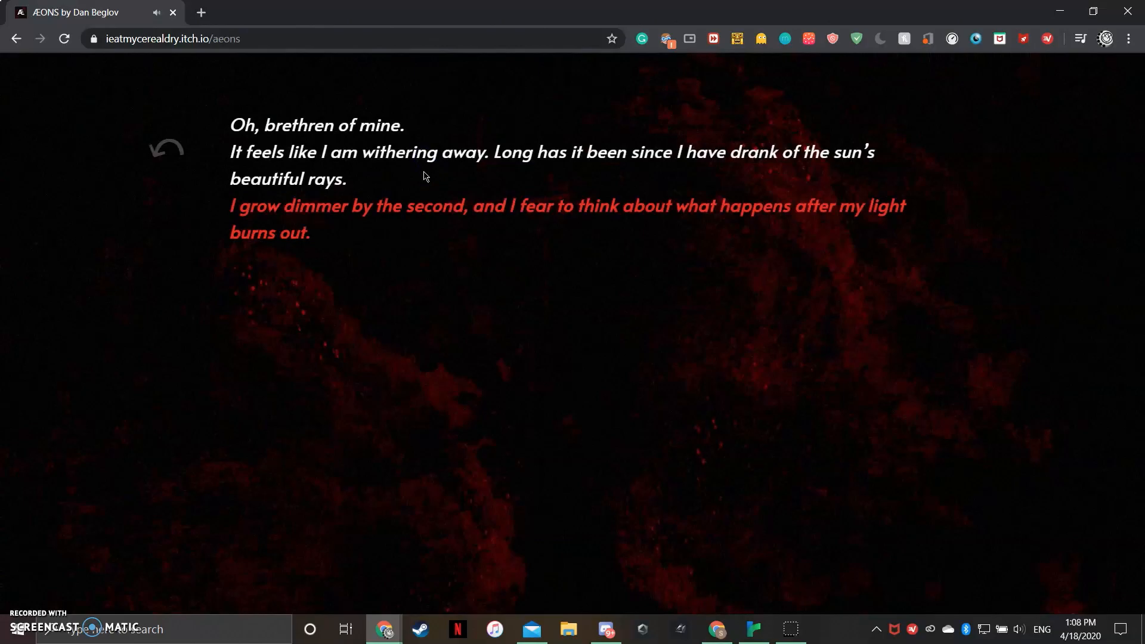
click(432, 194)
click(435, 204)
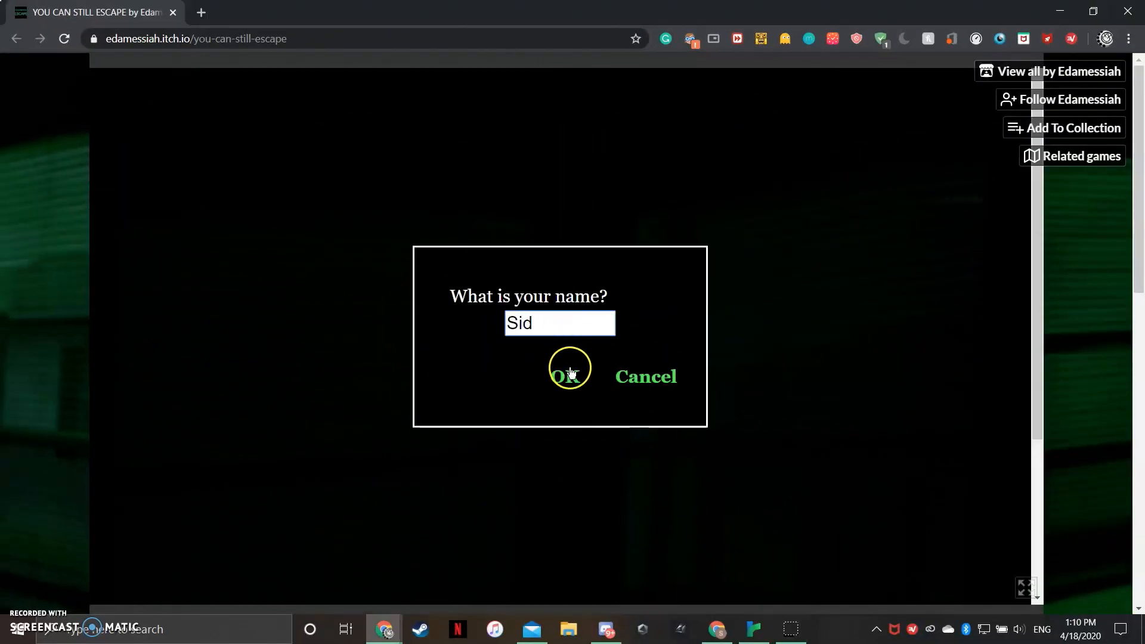
- Confirm the player name in YOU CAN STILL ESCAPE, check the "vigilante one" glossary entry, and continue into the story
click(576, 377)
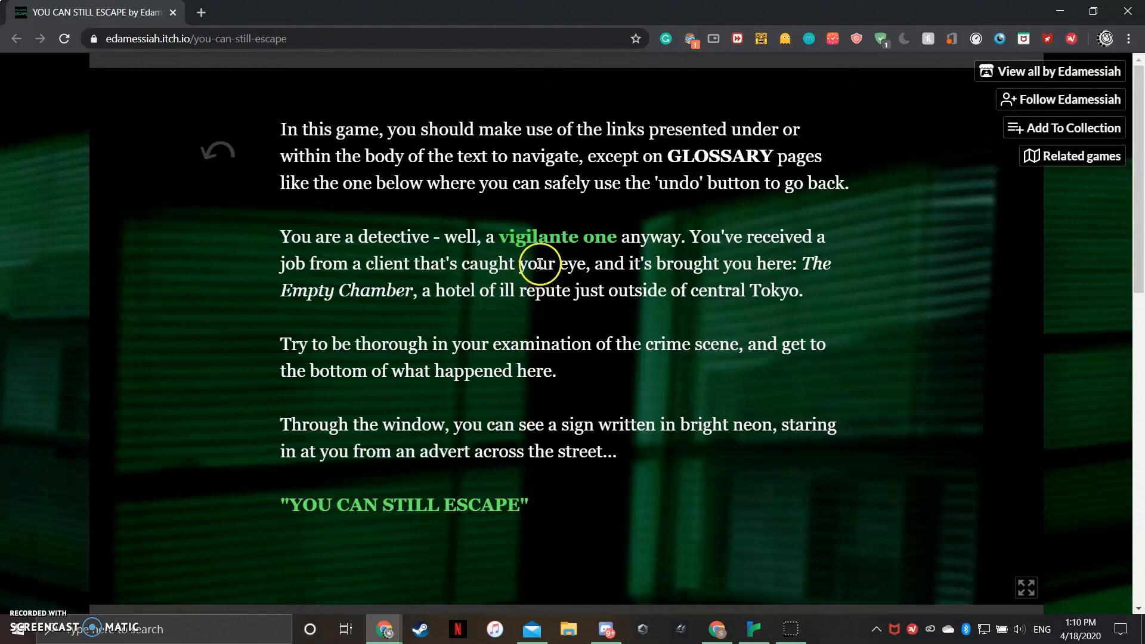
click(544, 237)
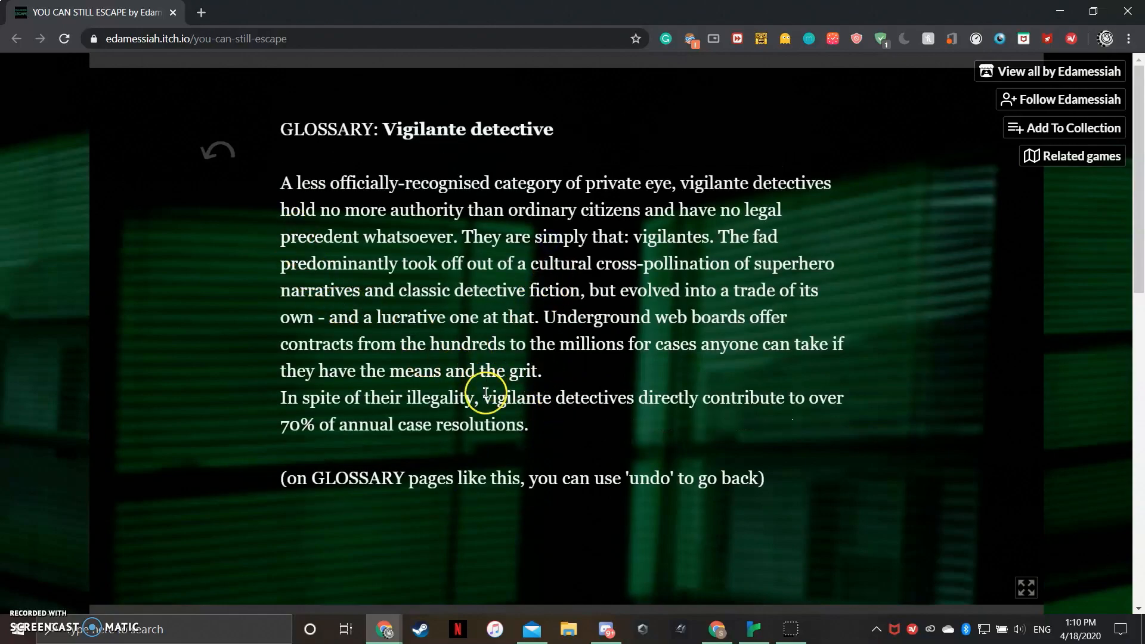
click(227, 154)
click(453, 572)
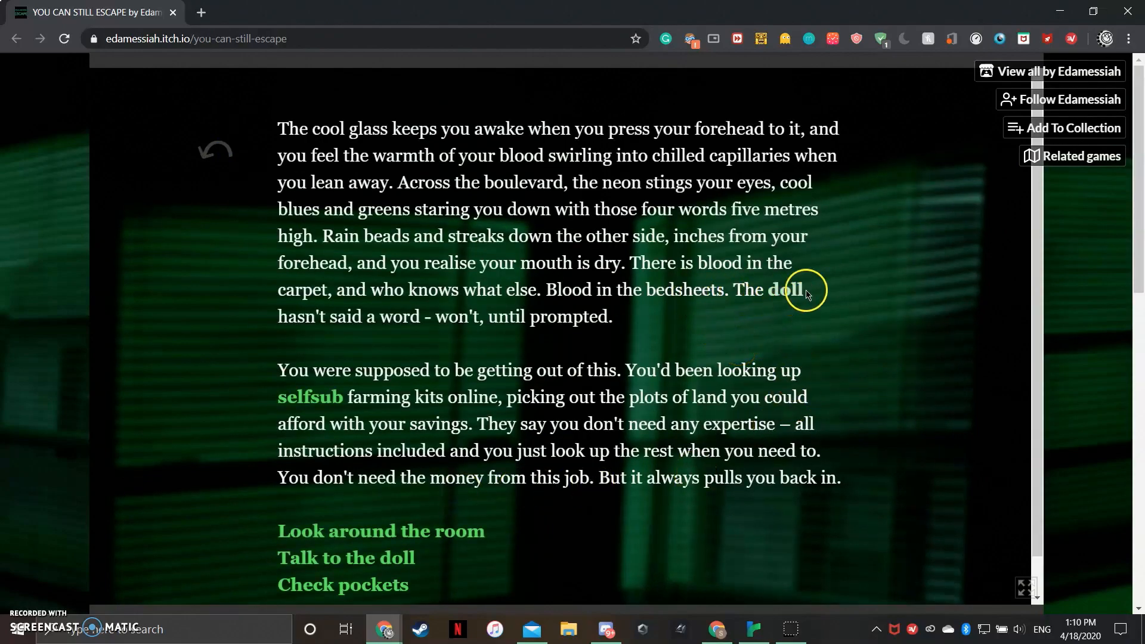
- Look up the "selfsub" and "doll" glossary entries, returning to the hotel room passage after each
click(343, 409)
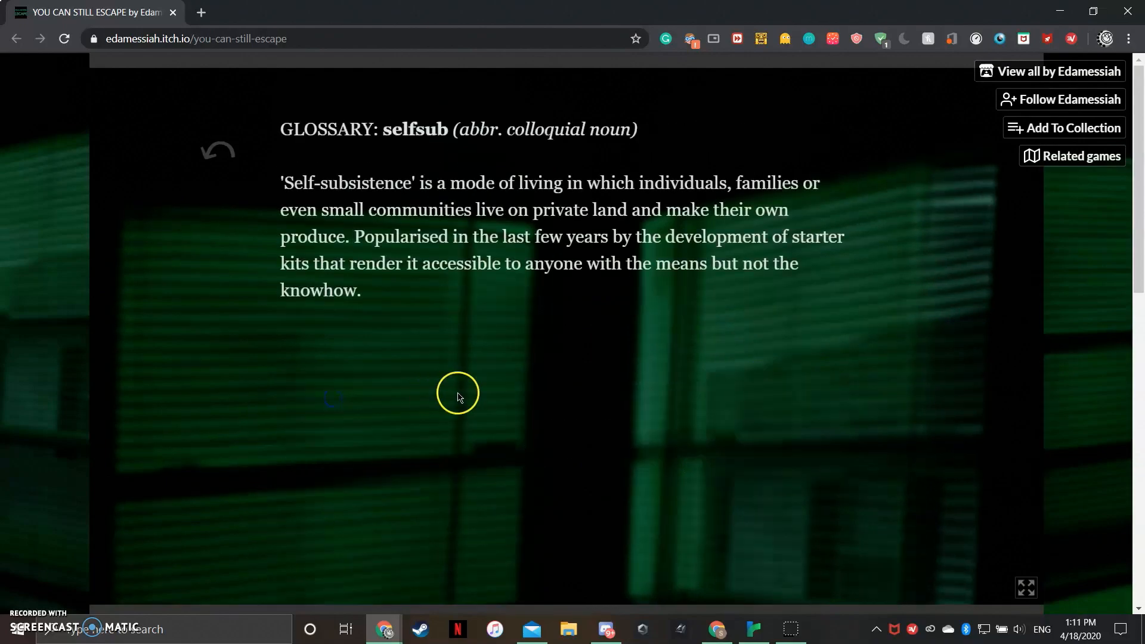
click(215, 150)
click(778, 292)
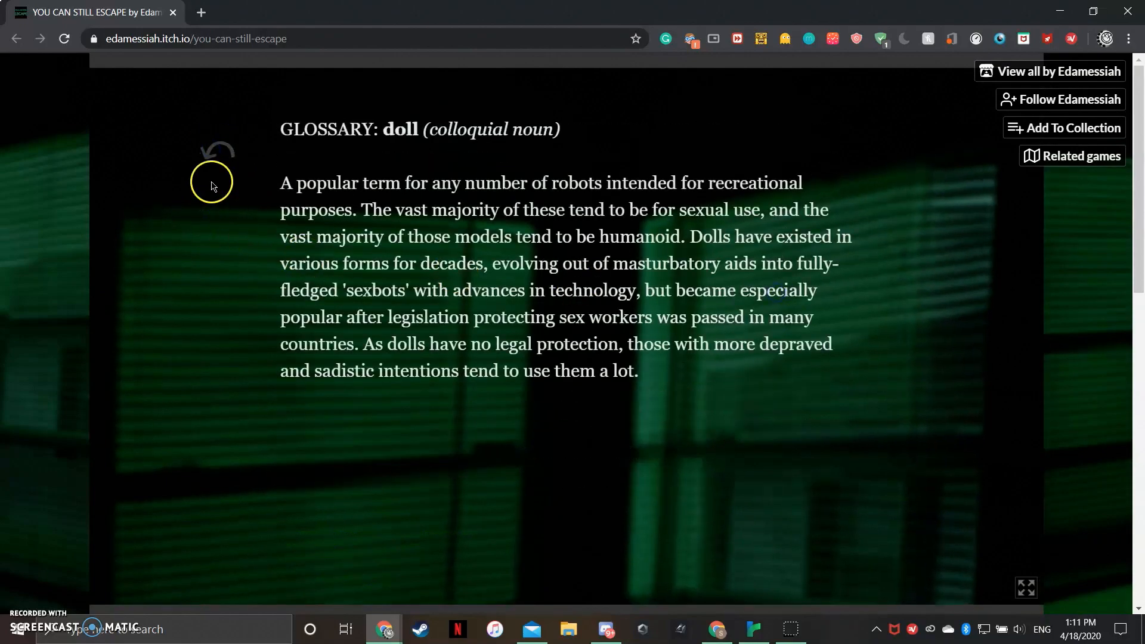
click(213, 149)
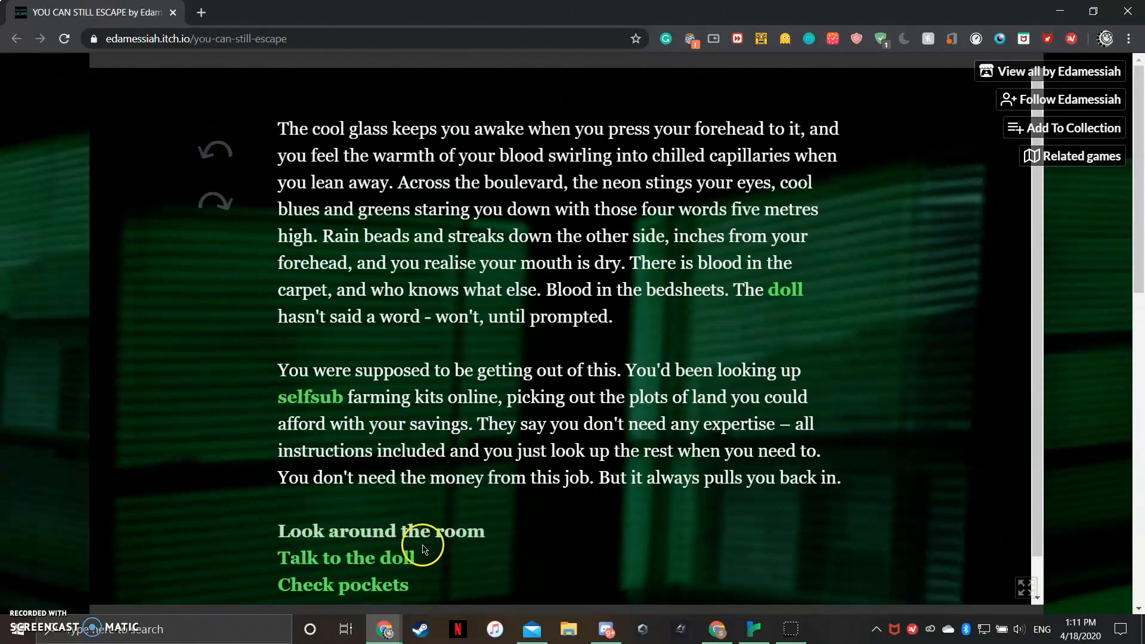
- Talk to the doll and ask for her name
click(402, 556)
scroll(411, 546, down, 1)
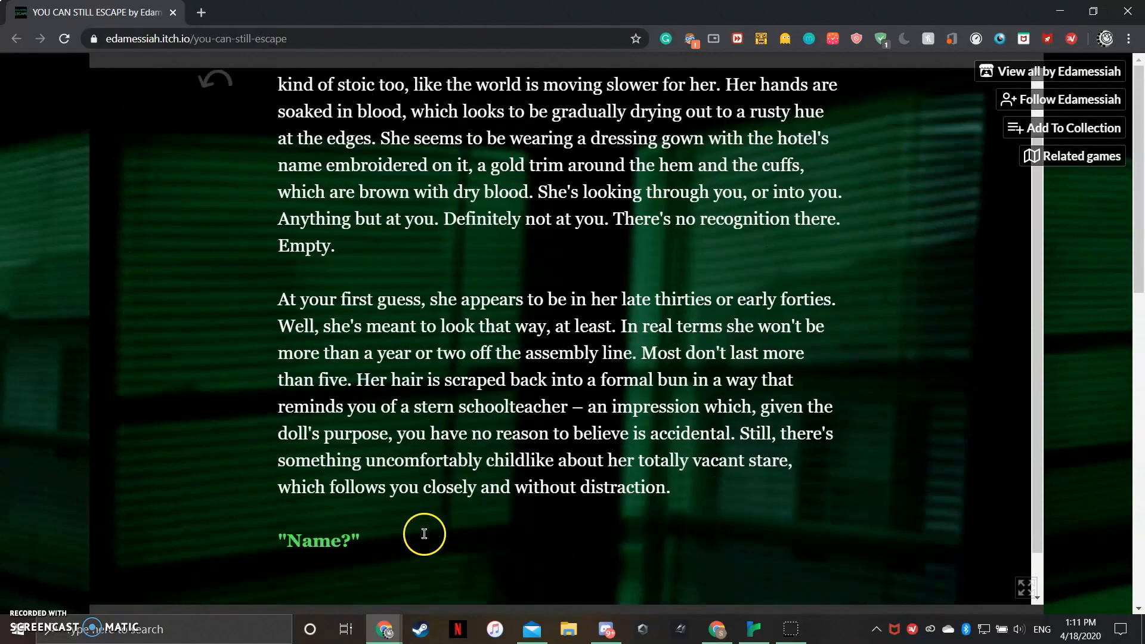
click(345, 535)
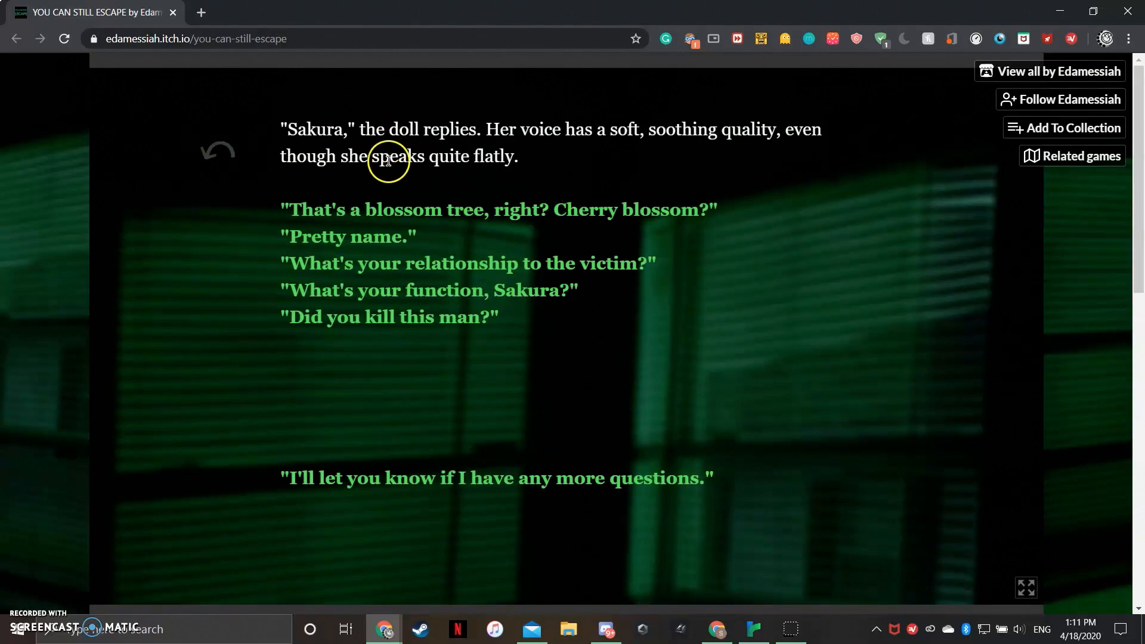
drag(410, 153, 495, 149)
click(495, 150)
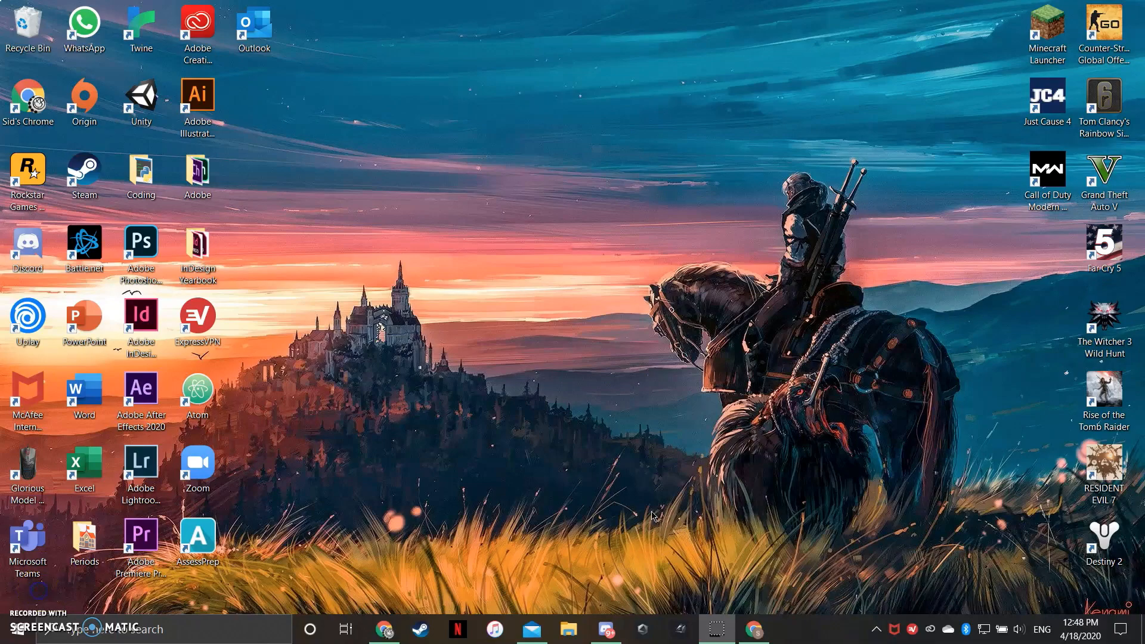
- Switch to the blank Chrome window, open twinery.org, and download Twine 2.3.7 for Windows
click(754, 629)
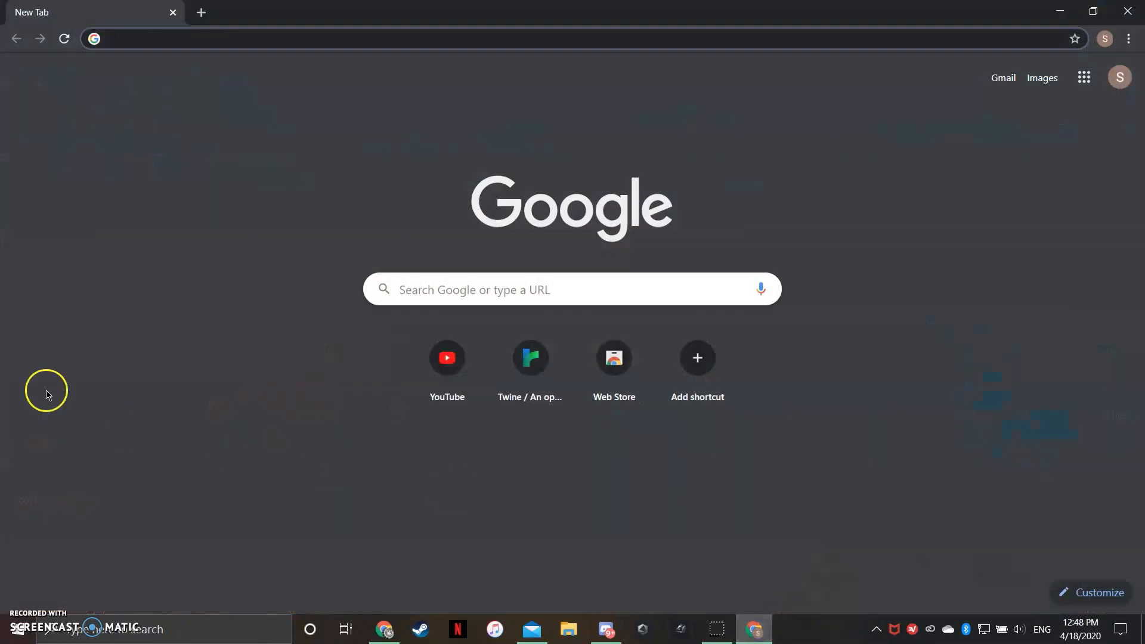
text(twinery.org)
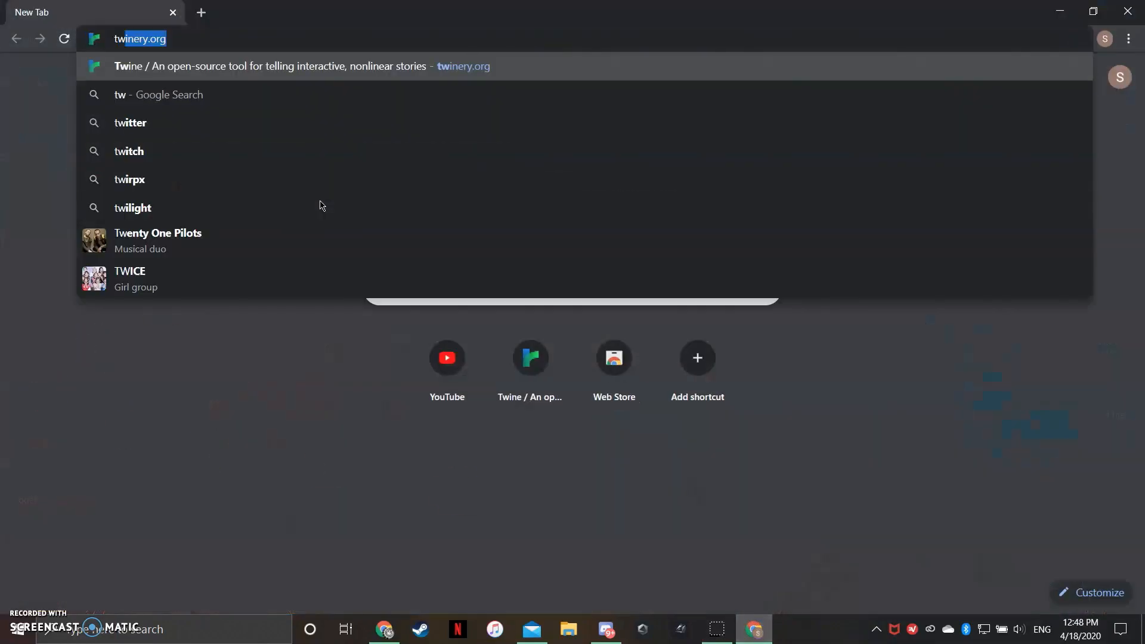
key(Return)
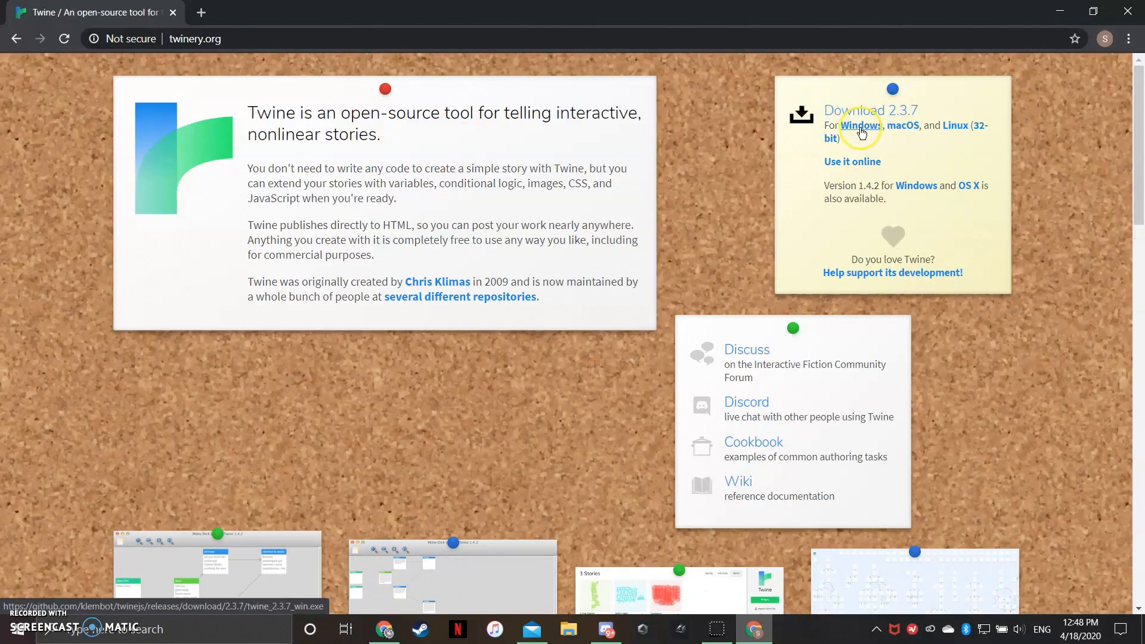
click(861, 130)
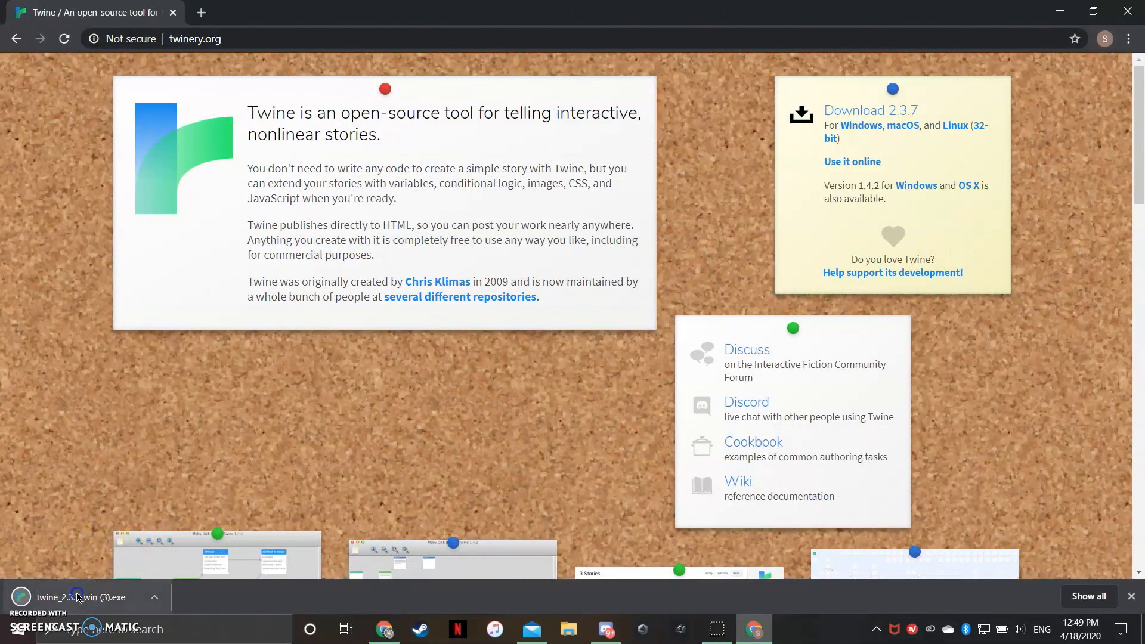
- Run the downloaded Twine installer despite the SmartScreen warning, install to the default folder, and launch Twine on finishing
click(77, 597)
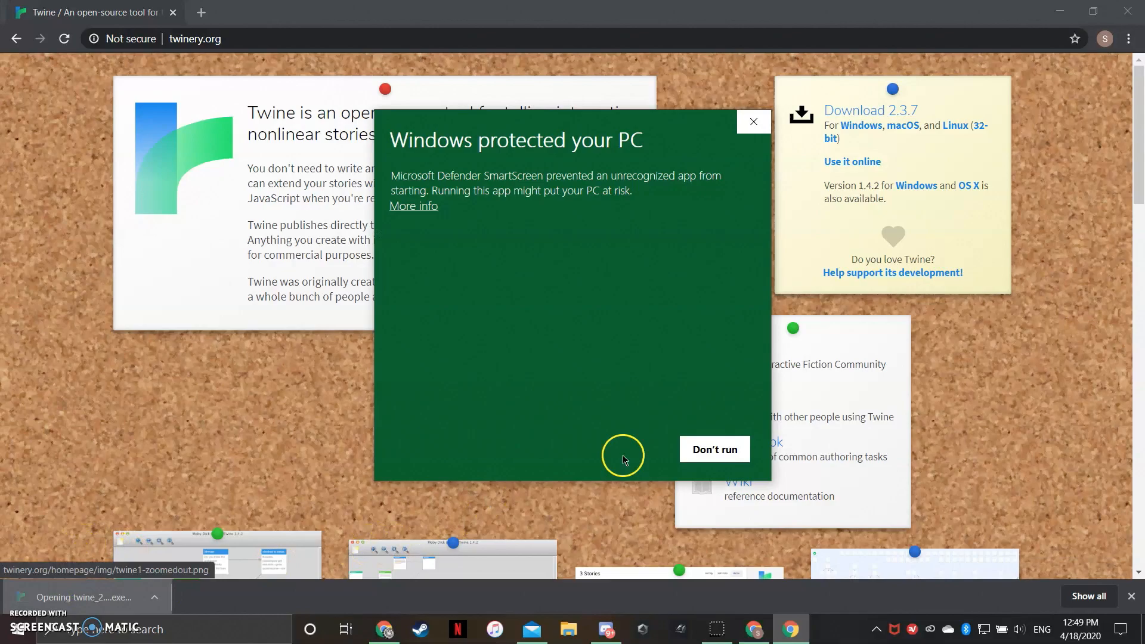
click(400, 207)
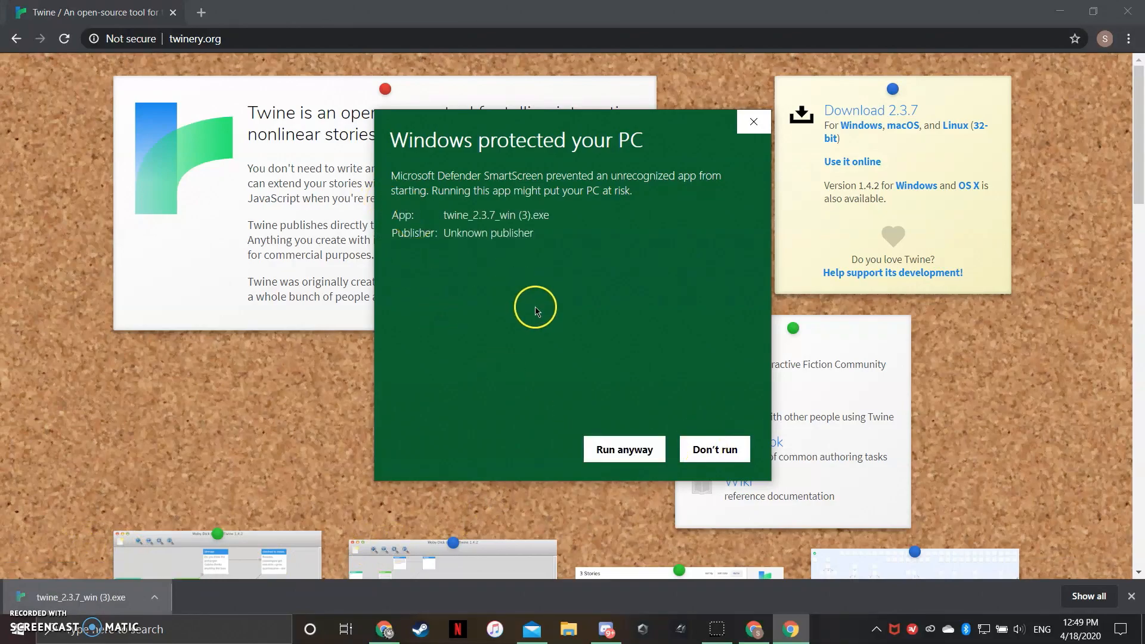
click(629, 451)
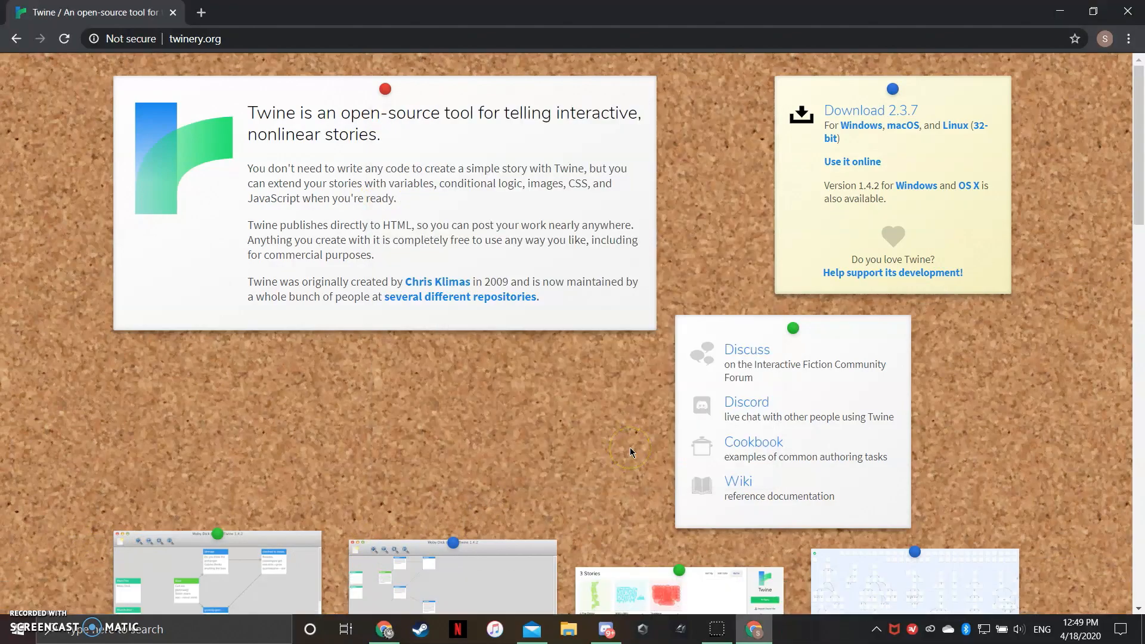
click(649, 434)
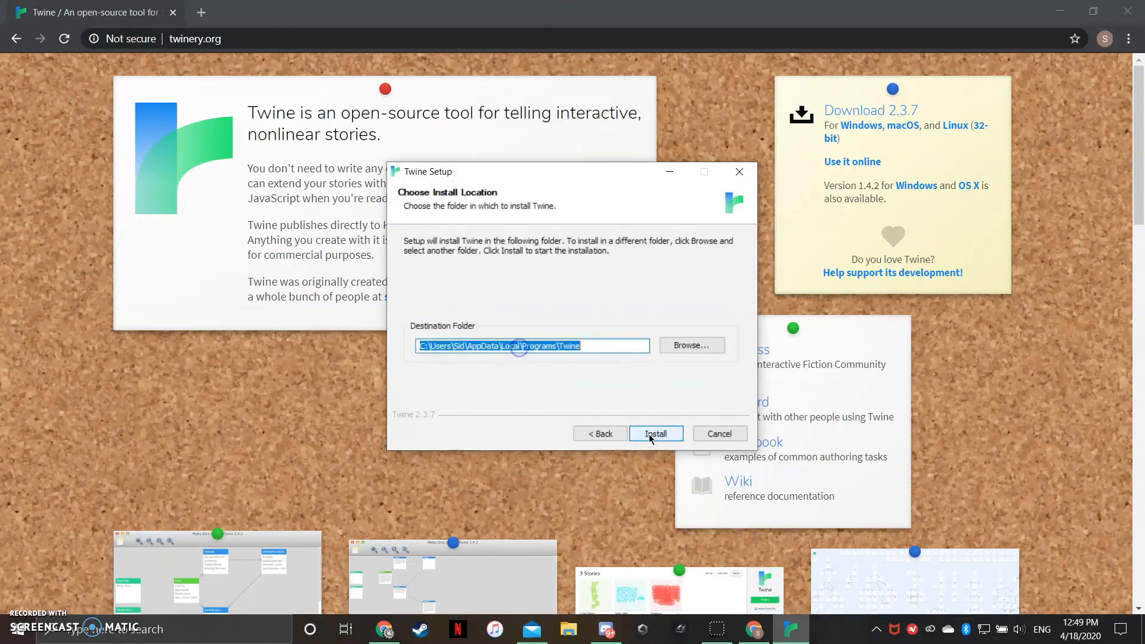
click(649, 434)
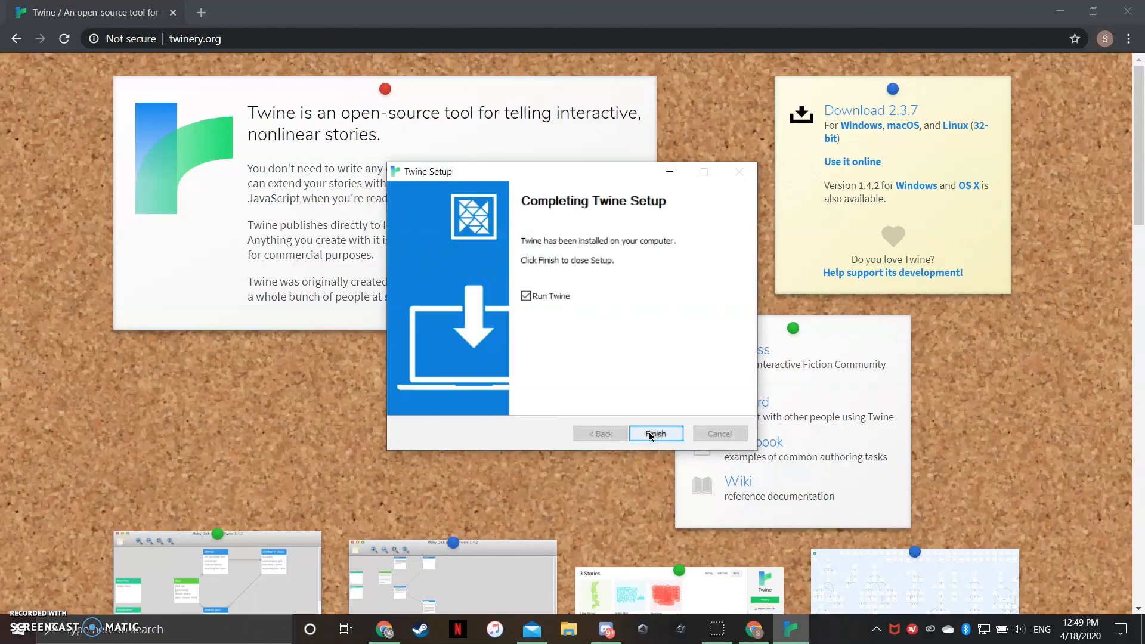
click(659, 434)
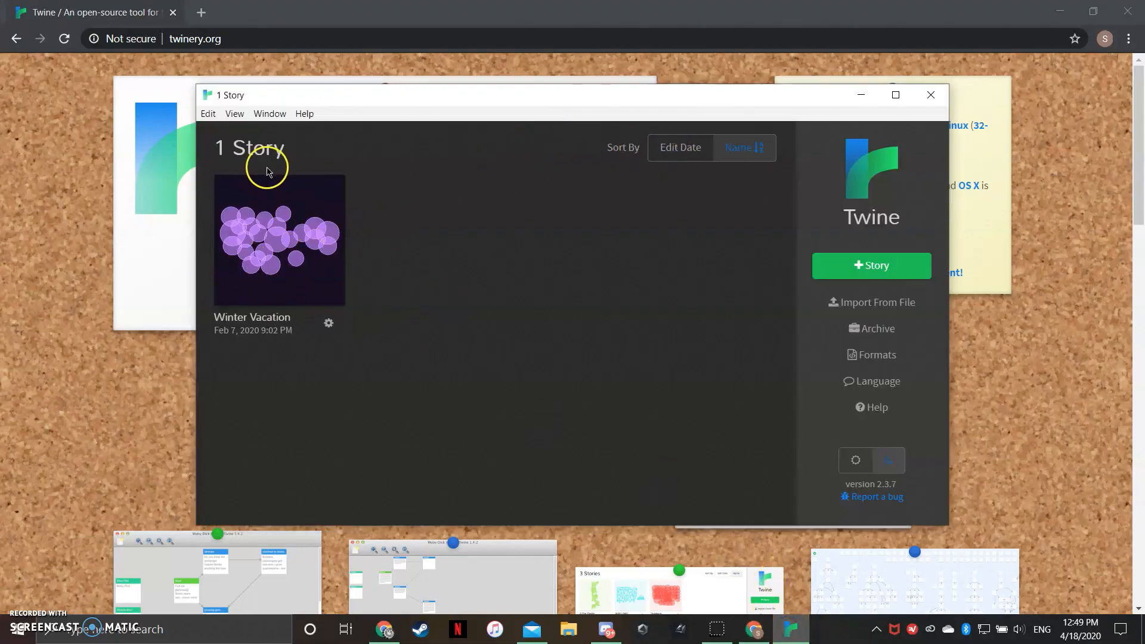
- Create a new story named "Twine Tutorial" and move its starting passage toward the left of the story map
click(858, 264)
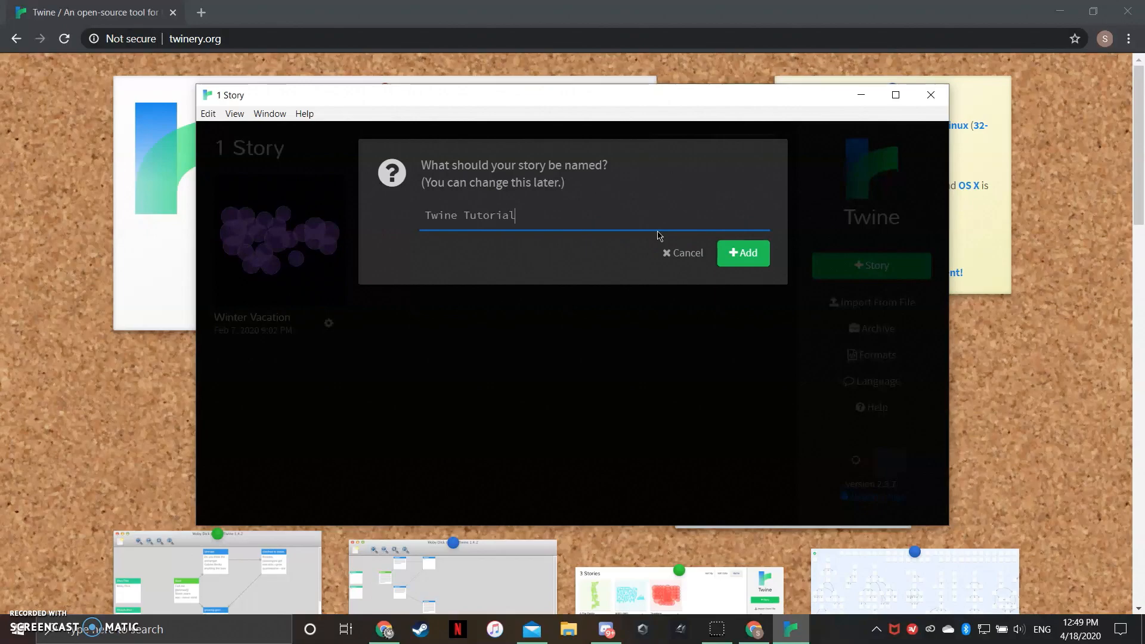
key(Return)
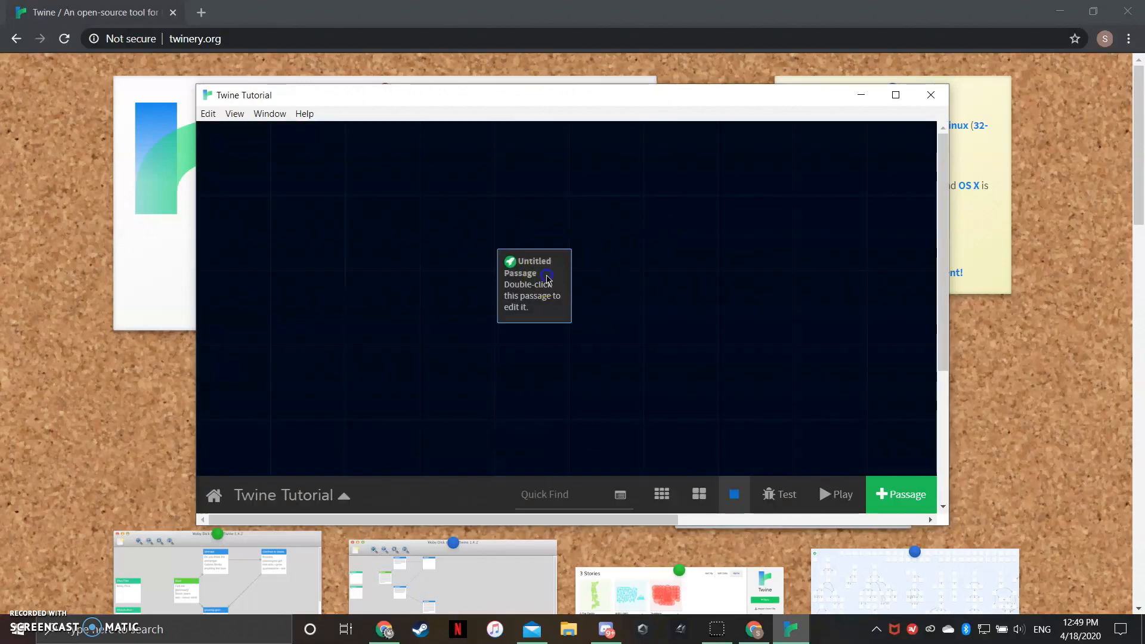
drag(546, 295, 351, 298)
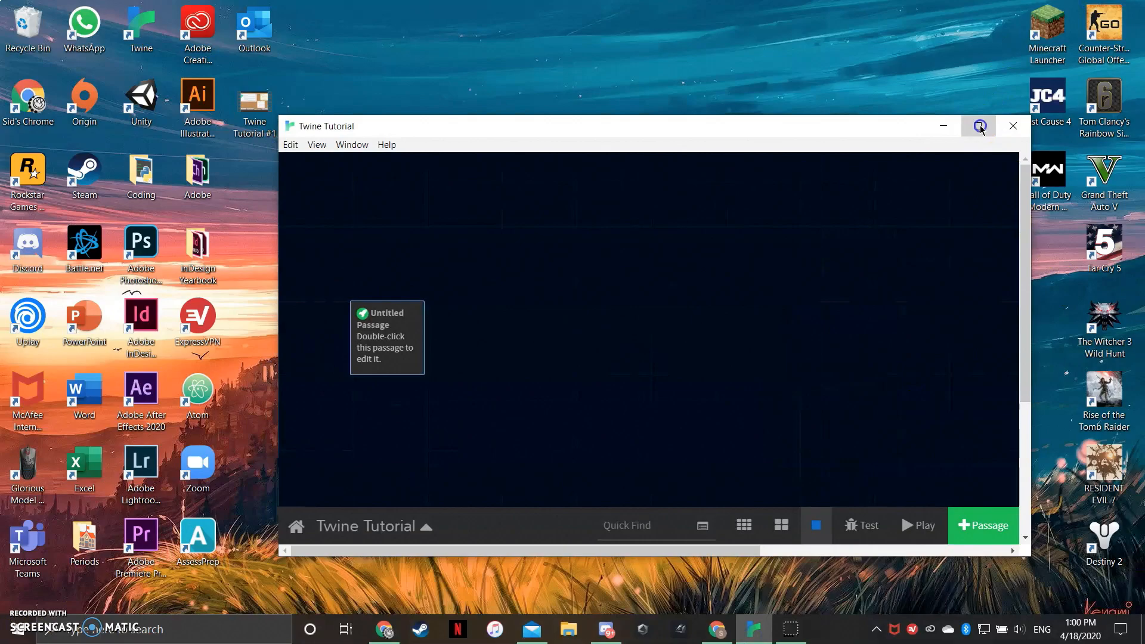
- Maximize the story window and write "This is a Twine Tutorial and now I'm typing a story." with a [[Next Slide]] link in the starting passage
click(979, 126)
mouse_move(89, 222)
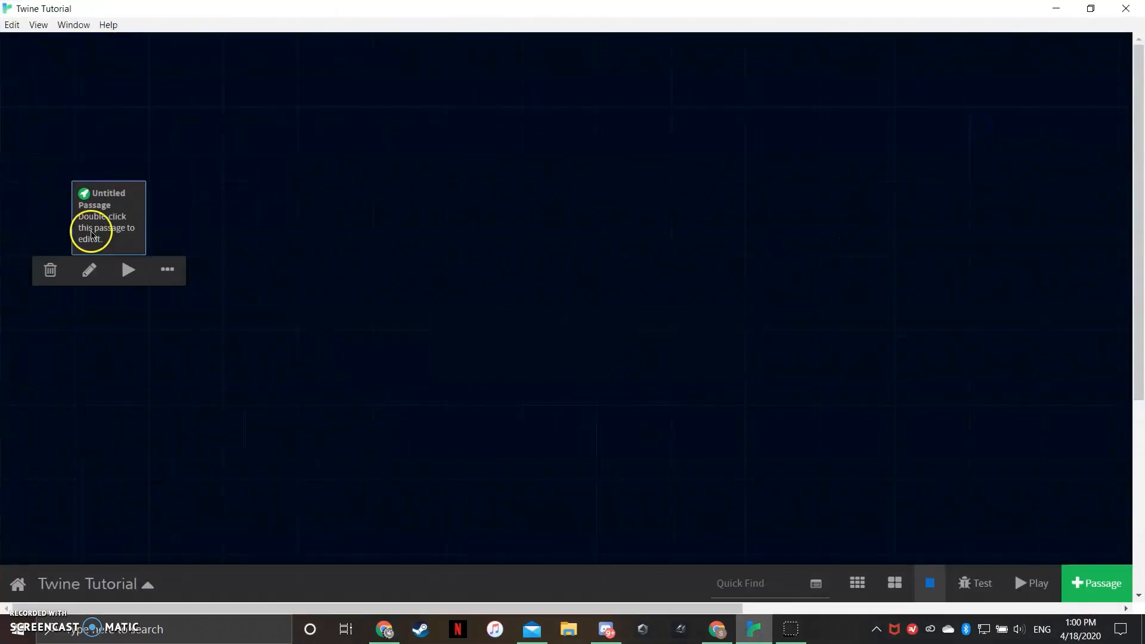
click(88, 269)
text(Th)
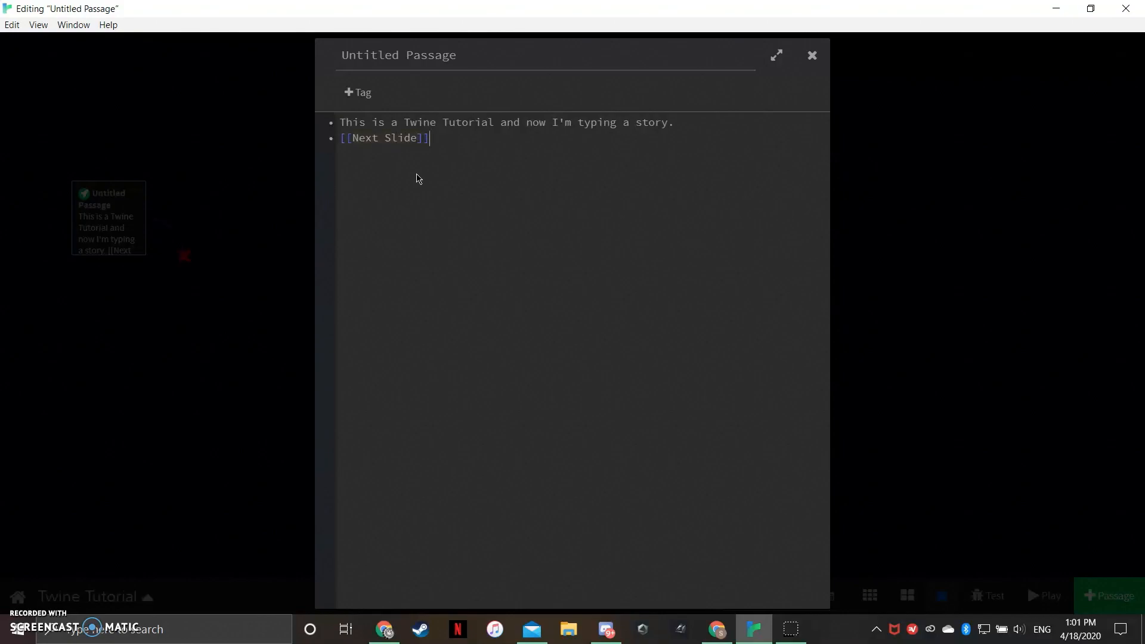
click(811, 54)
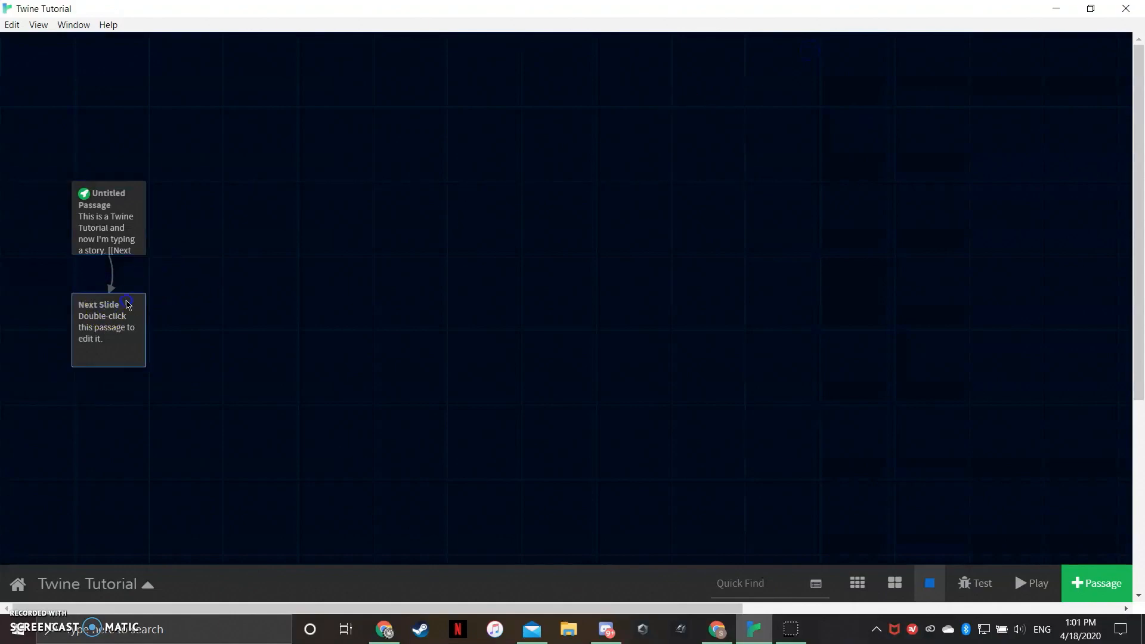
- Place the Next Slide passage beside the first and write "Billy sees an icecream truck." with links [[Go to the truck]] and [[Go home]]
drag(127, 305, 271, 197)
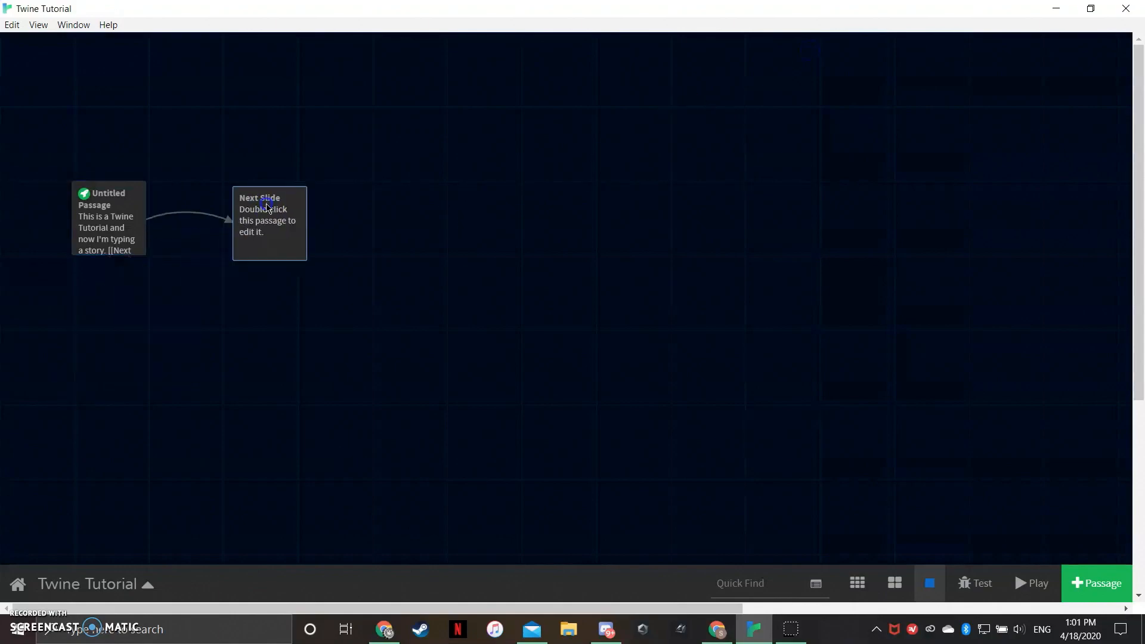
click(238, 270)
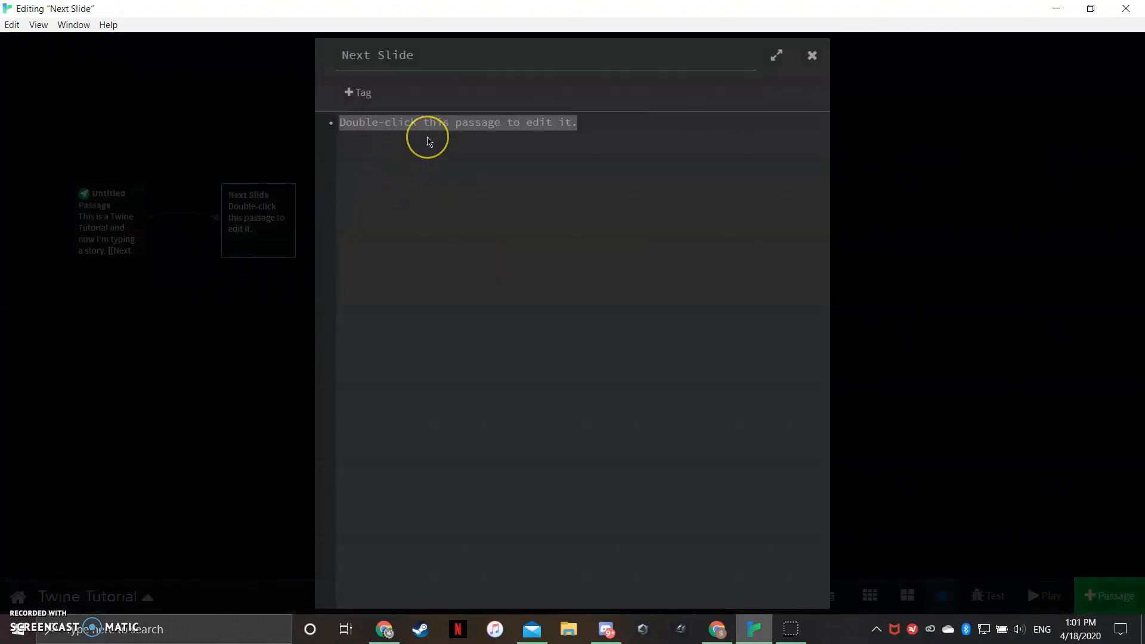
text(Billy sees an icecream truck.)
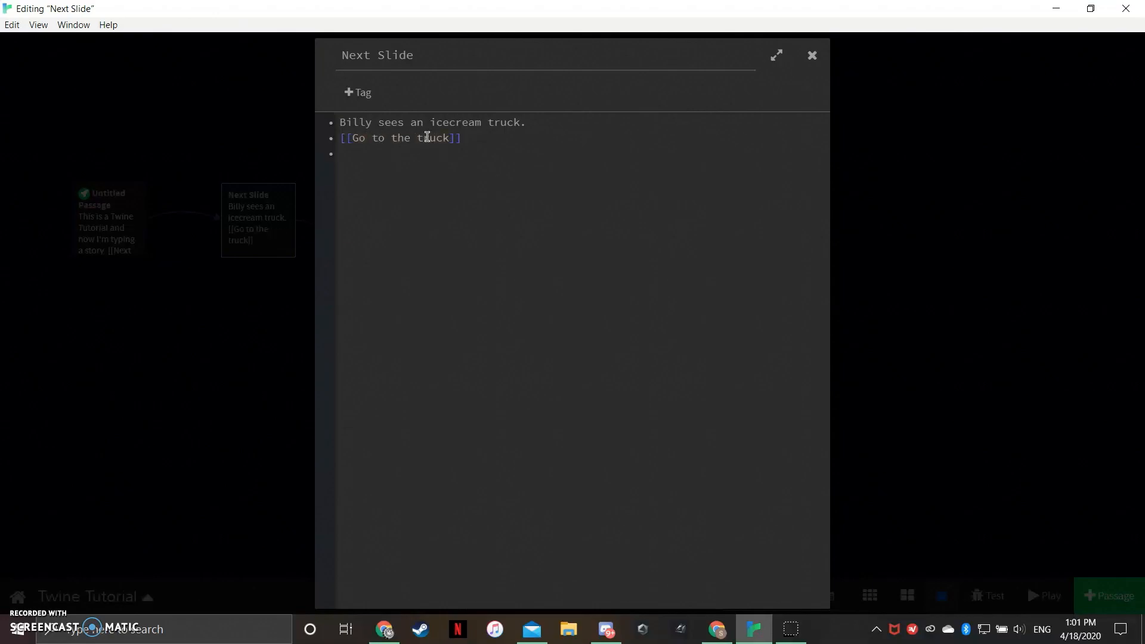
click(813, 55)
click(350, 314)
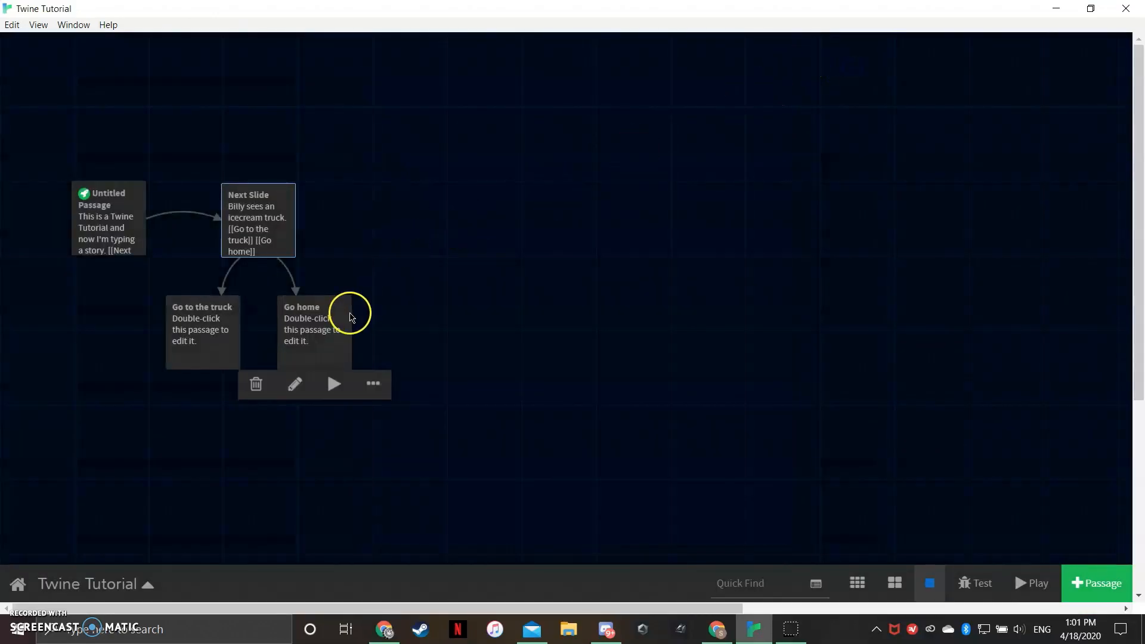
- Arrange the Go home passage above the Go to the truck passage, both beyond the Next Slide passage
drag(325, 306, 429, 130)
drag(189, 344, 392, 300)
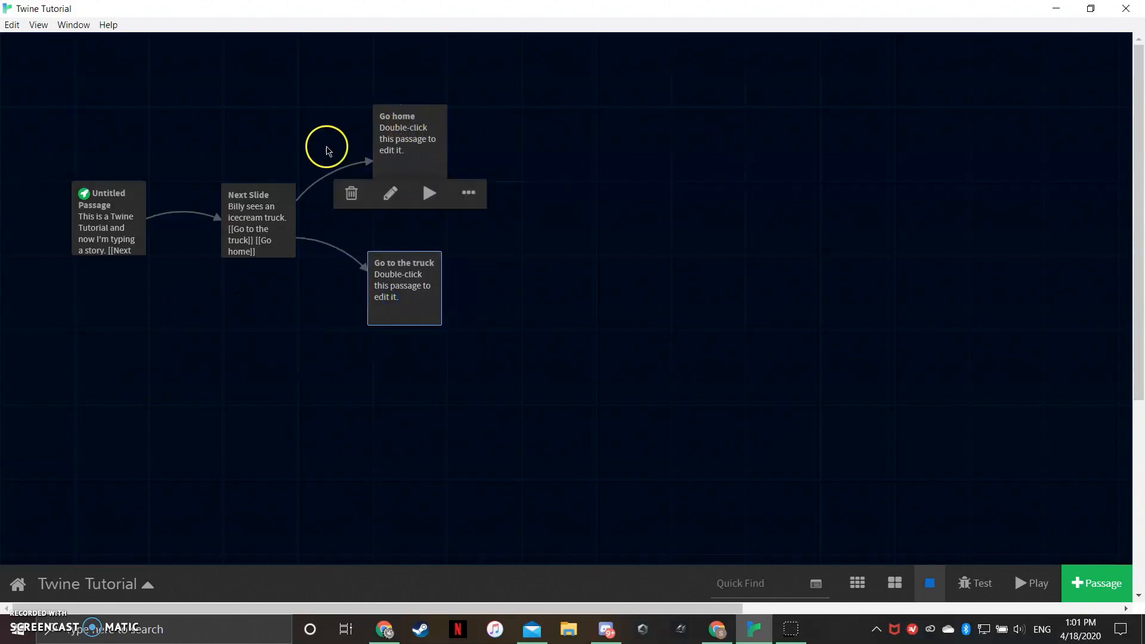
click(91, 188)
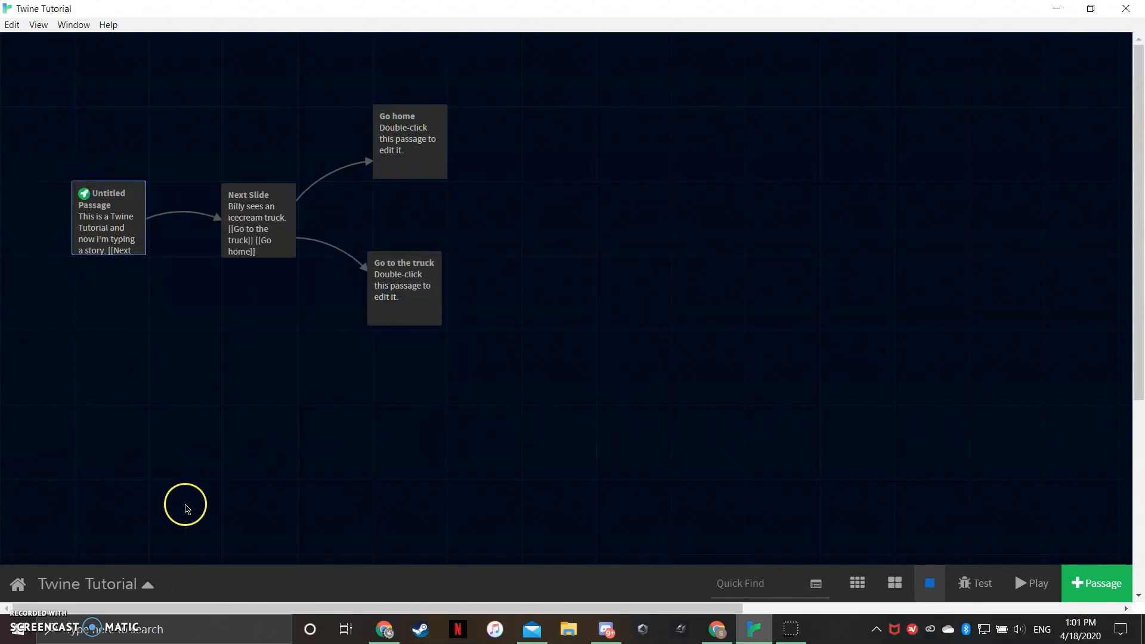
- Play the Twine Tutorial story in Google Chrome, following Next Slide and Go to the truck, and try stepping back through the passages
click(1031, 584)
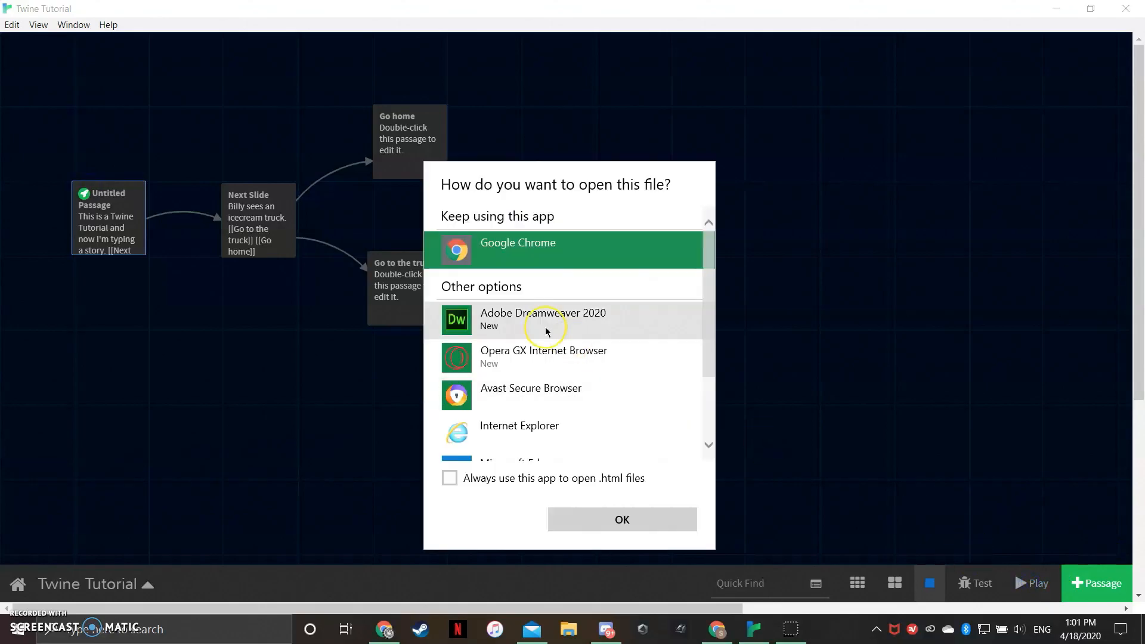
click(644, 518)
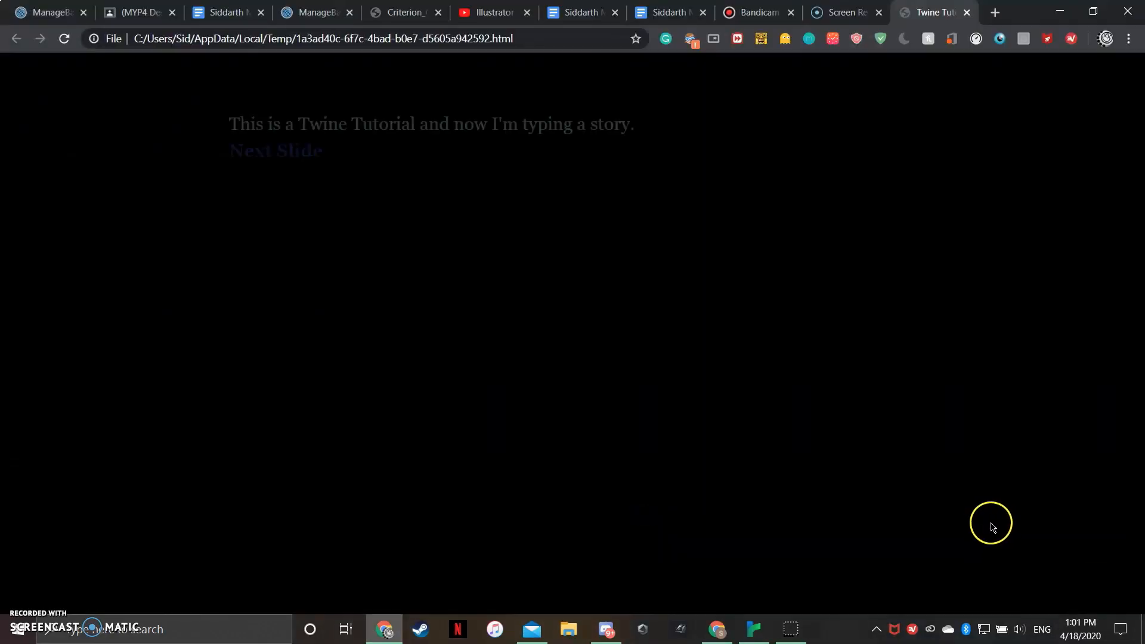
click(297, 153)
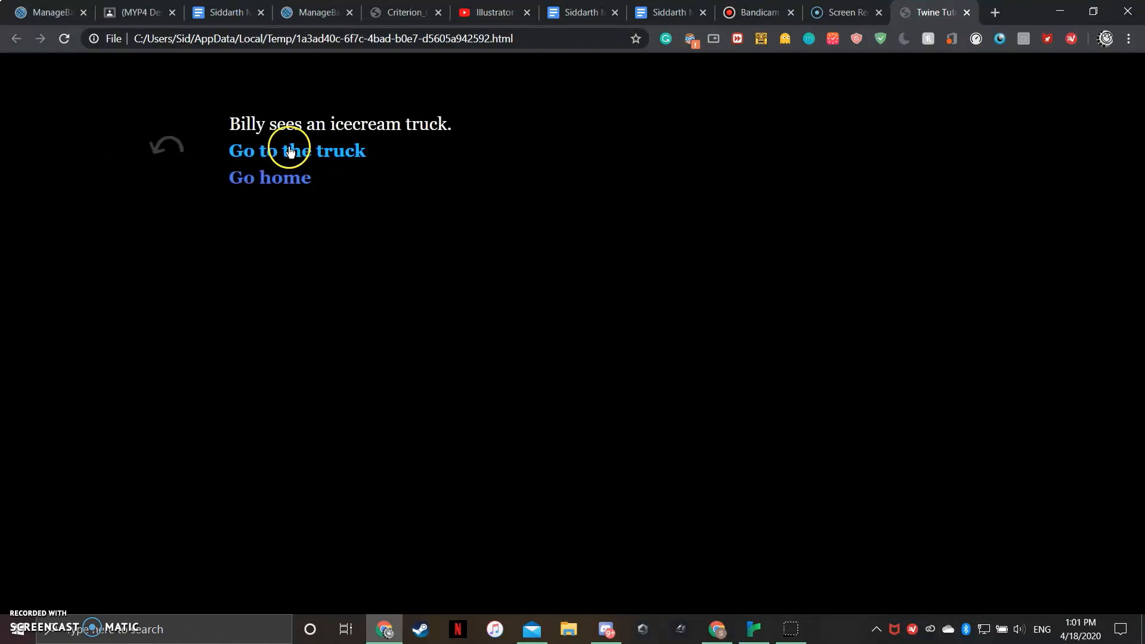
click(289, 152)
click(177, 146)
click(249, 156)
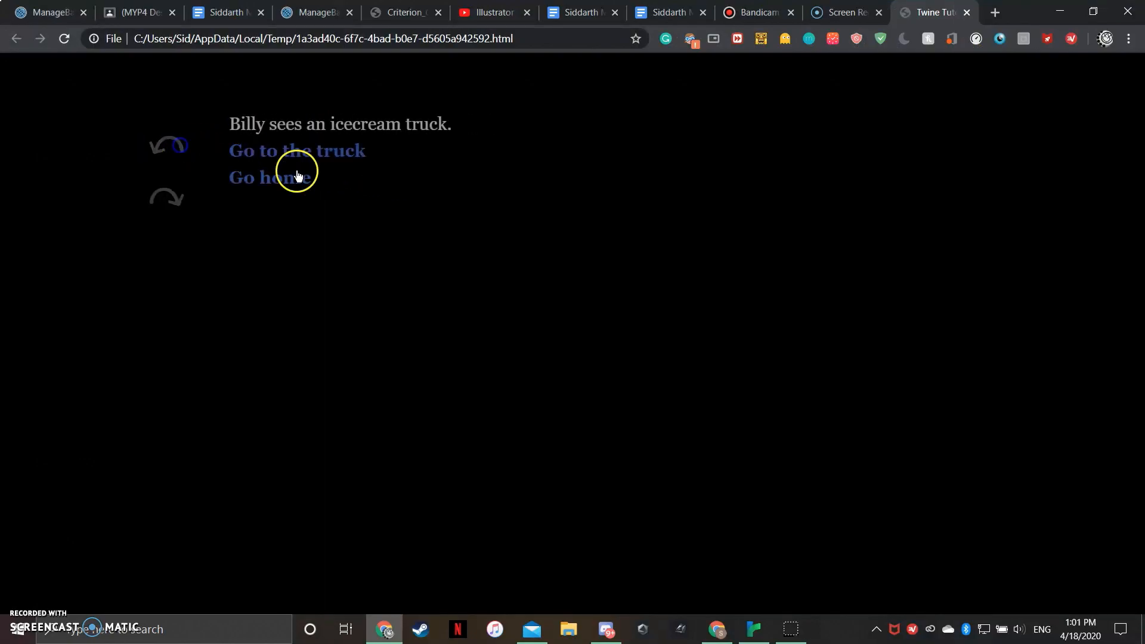
click(158, 146)
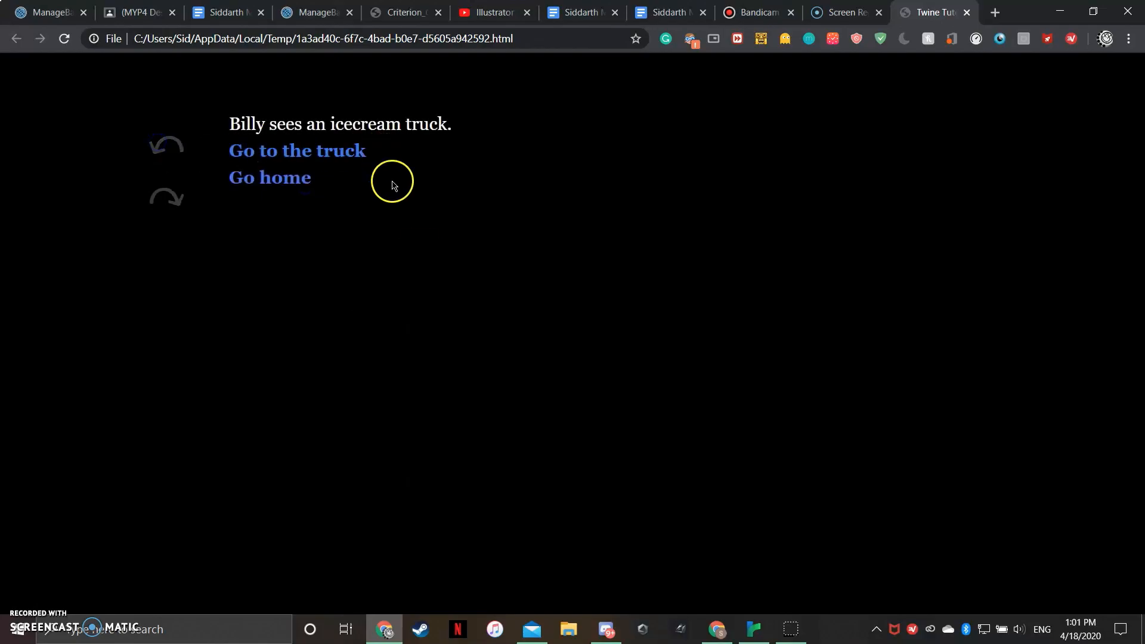
- Switch back to Twine, open the Winter Vacation story from the story list, and look over its passage map
click(759, 631)
click(18, 584)
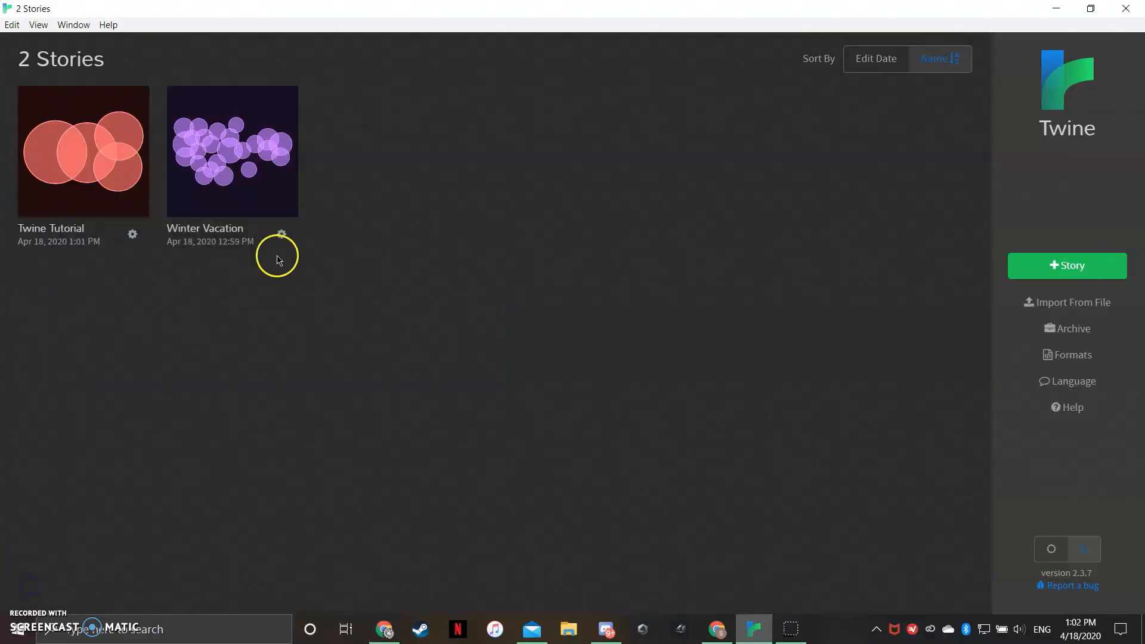
click(232, 149)
scroll(269, 453, down, 5)
scroll(268, 453, up, 2)
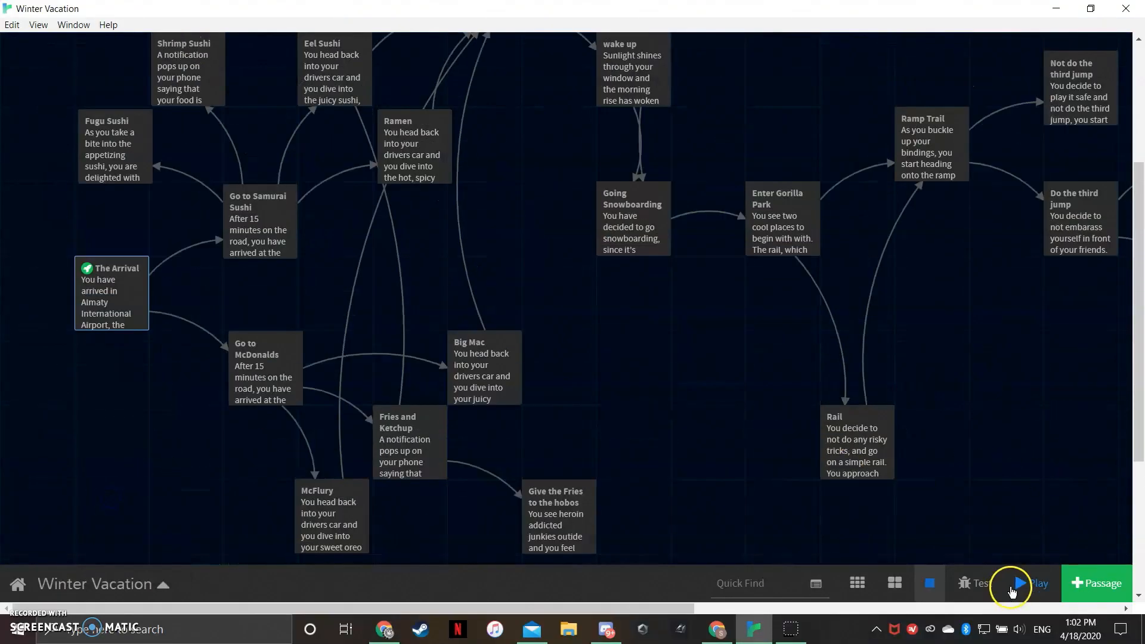
- Play the Winter Vacation story, choosing Go to McDonalds, Fries and Ketchup, and Give the Fries to the hobos
click(1031, 583)
drag(422, 137, 849, 123)
drag(464, 151, 807, 146)
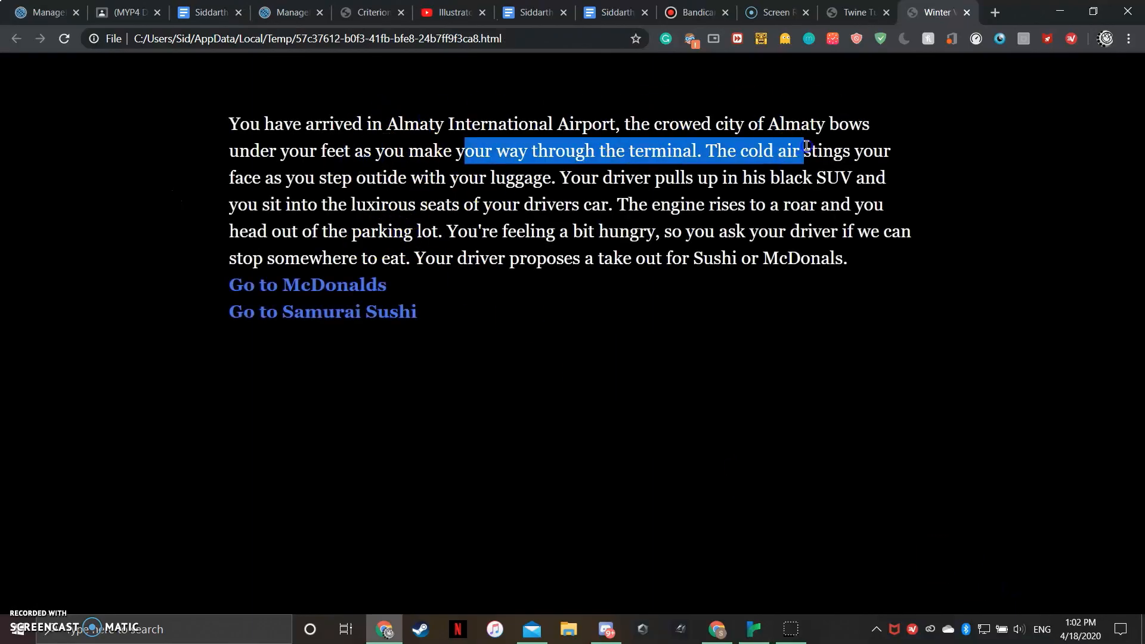
click(163, 202)
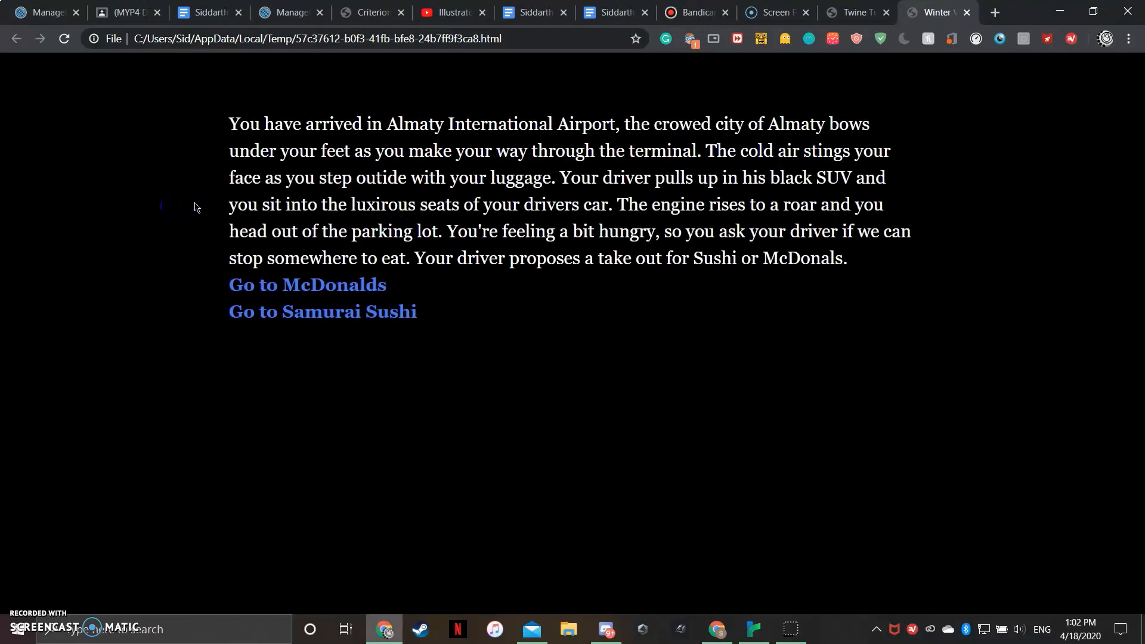
click(261, 292)
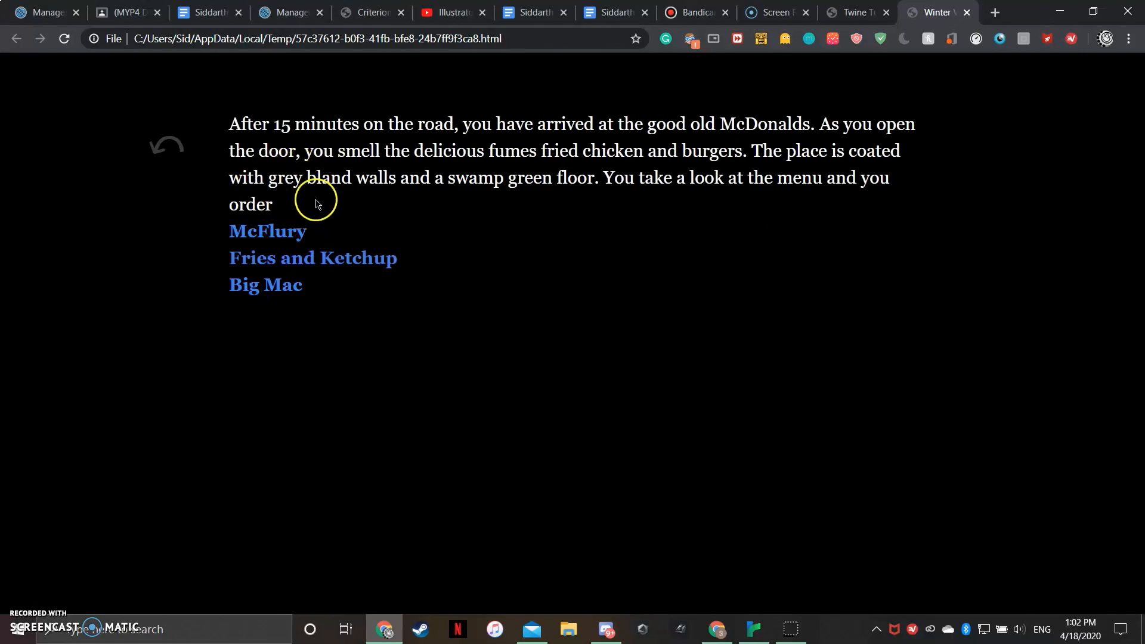
click(309, 259)
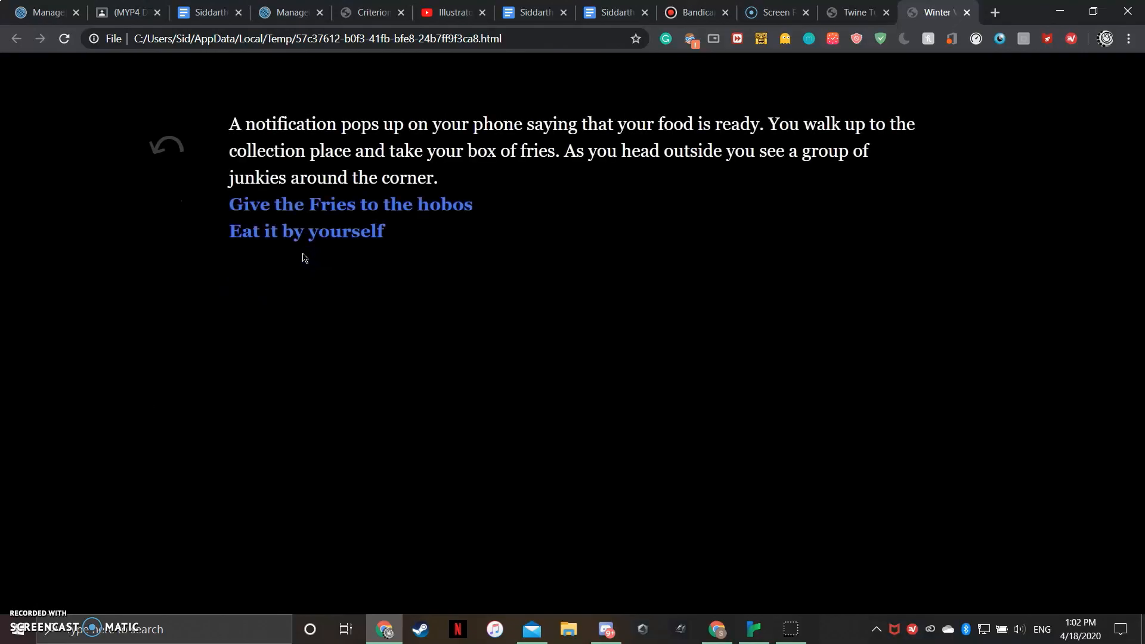
click(446, 214)
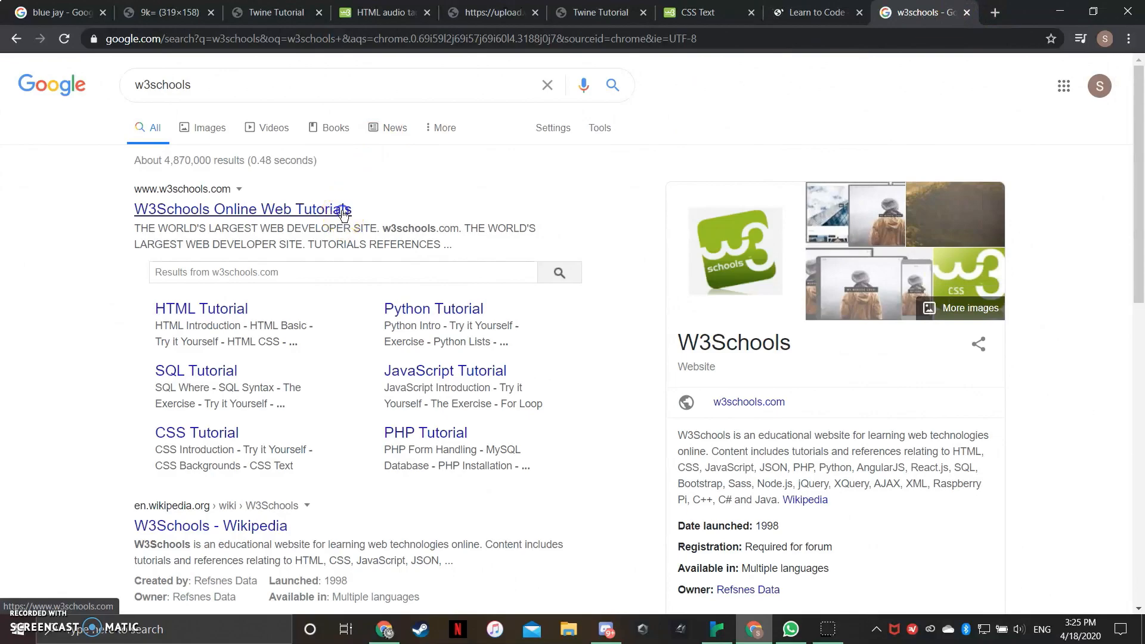
- Open the W3Schools site from the search results and look through the web and programming languages it teaches
click(343, 210)
scroll(448, 332, down, 9)
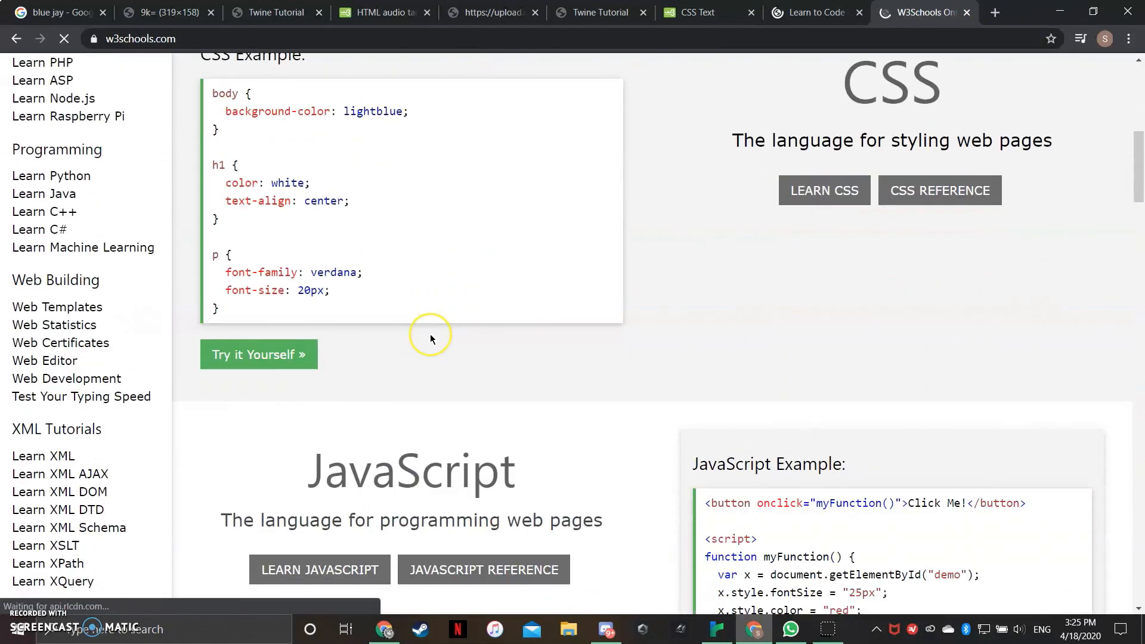
scroll(385, 324, down, 11)
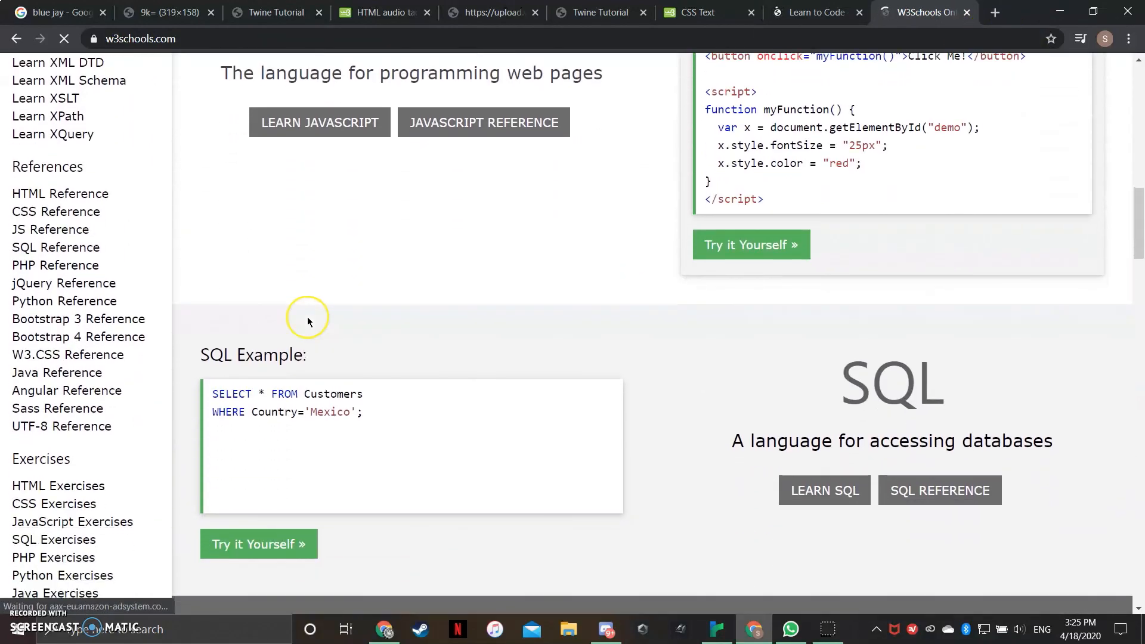
scroll(308, 320, down, 9)
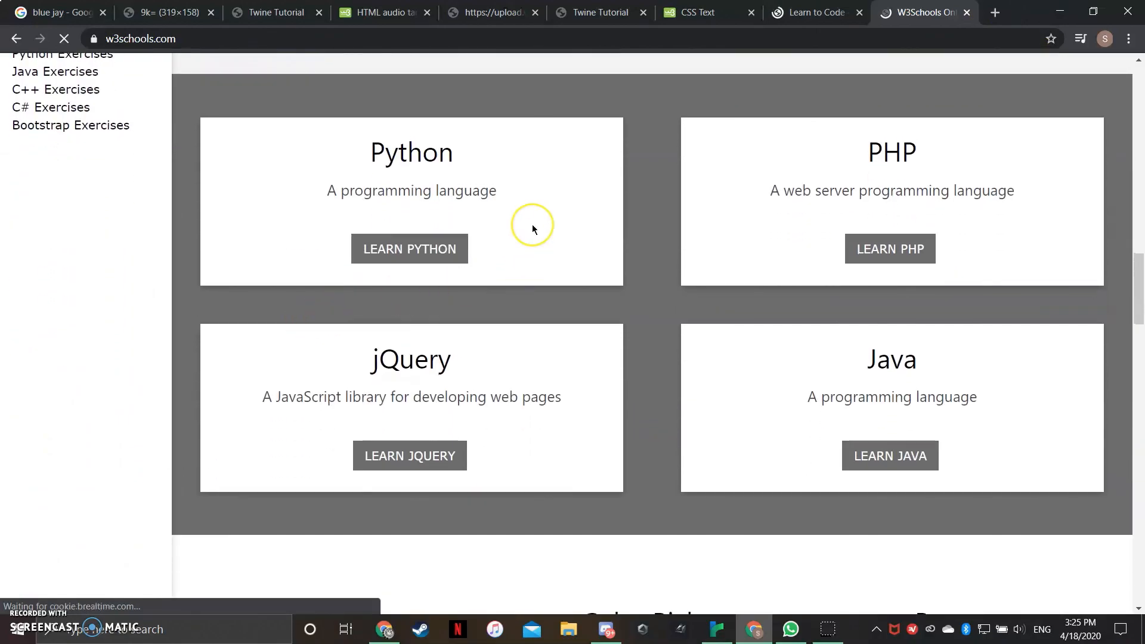
scroll(656, 202, down, 1)
scroll(504, 172, up, 1)
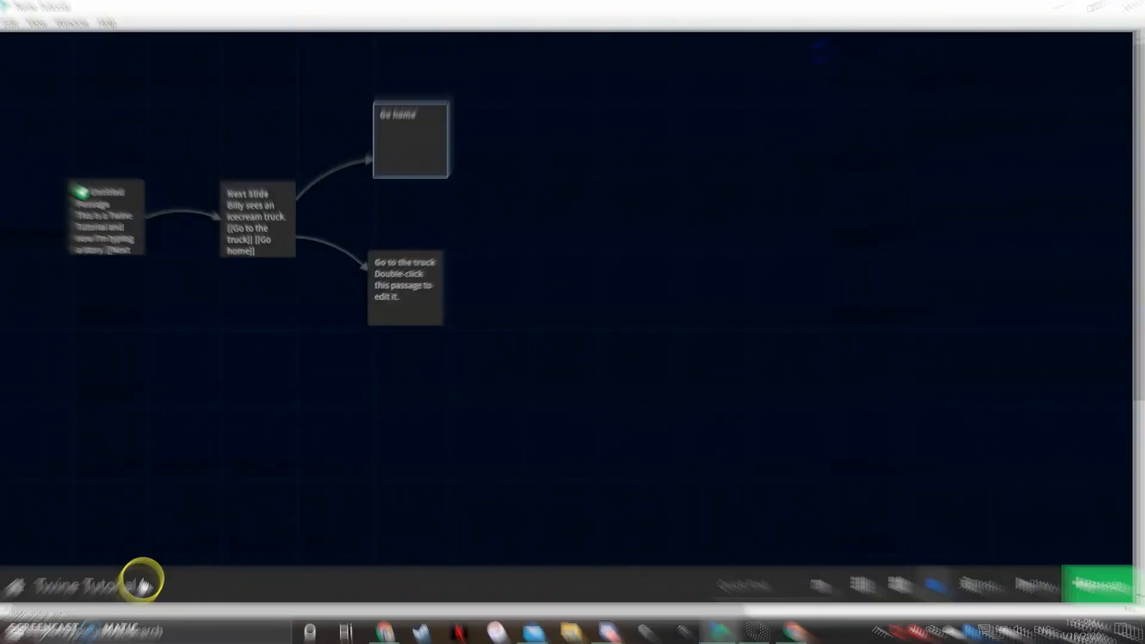
- Add an empty image tag, <img src="">, to the Go home passage and close its editor
mouse_move(414, 115)
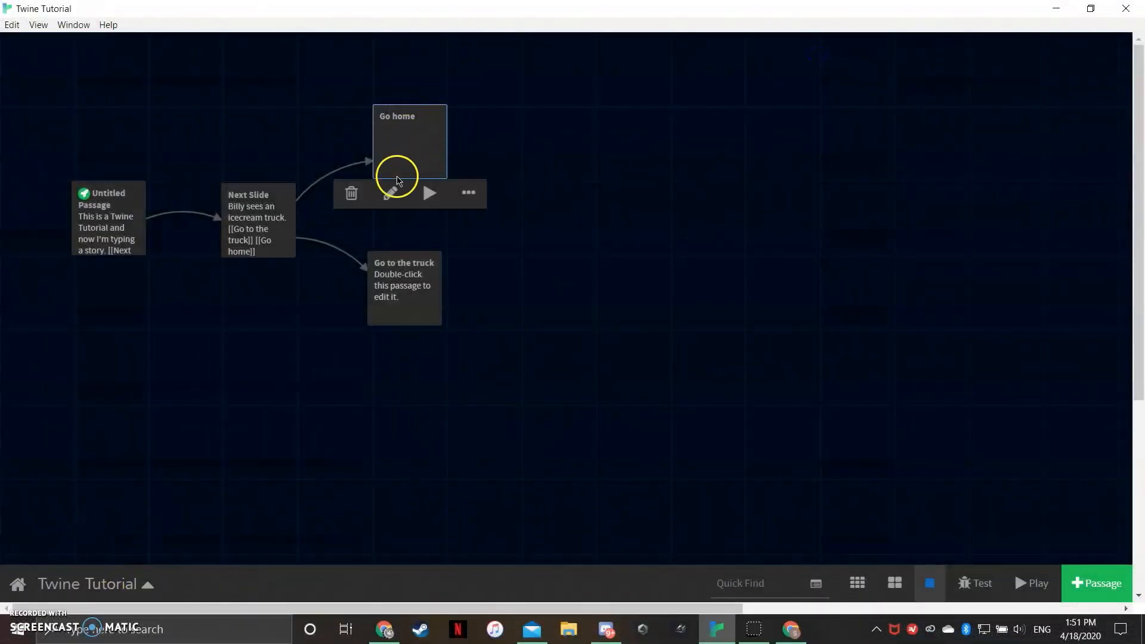
click(398, 188)
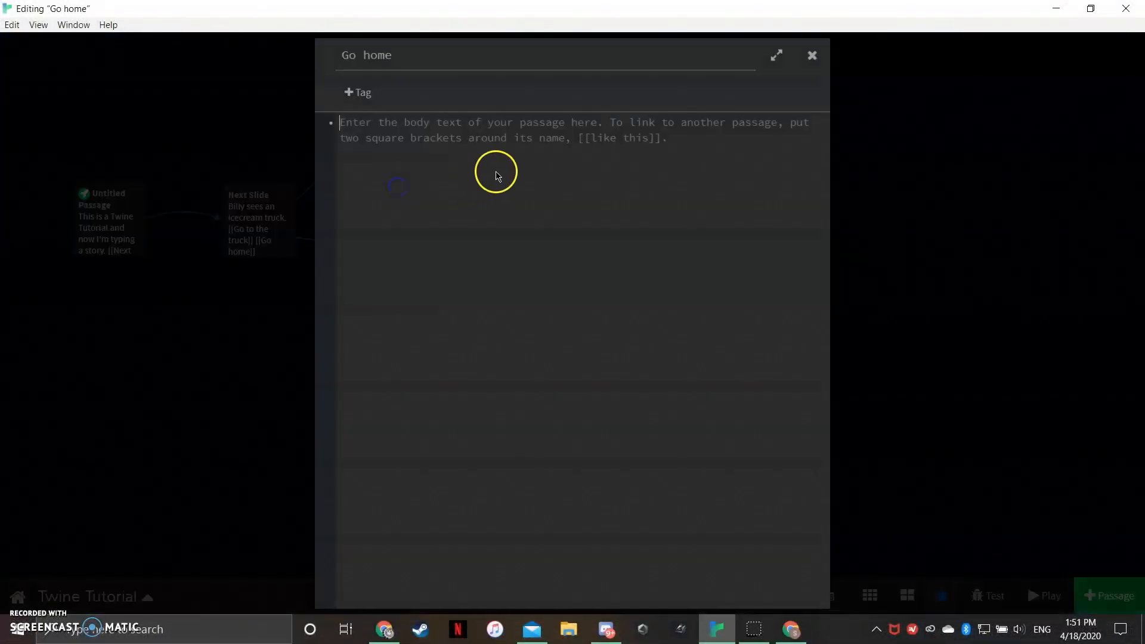
text(<img src="">)
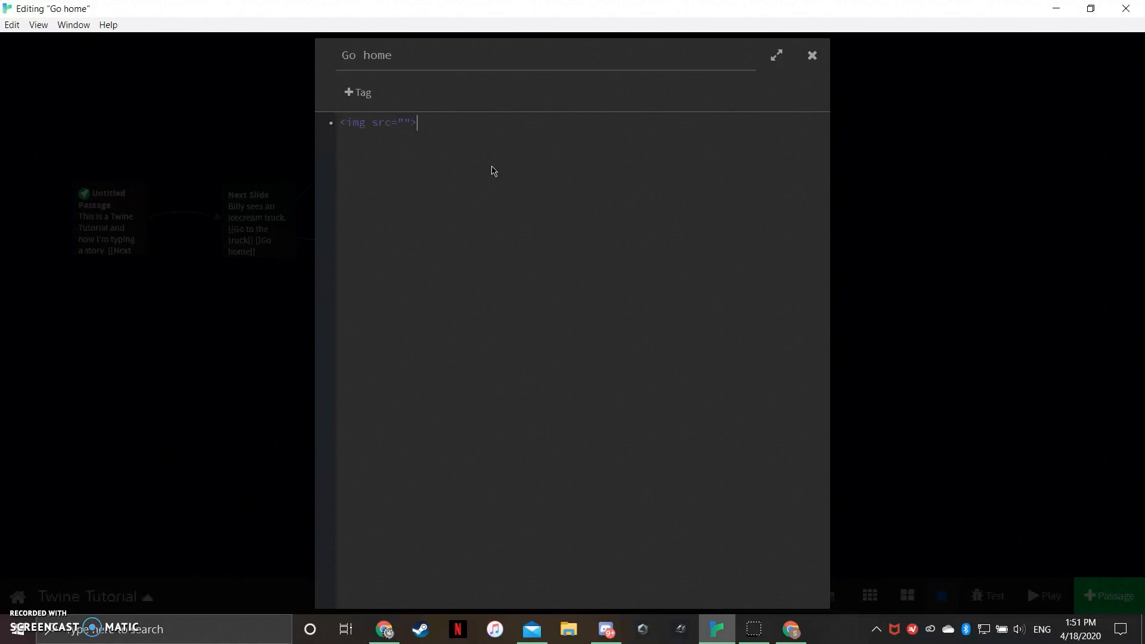
click(812, 55)
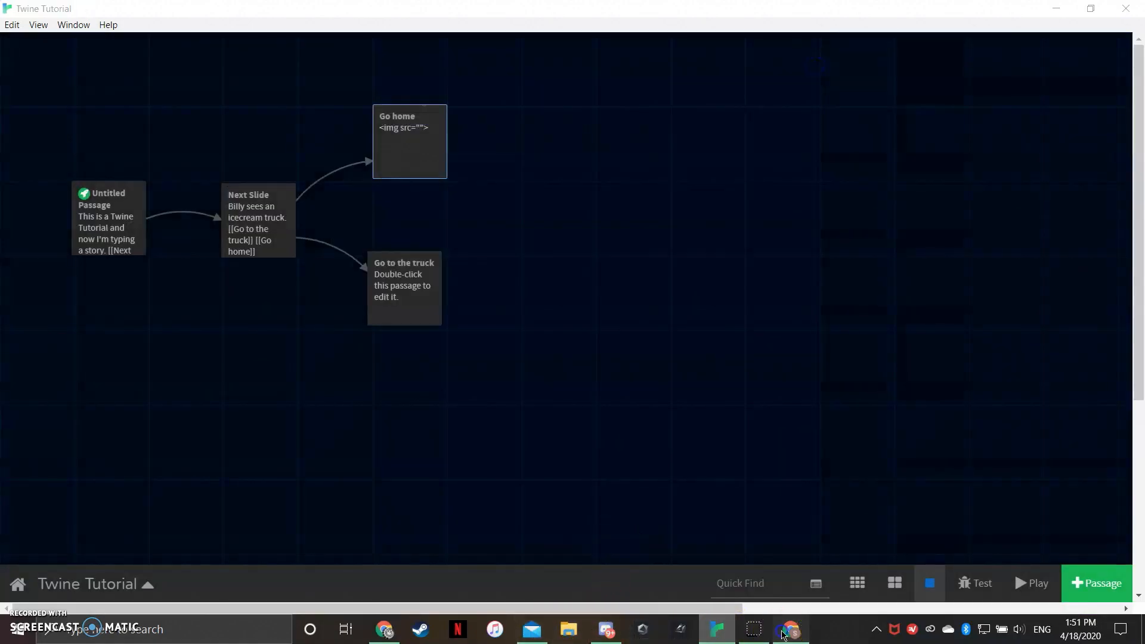
- Switch to Chrome and search Google for "blue jay" pictures
click(791, 629)
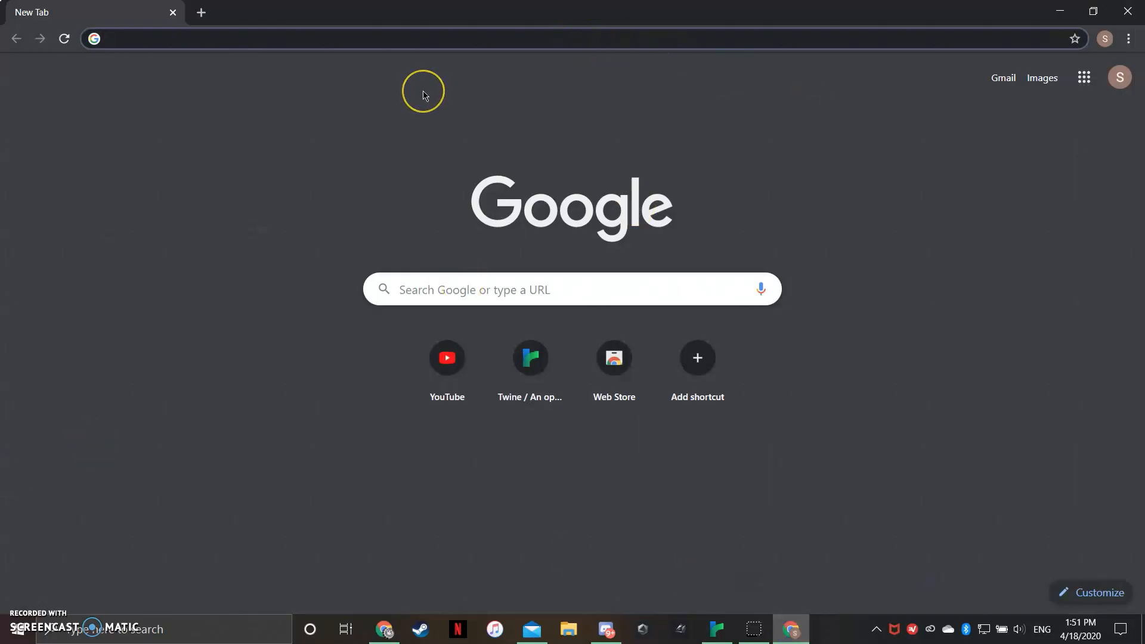
text(blue jay)
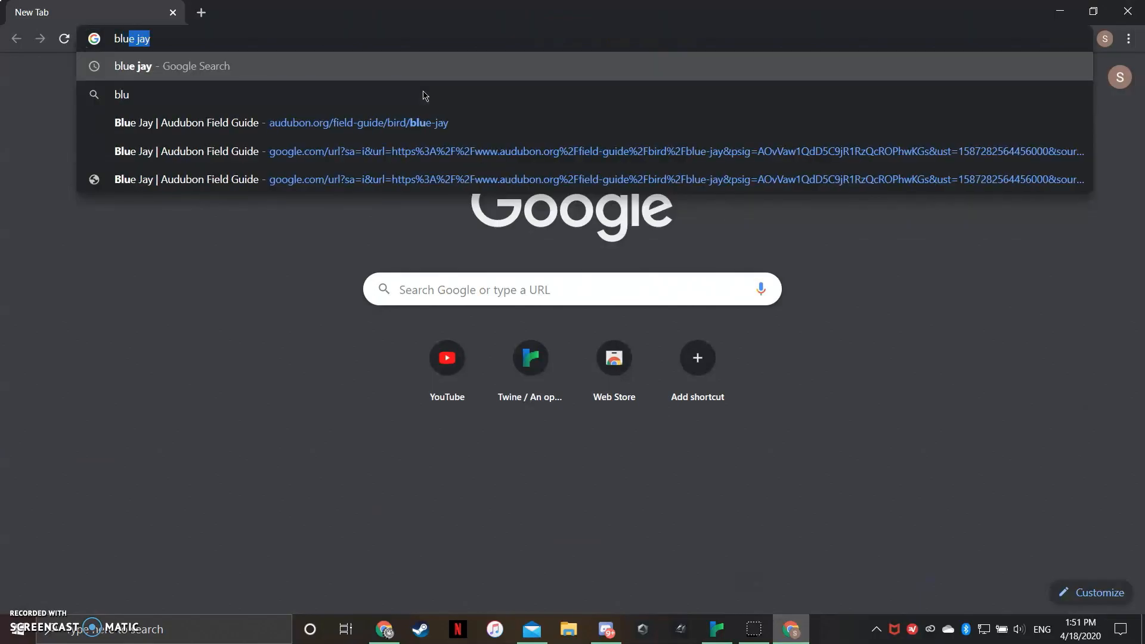
key(Return)
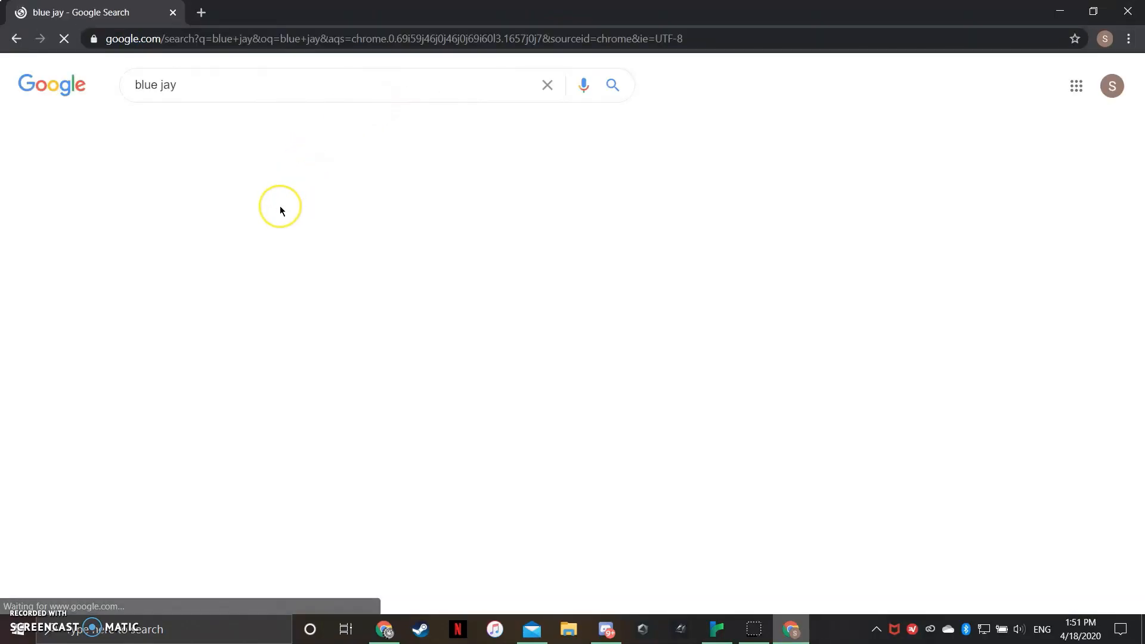
click(211, 130)
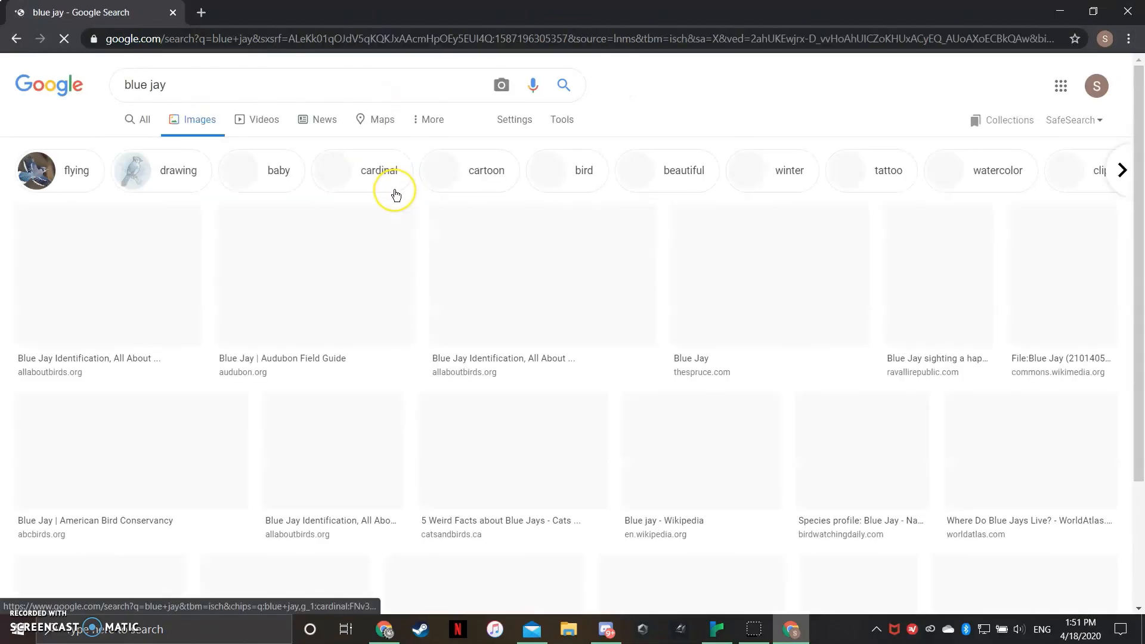
- Open the "5 Weird Facts about Blue Jays" image in its own tab and copy its full address
right_click(464, 460)
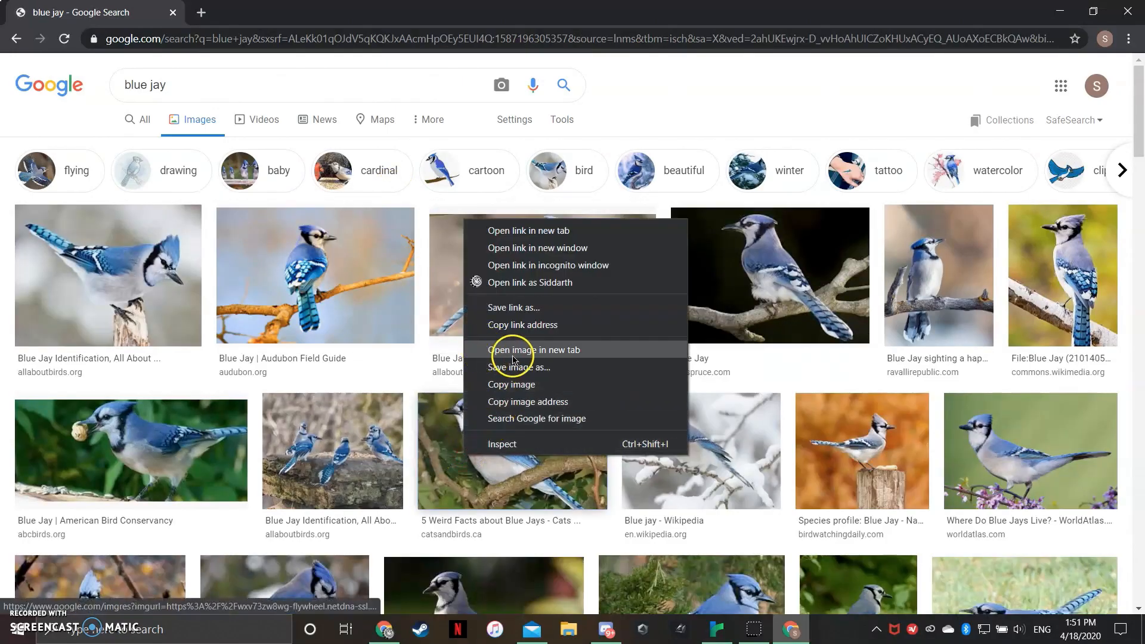
click(537, 352)
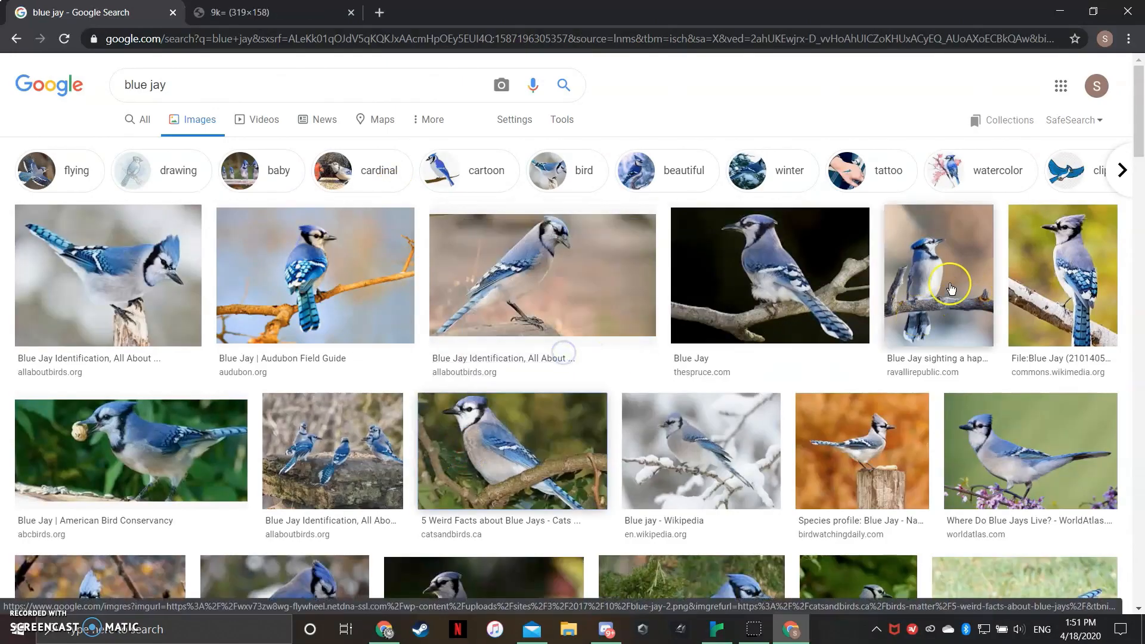
click(227, 8)
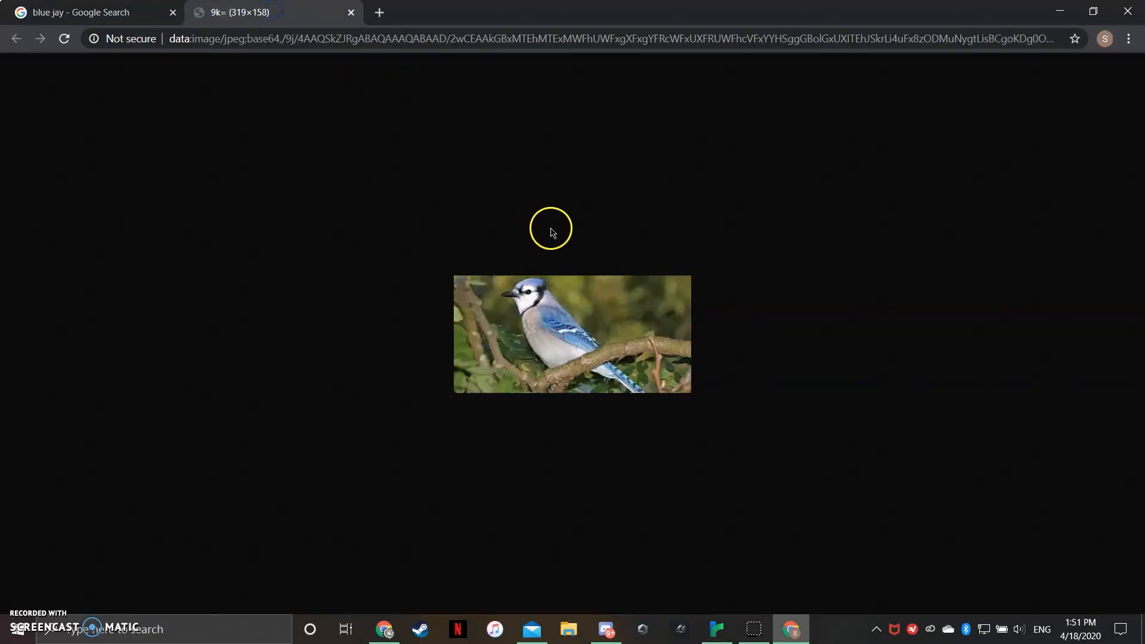
click(240, 38)
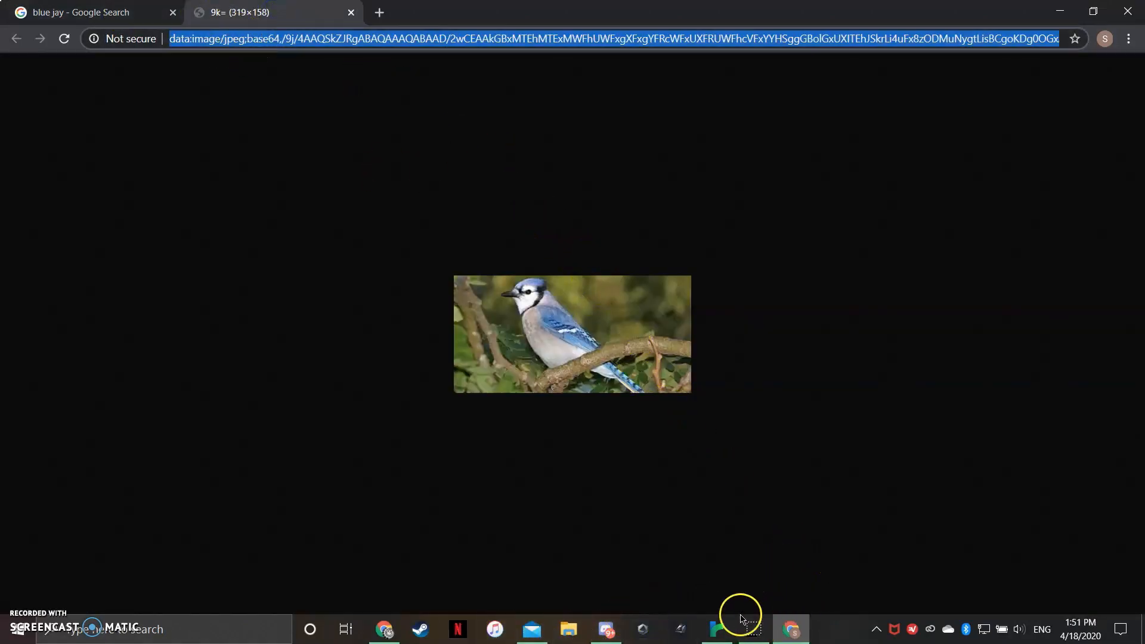
- Return to Twine, paste the copied image address between the quotes of the Go home image tag, add a line break after it, and close the editor
click(712, 626)
mouse_move(403, 156)
click(391, 192)
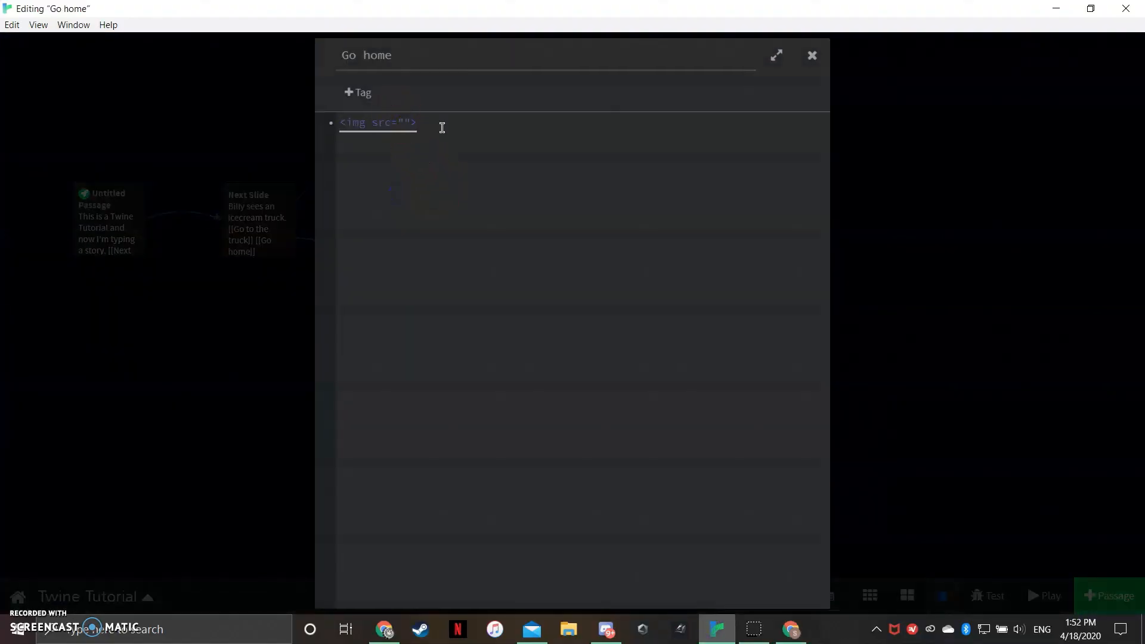
key(ctrl+v)
click(679, 139)
scroll(690, 391, down, 2)
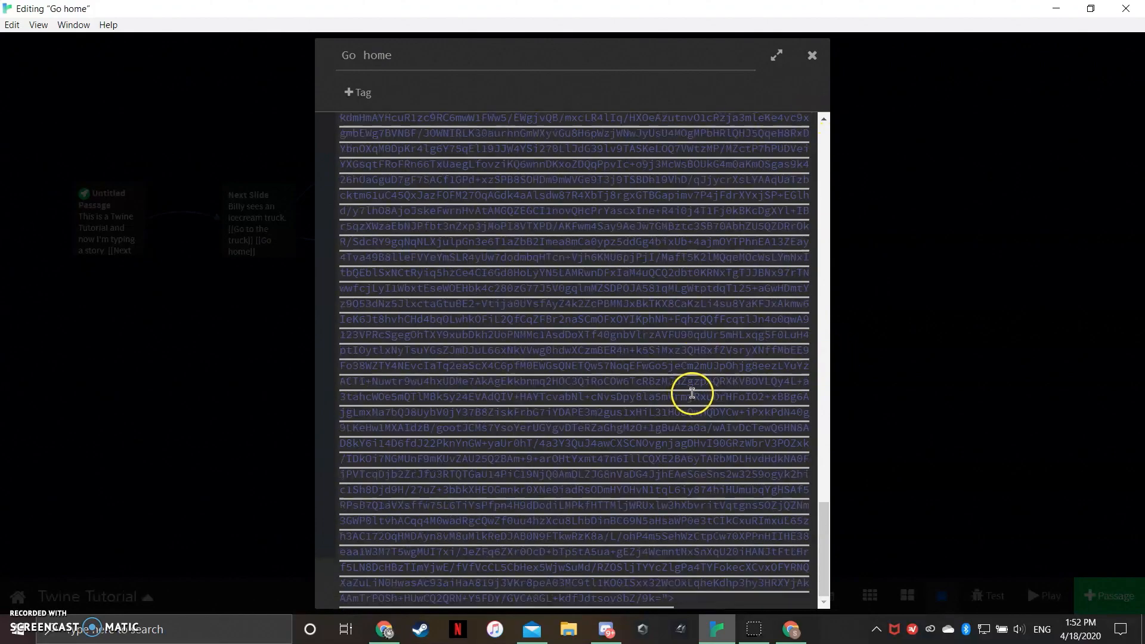
click(680, 595)
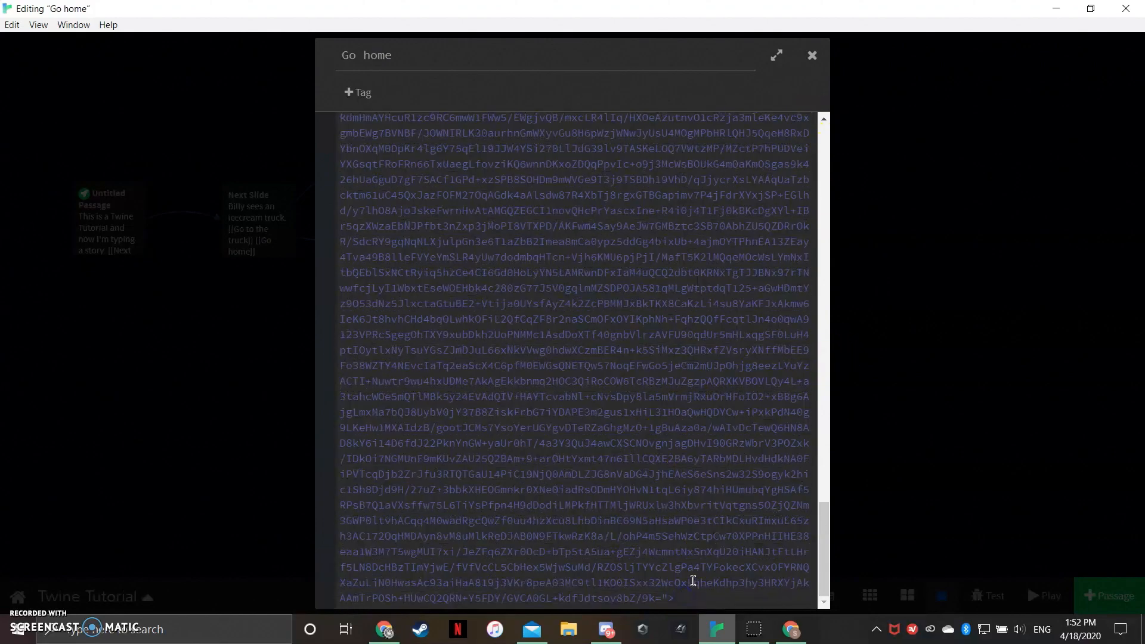
key(Return)
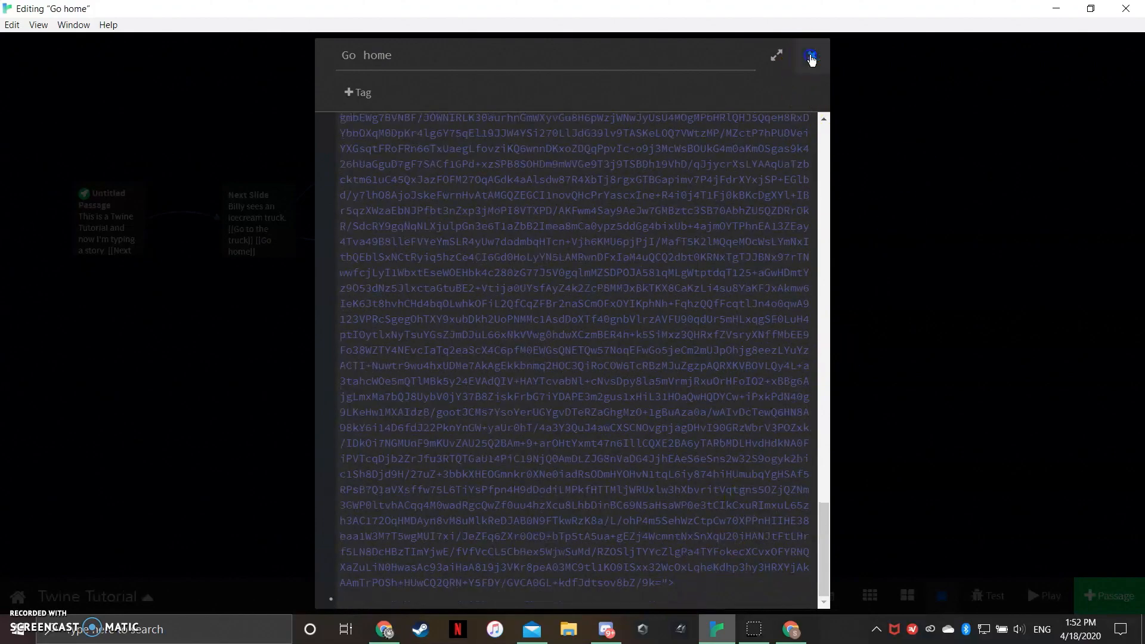
click(812, 55)
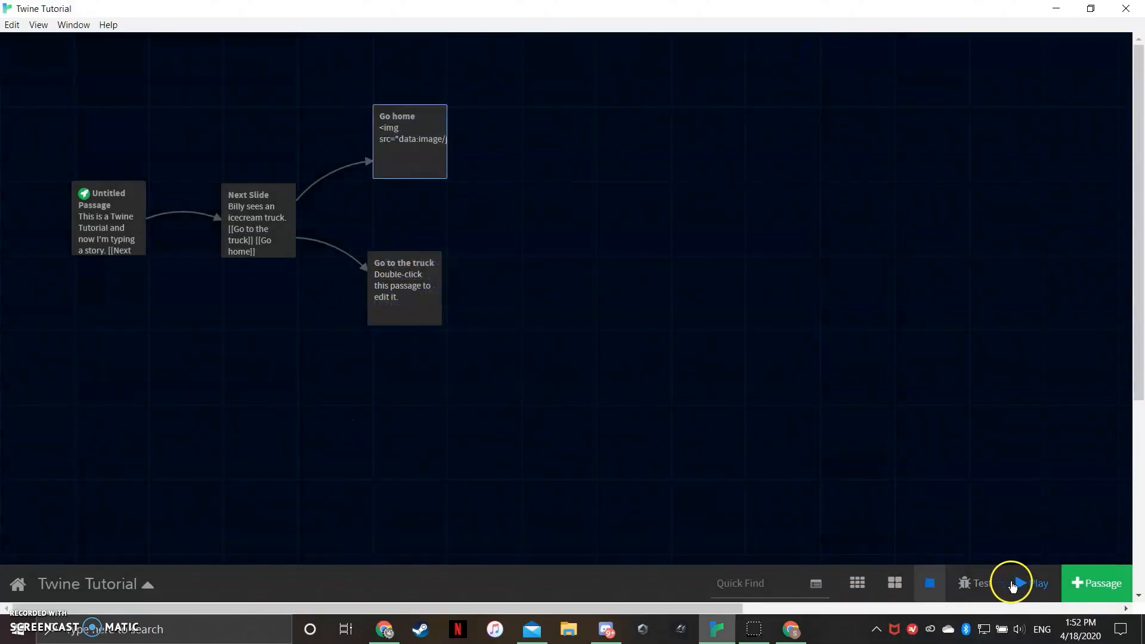
- Play the story and follow the links from the start through both the Go to the truck and Go home branches
click(1026, 590)
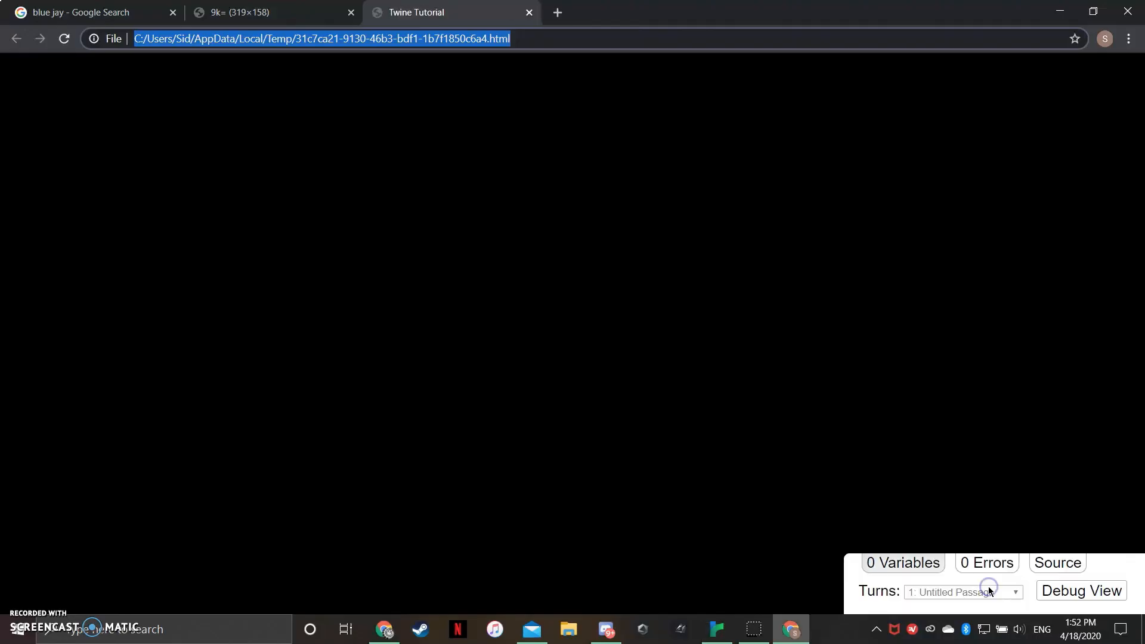
click(271, 150)
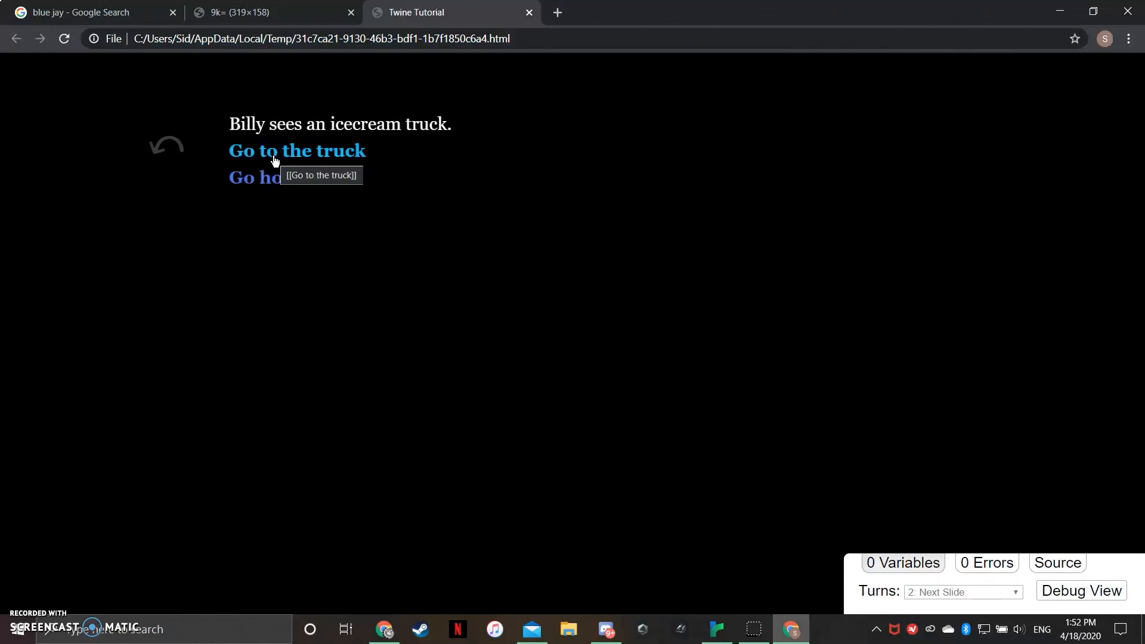
click(274, 157)
click(167, 146)
click(270, 178)
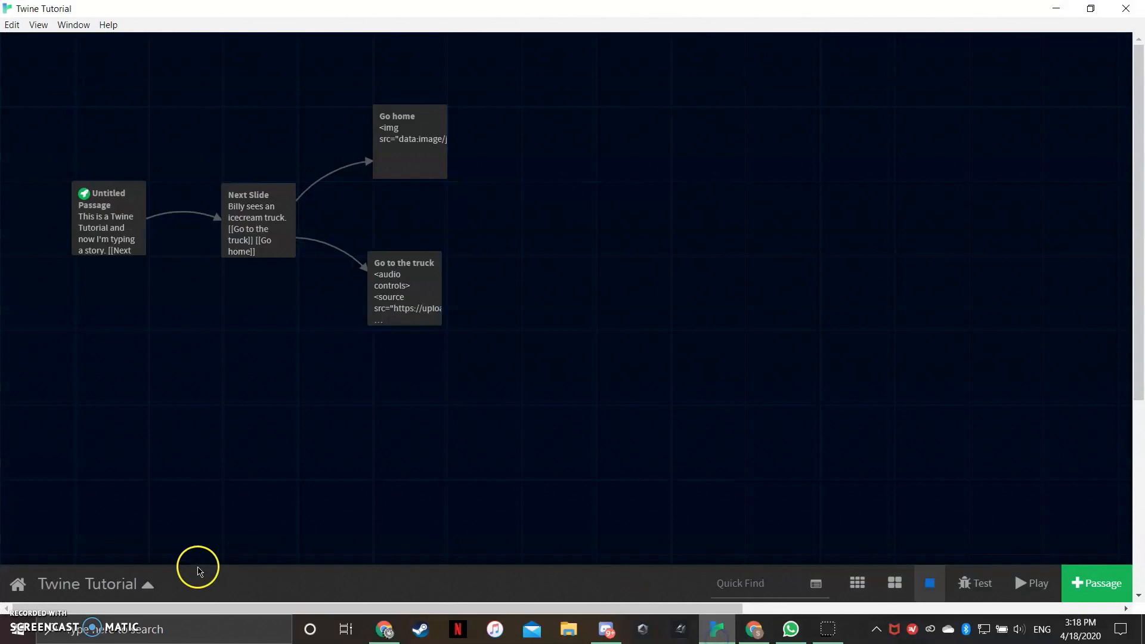
- Add a tw-passage rule with color: green; to the story stylesheet and close it
click(89, 584)
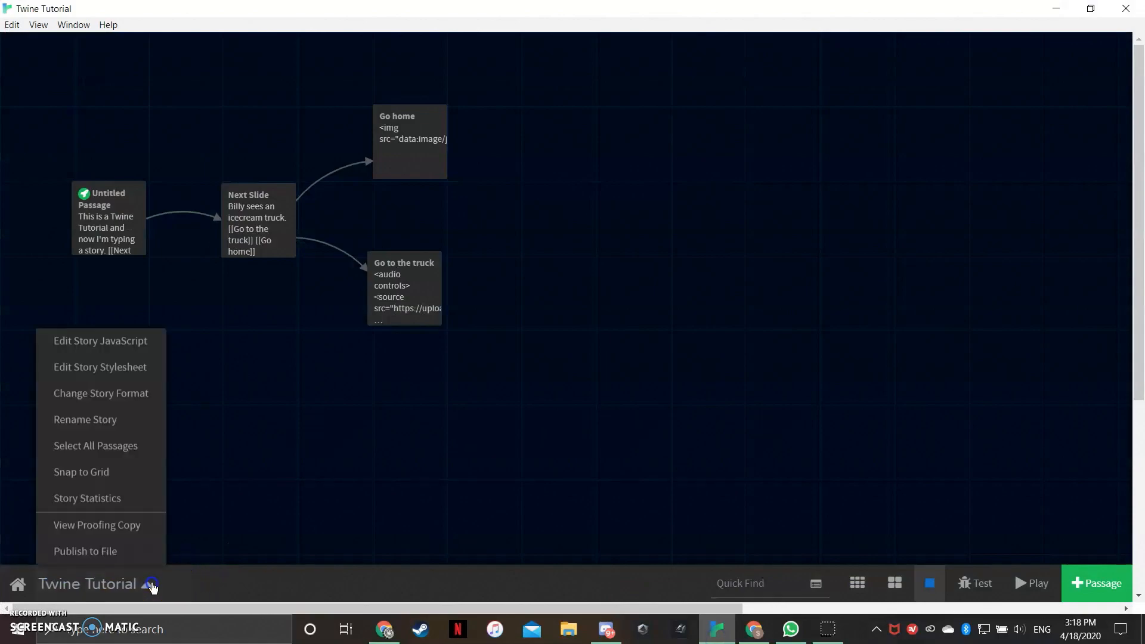
click(114, 373)
text(tw-passage {)
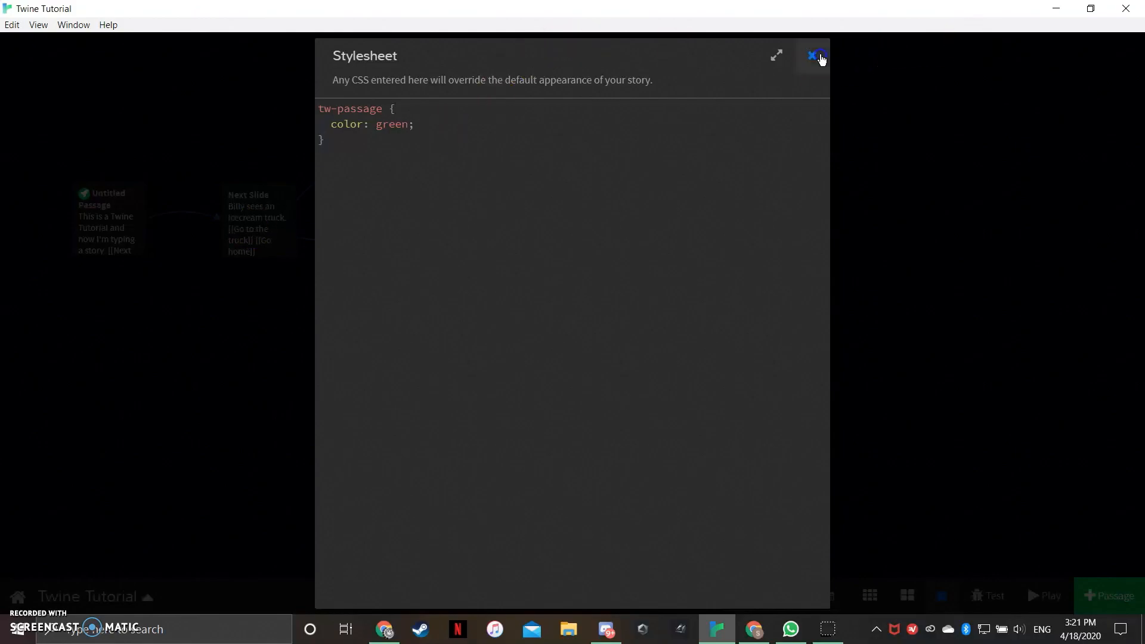
click(812, 55)
- Test the story, check the colour of the opening passage's text, and follow the Next Slide link
click(976, 583)
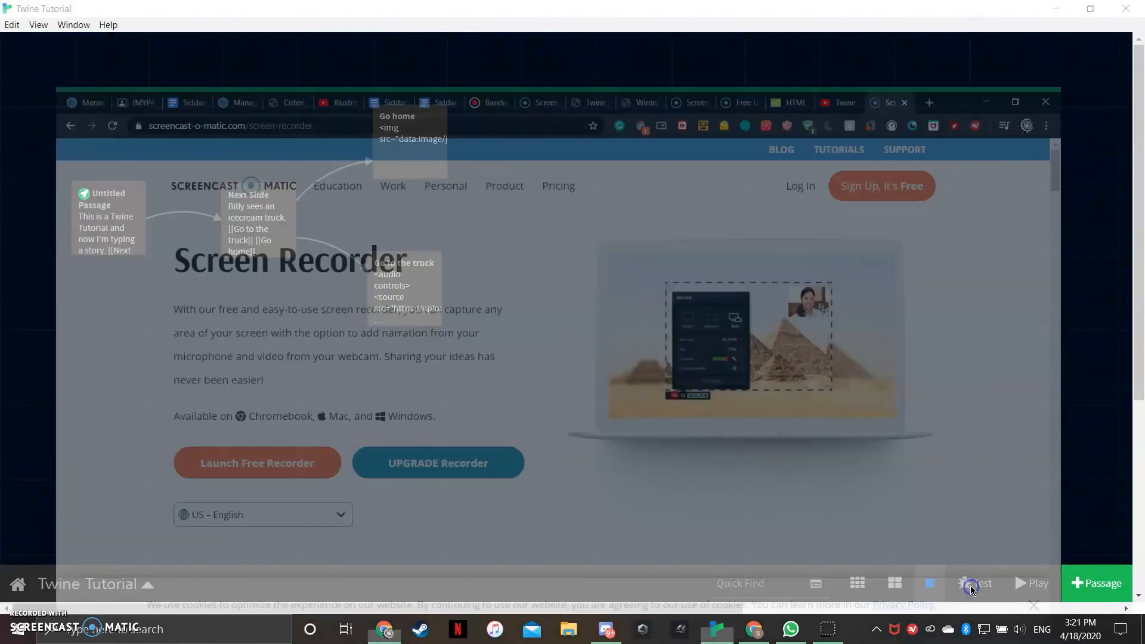
drag(240, 124, 718, 119)
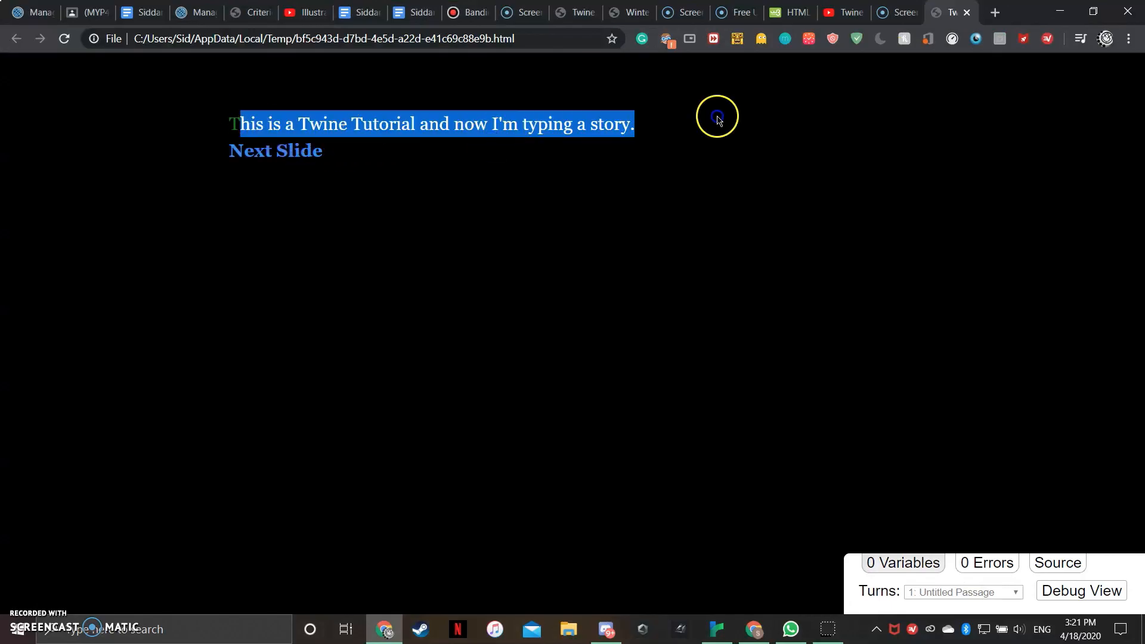
click(370, 181)
click(289, 154)
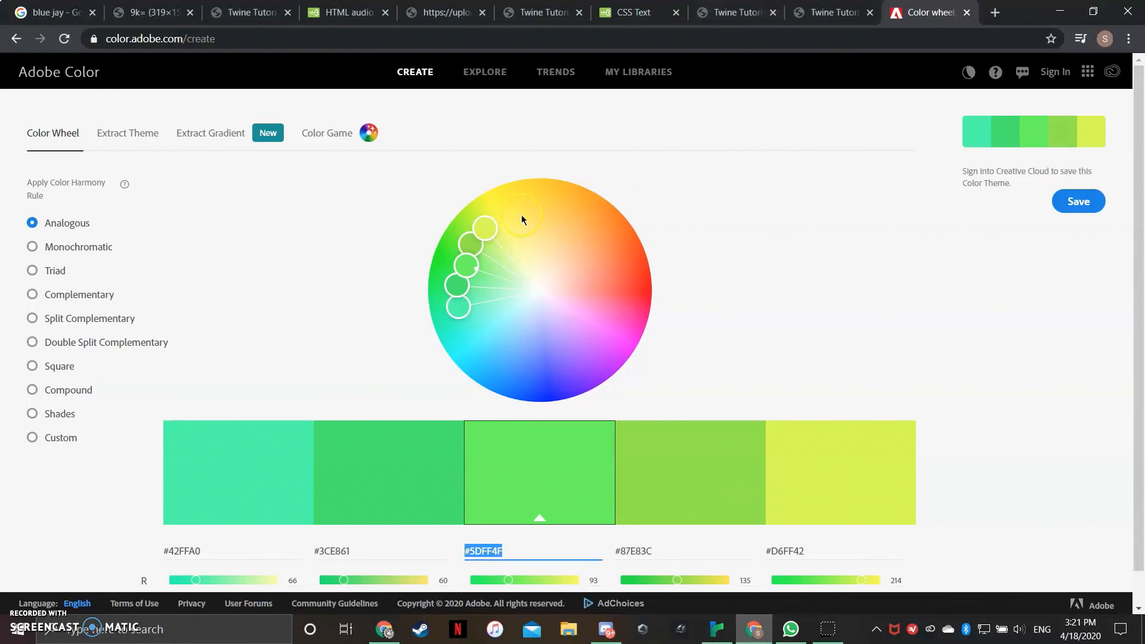
- Spread the Adobe Color wheel's analogous palette, copy the blue swatch's hex code #3CC2E8, and return to Twine
drag(475, 242, 543, 223)
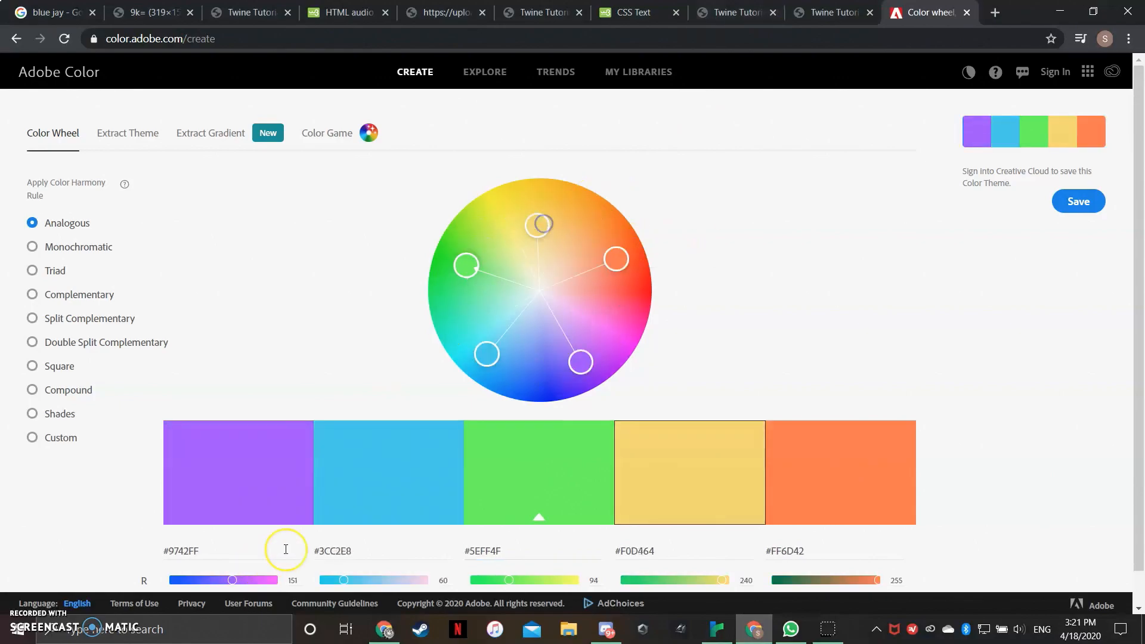
double_click(343, 548)
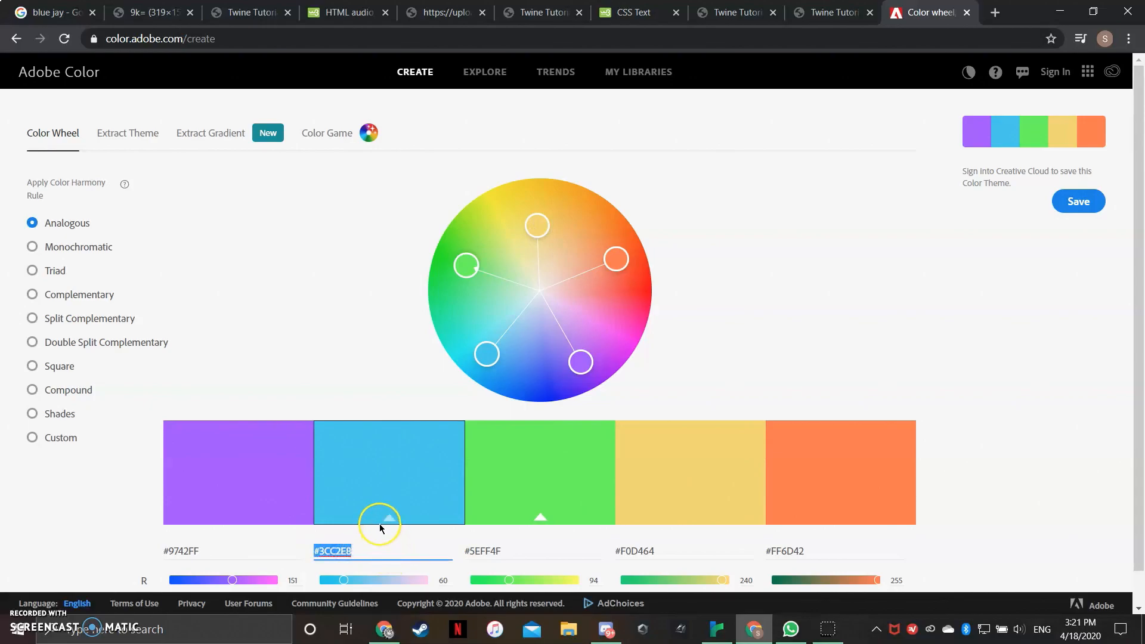
click(725, 635)
- Set the tw-passage color in the story stylesheet to #3CC2E8 and close the stylesheet
click(123, 584)
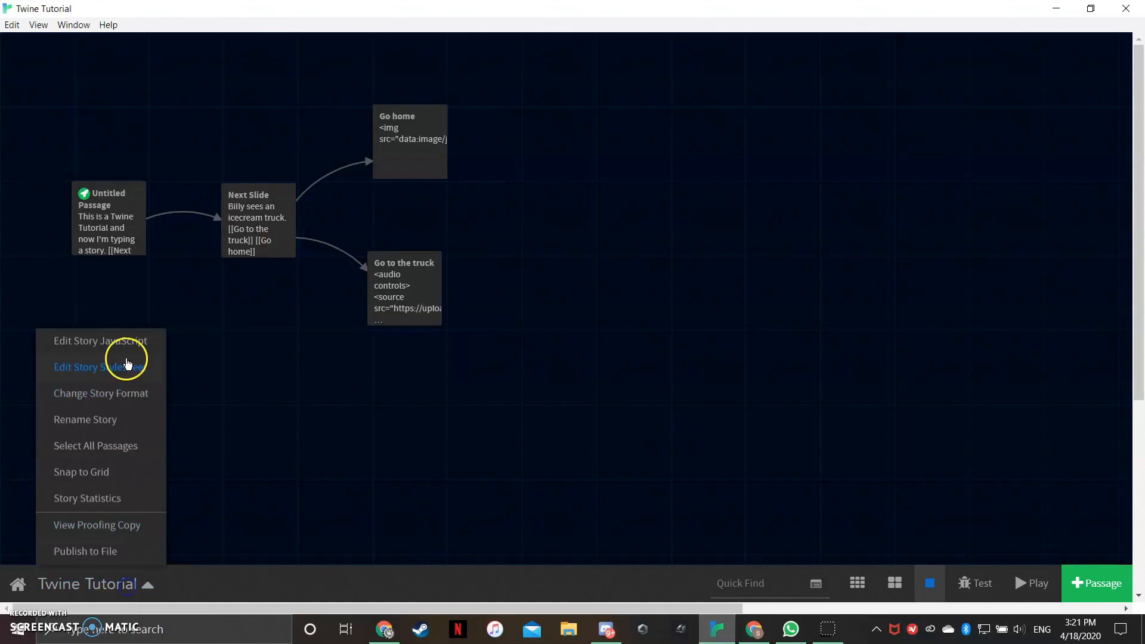
click(122, 368)
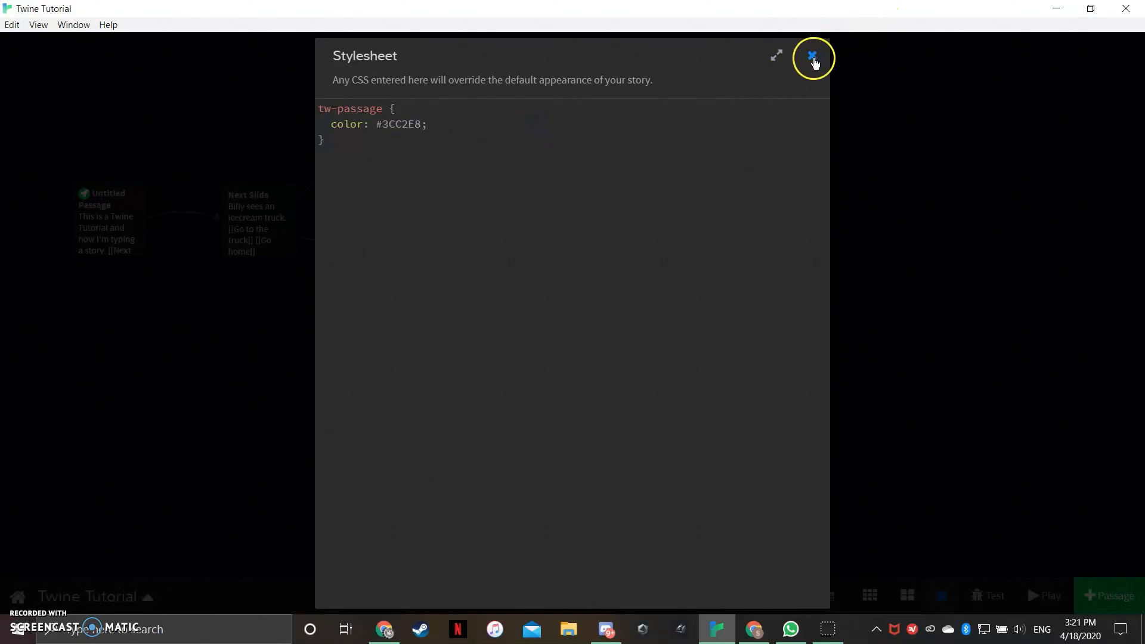
click(814, 58)
- Test the story again, inspect the opening passage's recoloured text, and continue to Next Slide
click(978, 590)
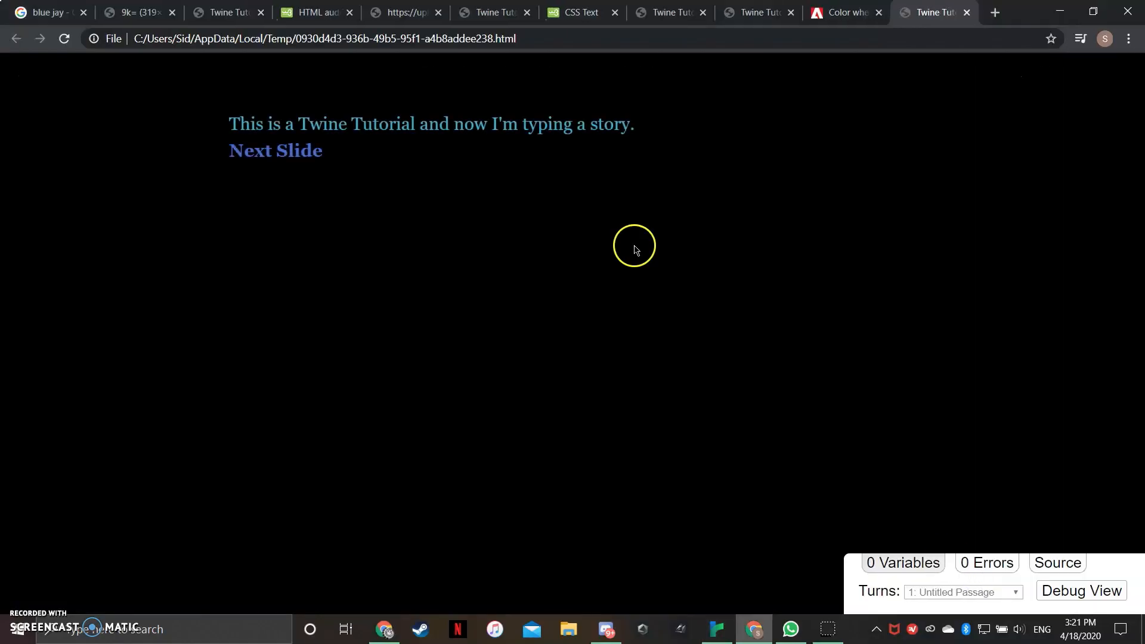
drag(285, 124, 564, 127)
click(612, 130)
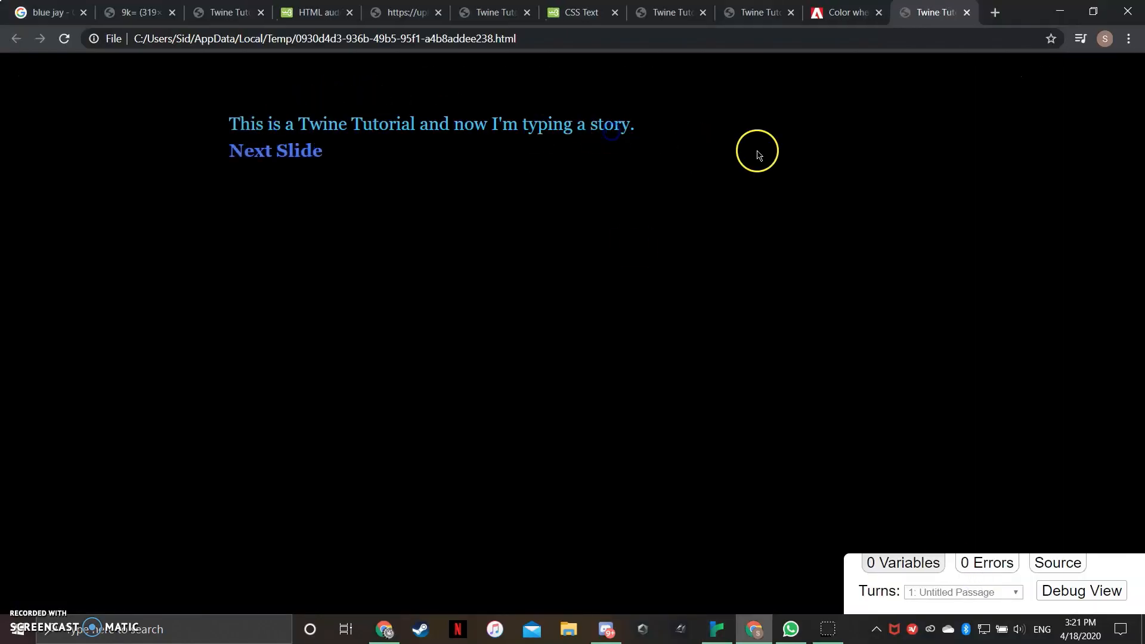
click(304, 153)
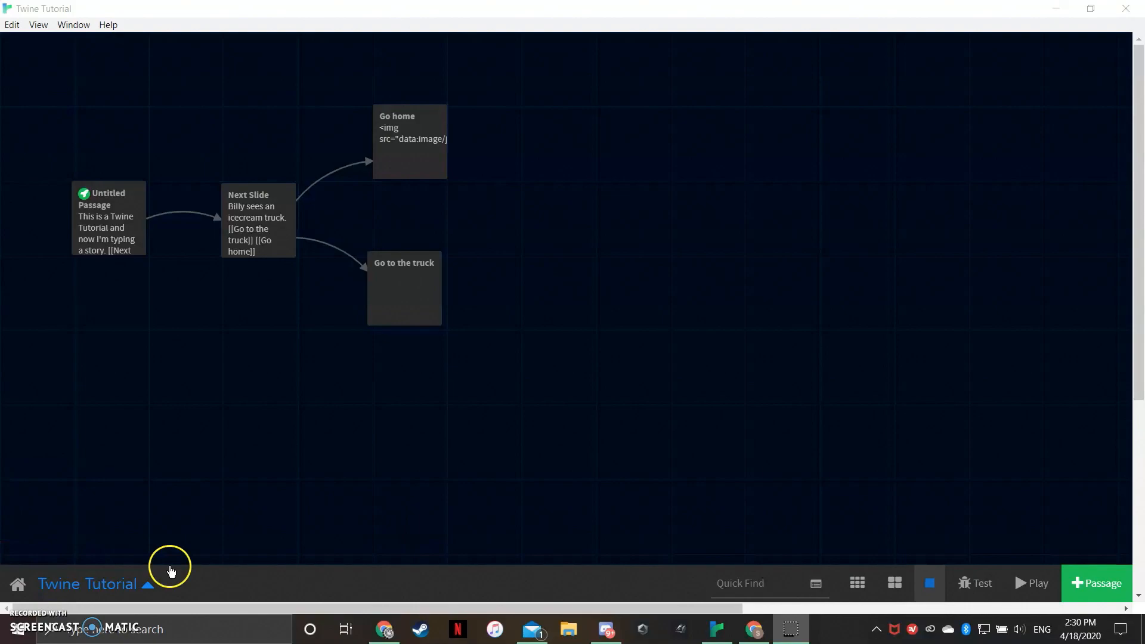
- Open the Go to the truck passage for editing, and in Chrome search "w3 schools audio file html" to reach W3Schools' HTML audio tag page
mouse_move(384, 289)
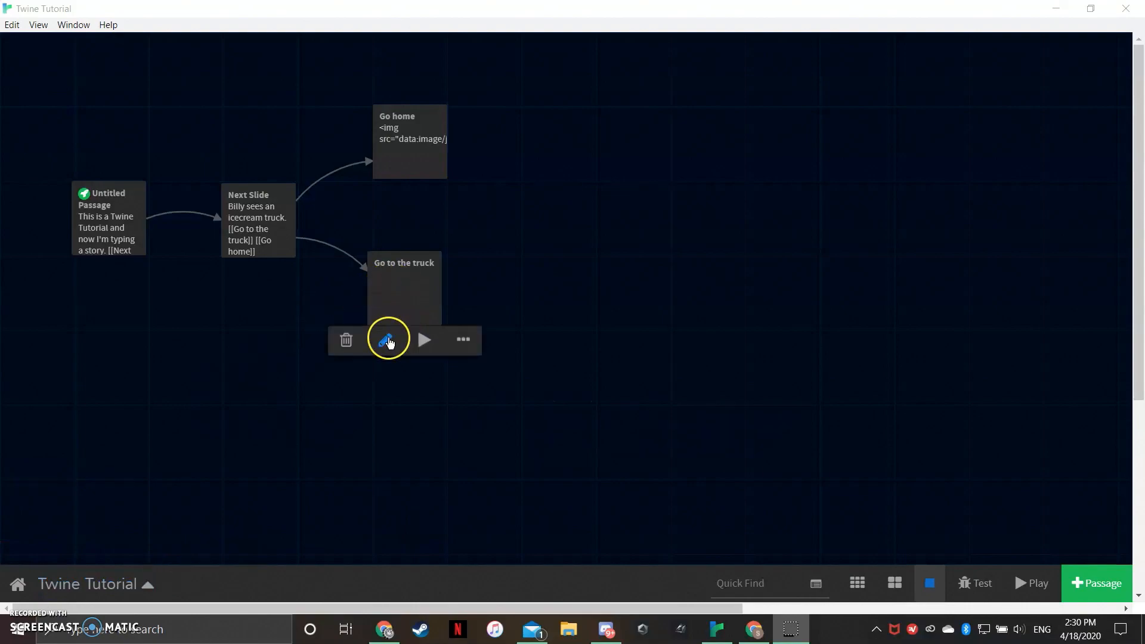
click(388, 339)
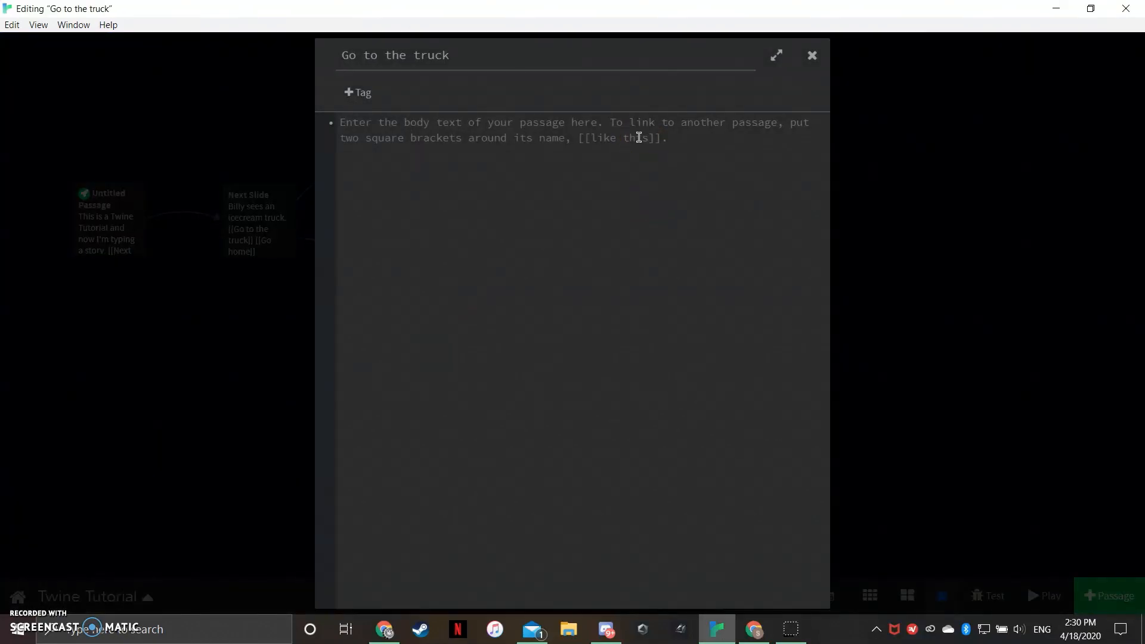
click(753, 629)
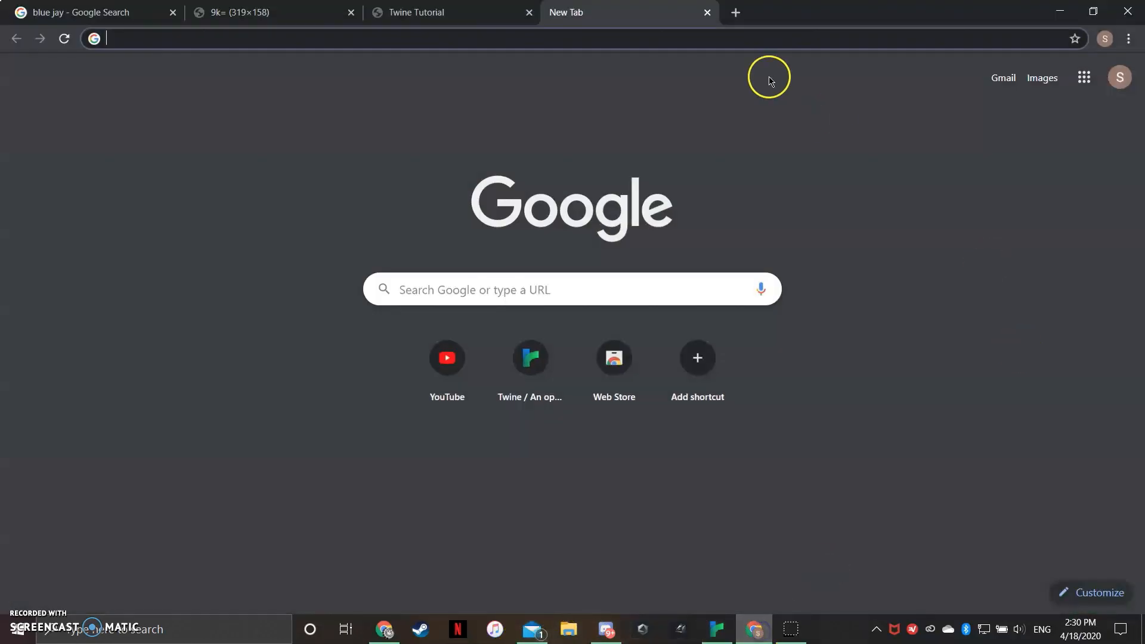
text(w3 s)
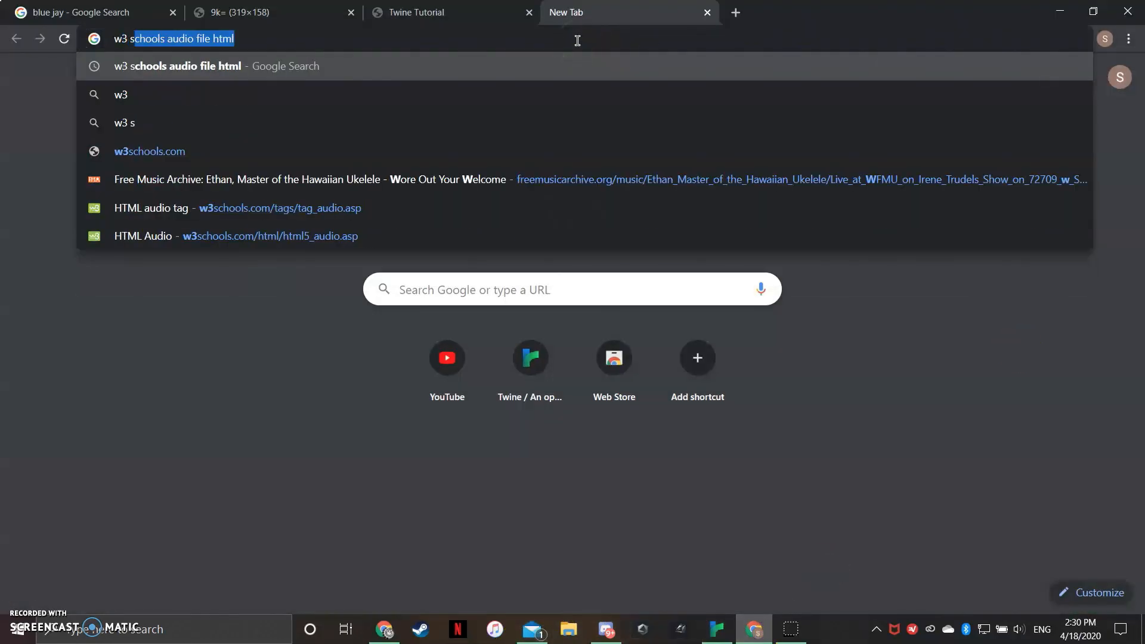
key(Return)
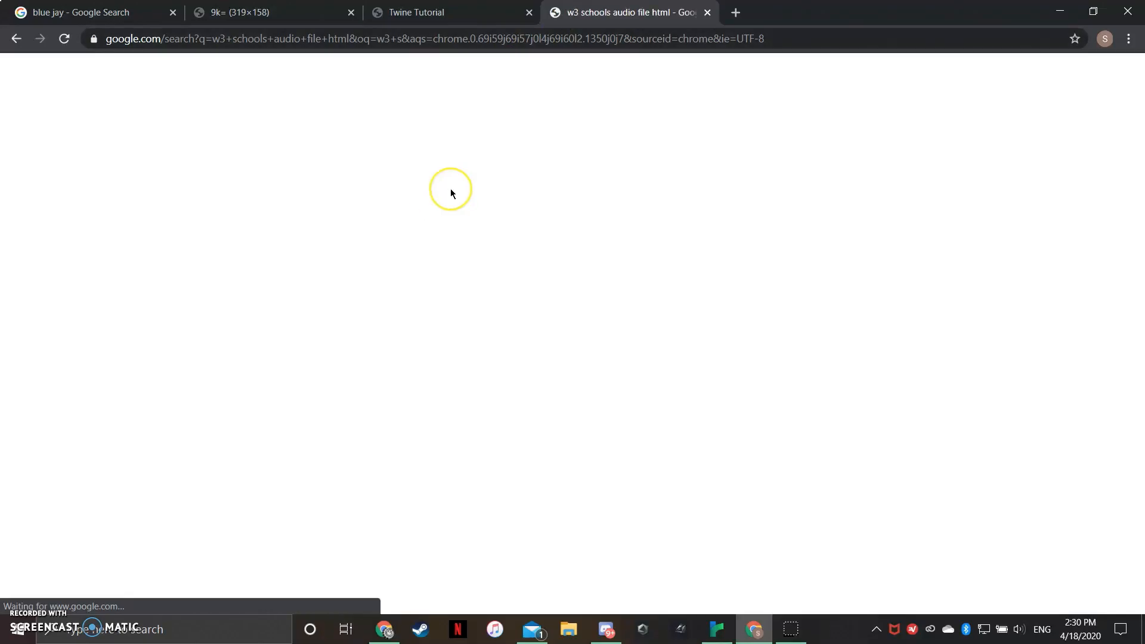
click(219, 238)
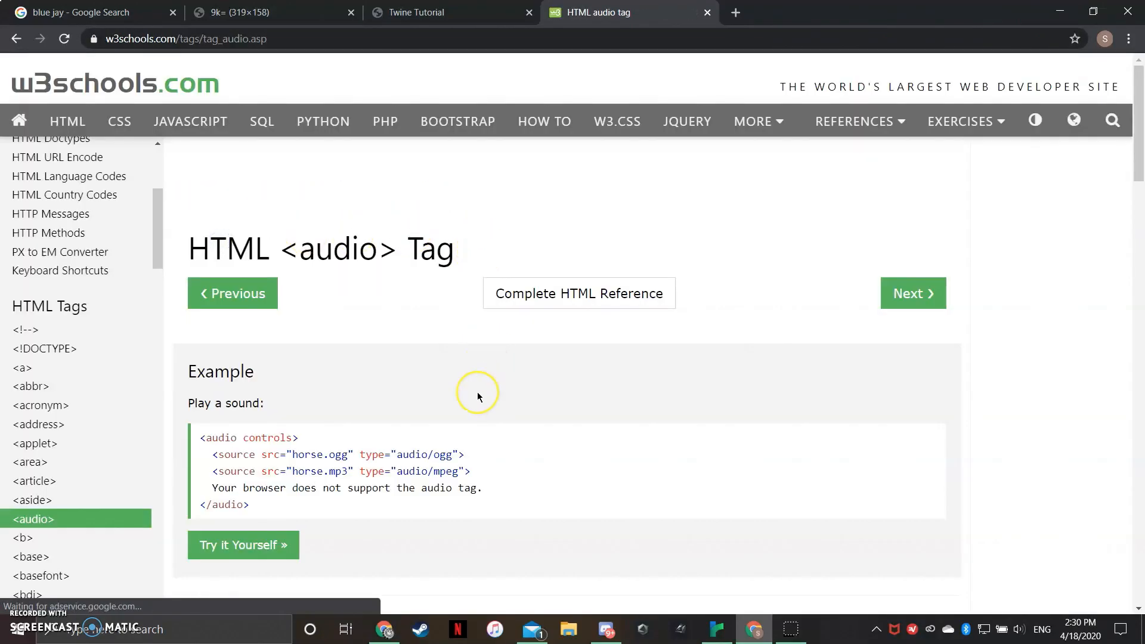
- Copy the complete <audio controls> example code from W3Schools and paste it into the Go to the truck passage in Twine
scroll(223, 366, down, 1)
drag(199, 368, 375, 434)
key(ctrl+c)
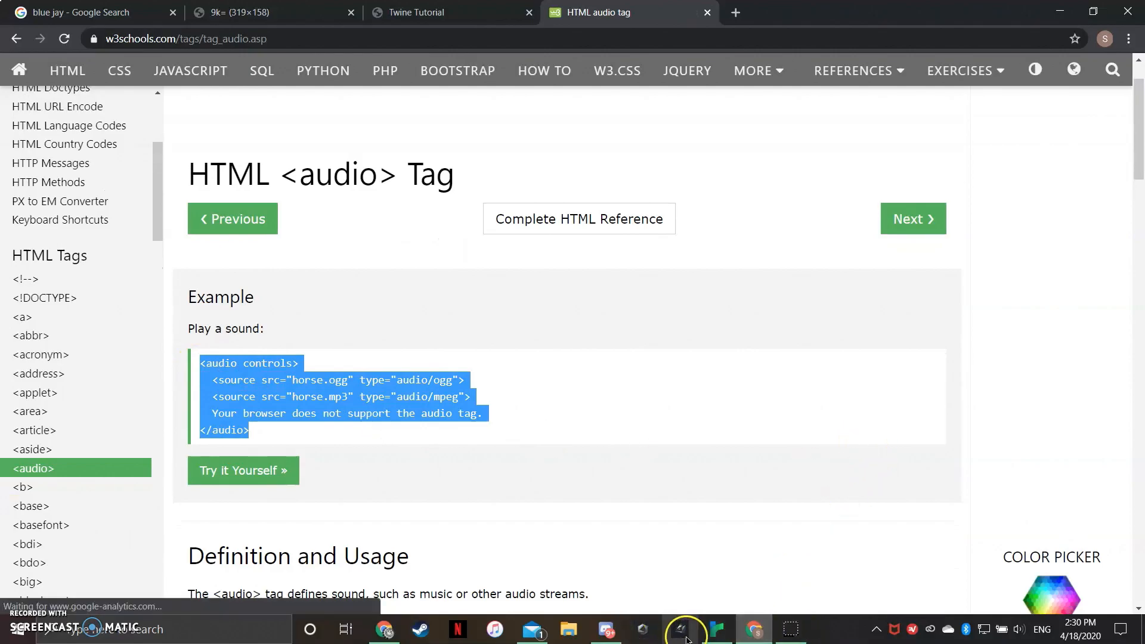
click(707, 633)
key(ctrl+v)
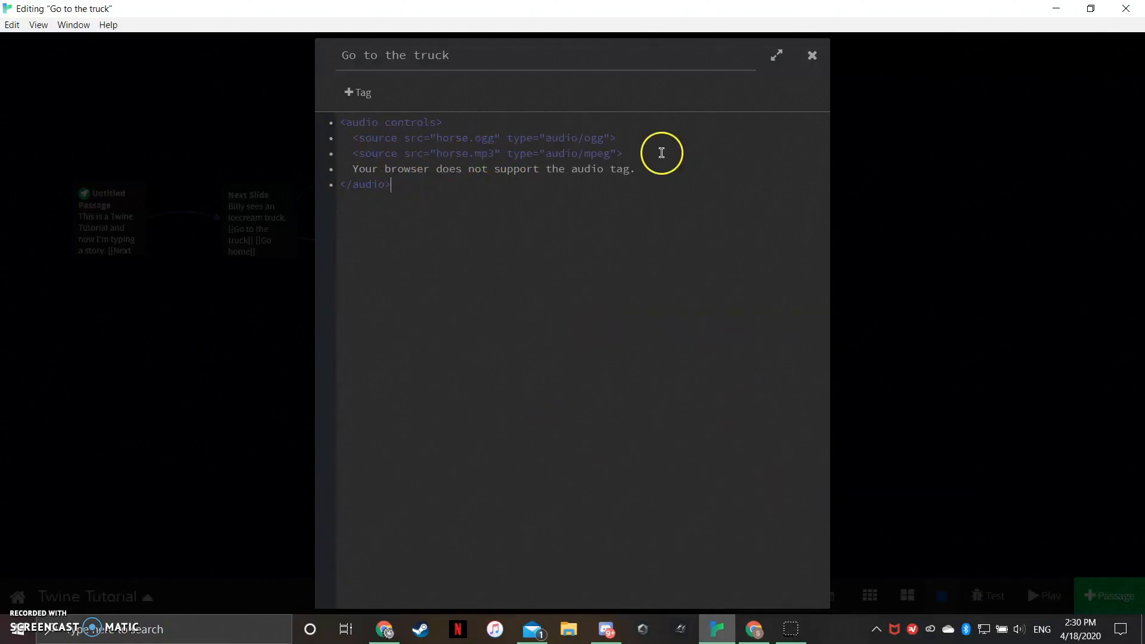
- Switch to Chrome, search for "wikipedia sound effects" in a new tab, and open Wikipedia's Sound effect article
click(755, 628)
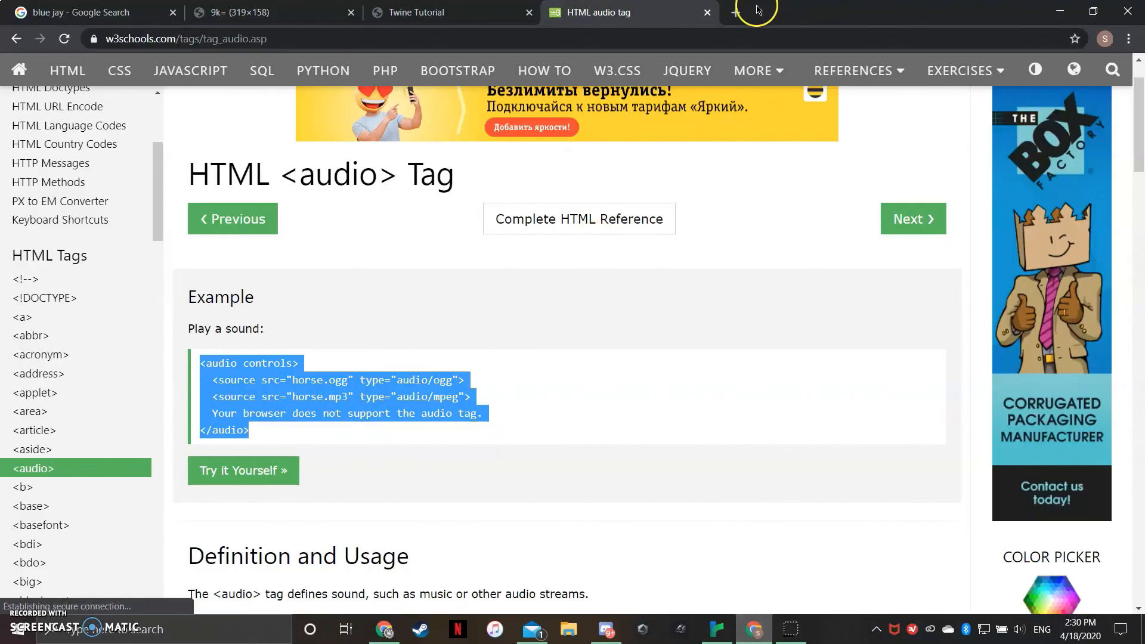
click(737, 12)
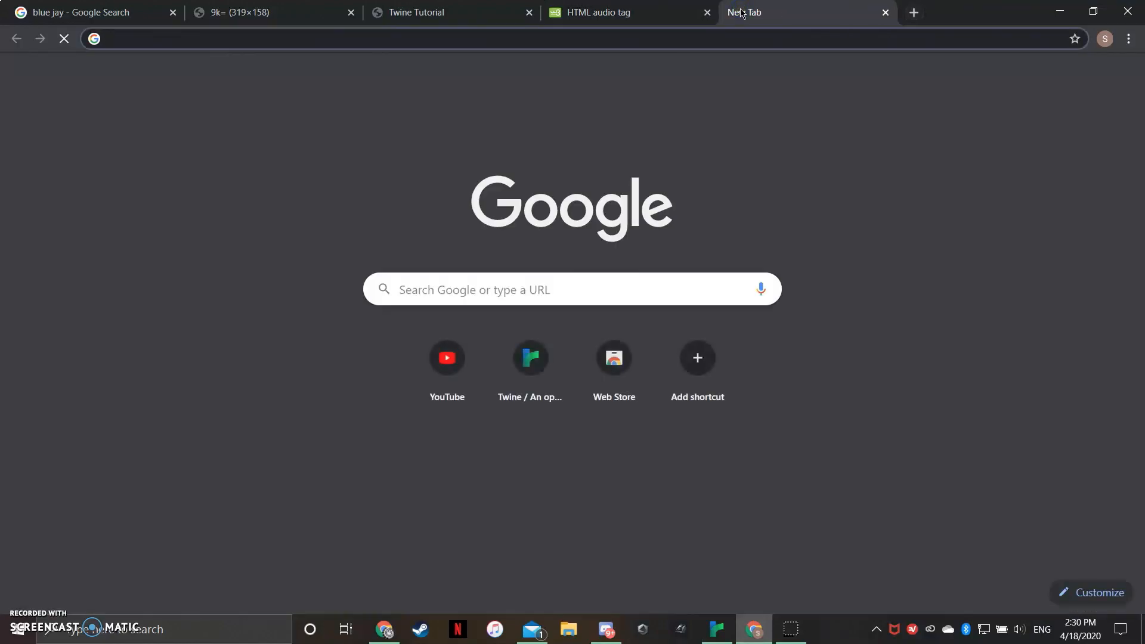
text(wikipedia sound effects)
key(Return)
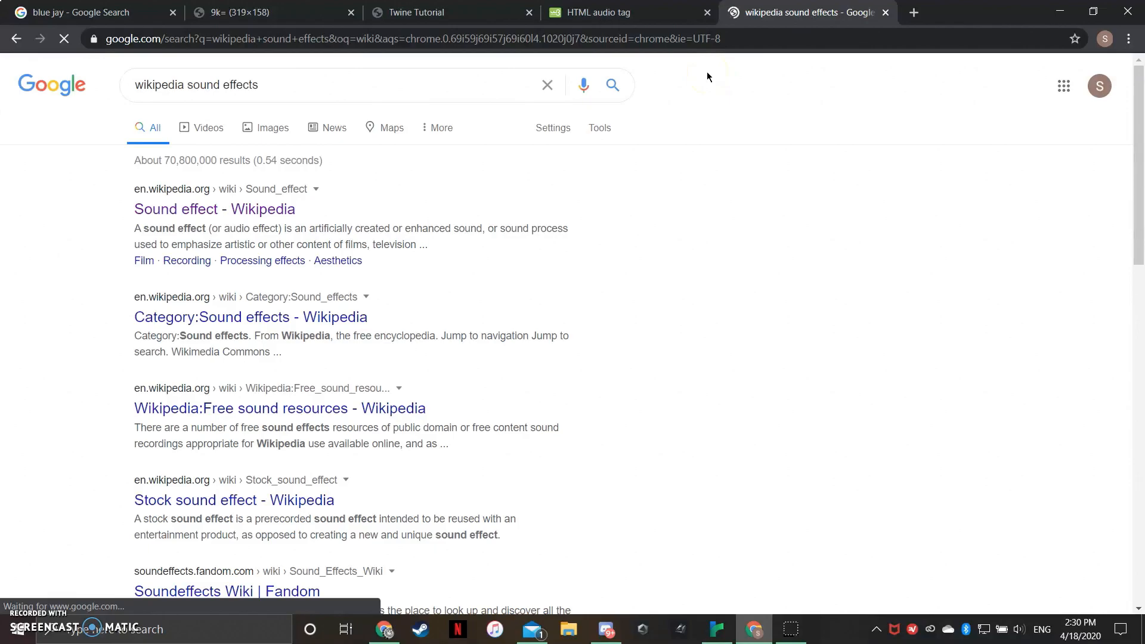
click(276, 207)
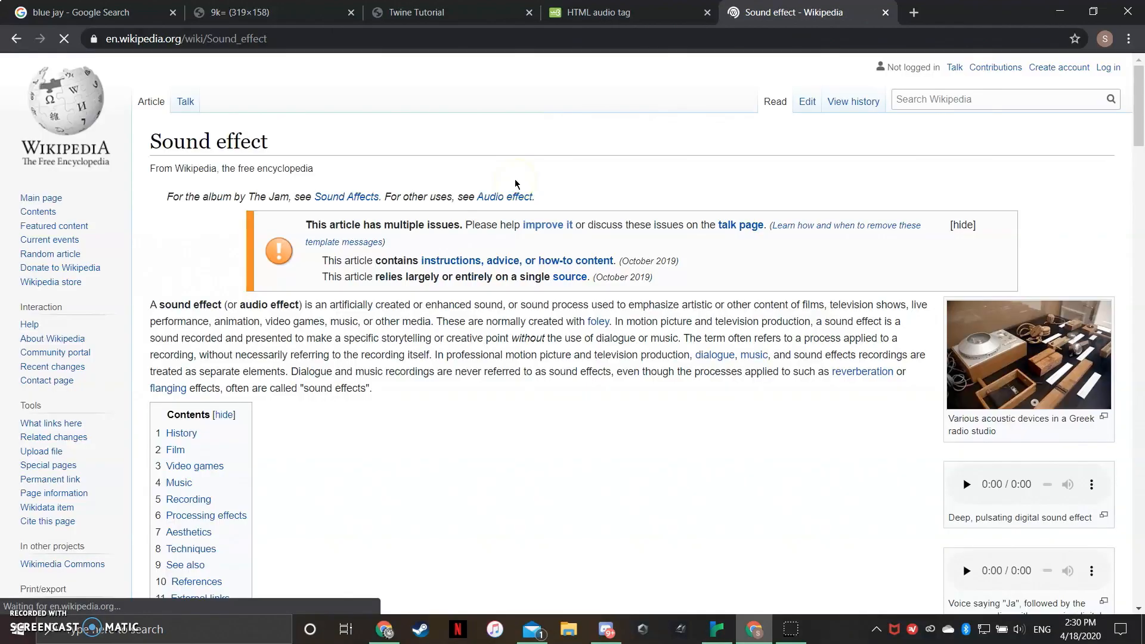
- Open the deep, pulsating digital sound effect's file SoundFX_Wabern.ogg directly and copy its web address
scroll(843, 274, down, 2)
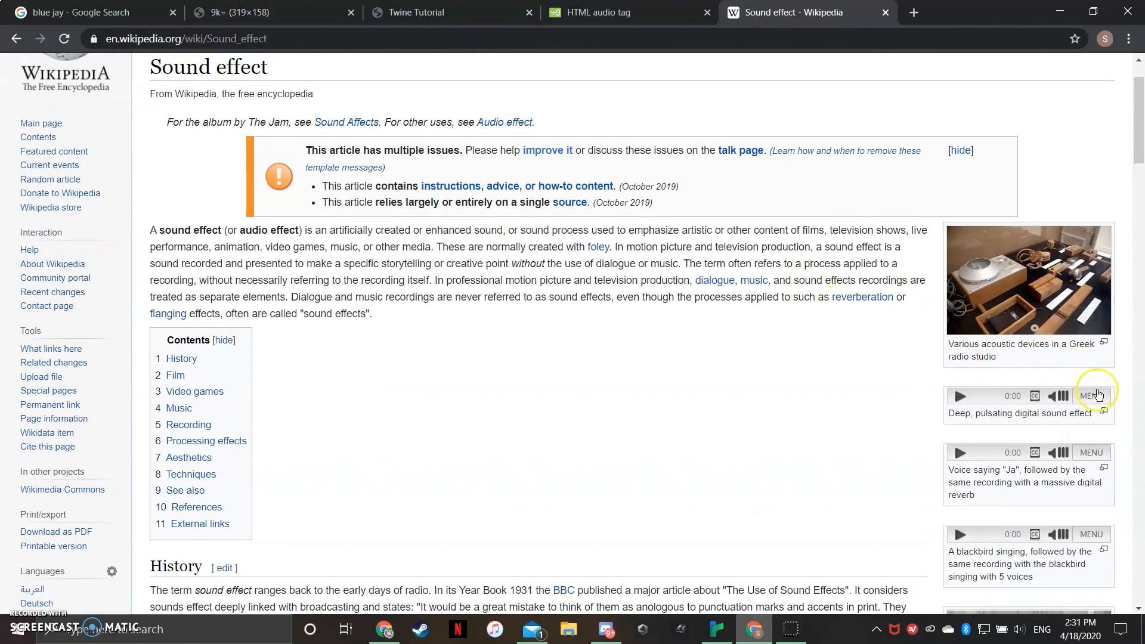
click(1103, 411)
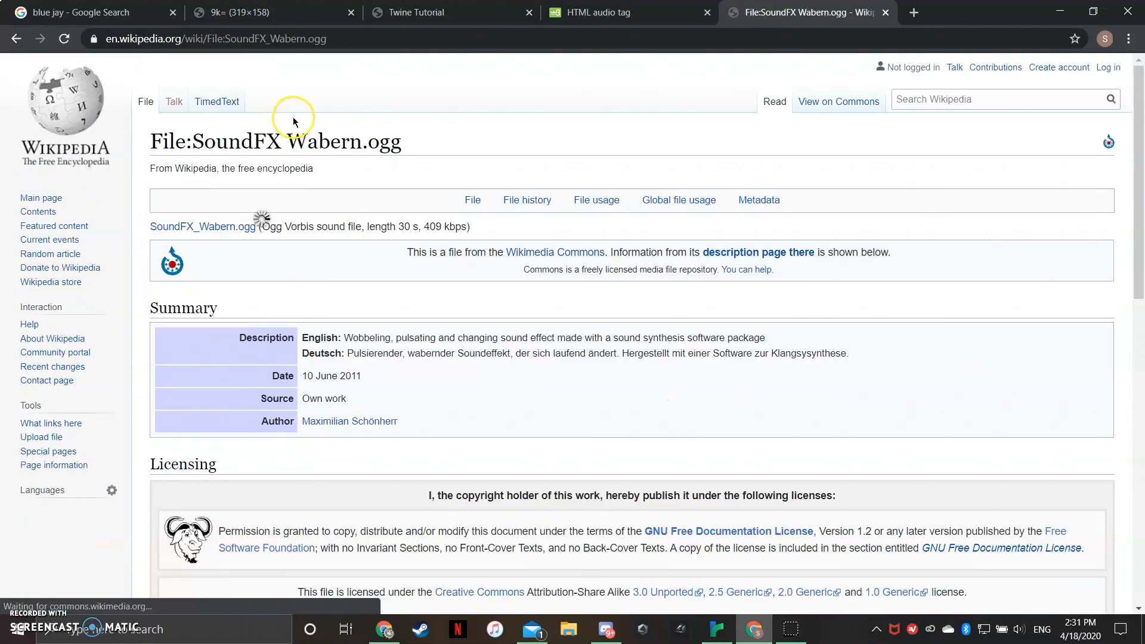
click(221, 249)
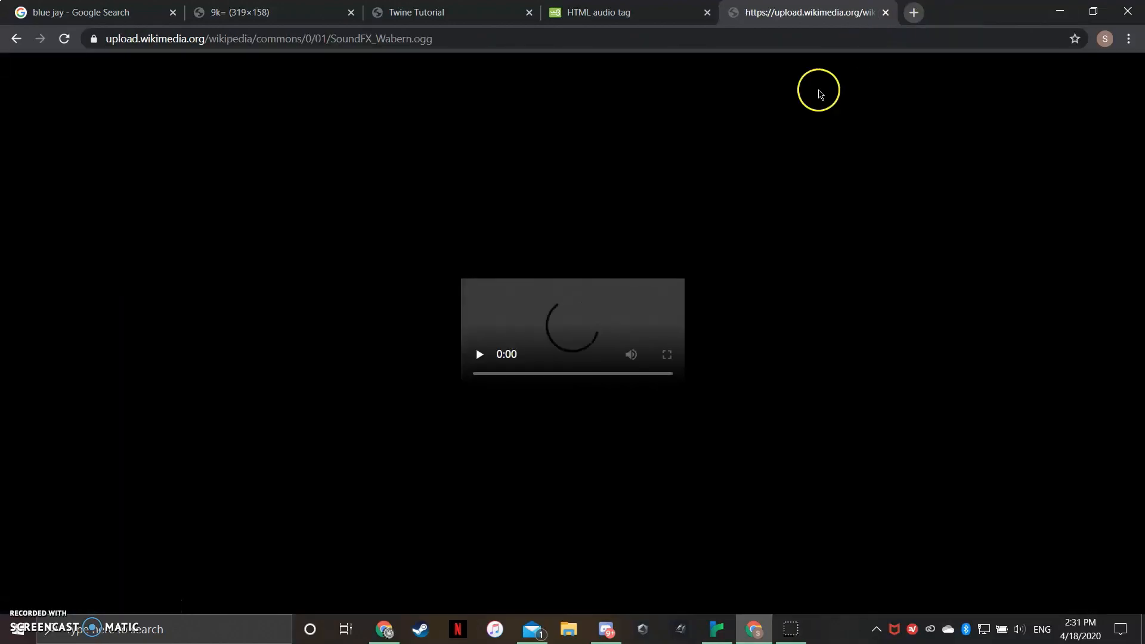
click(457, 36)
key(ctrl+c)
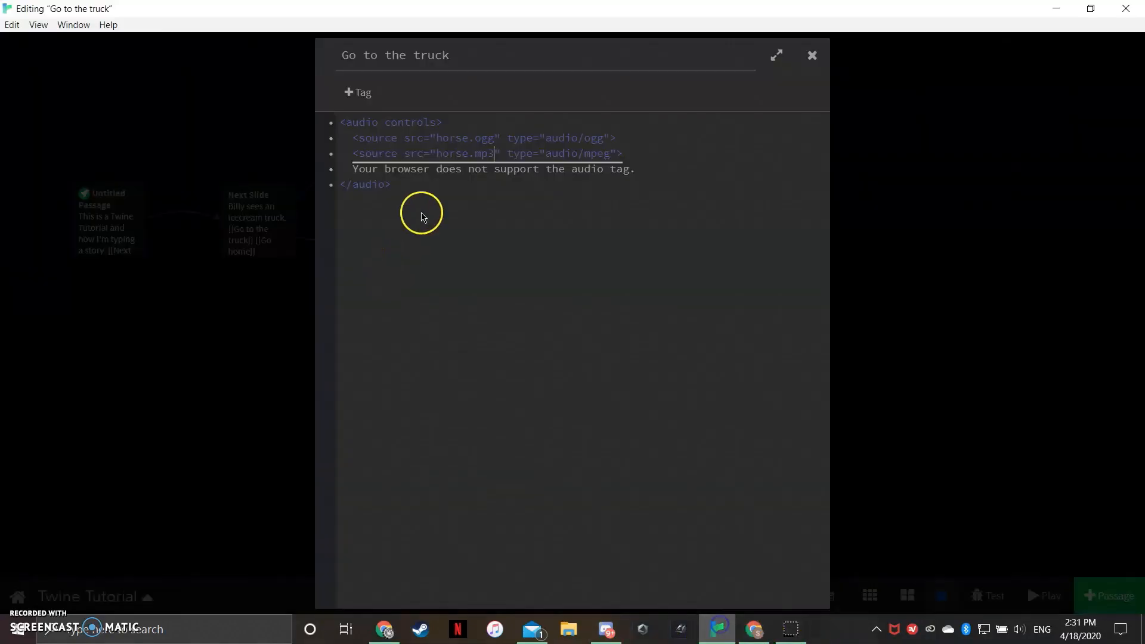
- Back in Twine, replace horse.mp3 and horse.ogg in the Go to the truck audio sources with the copied SoundFX_Wabern.ogg address
click(716, 629)
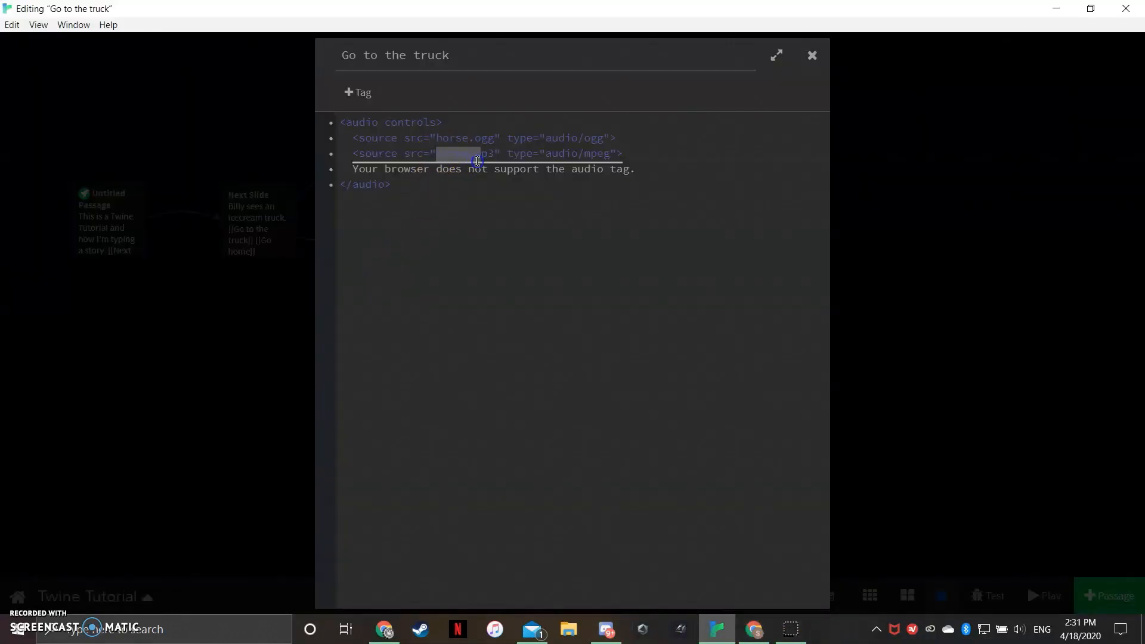
key(ctrl+v)
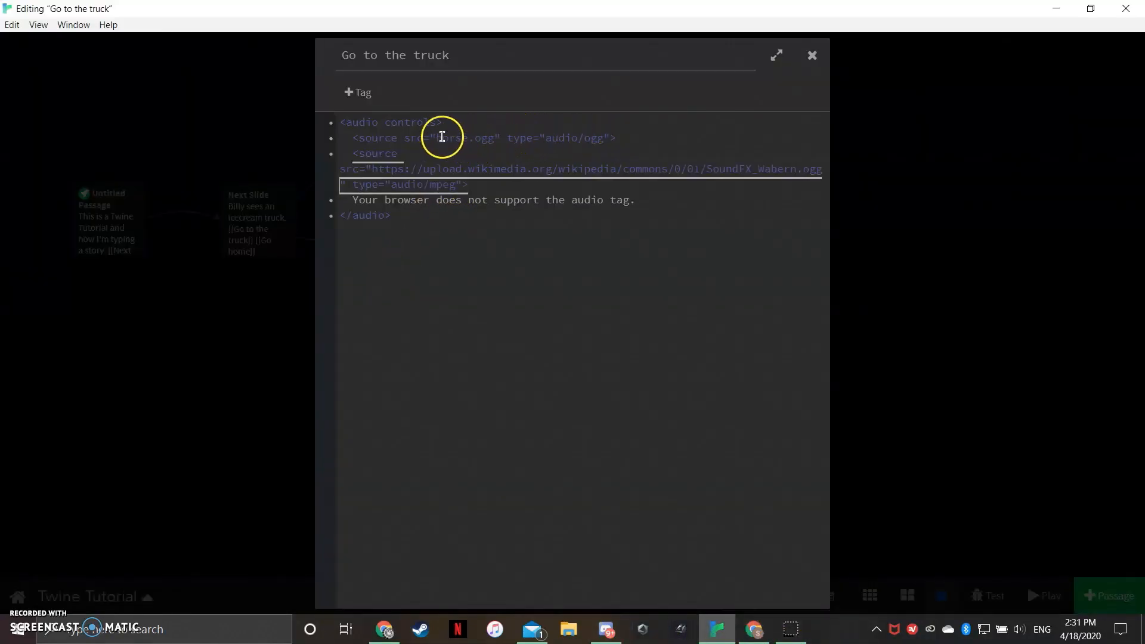
drag(436, 138, 500, 144)
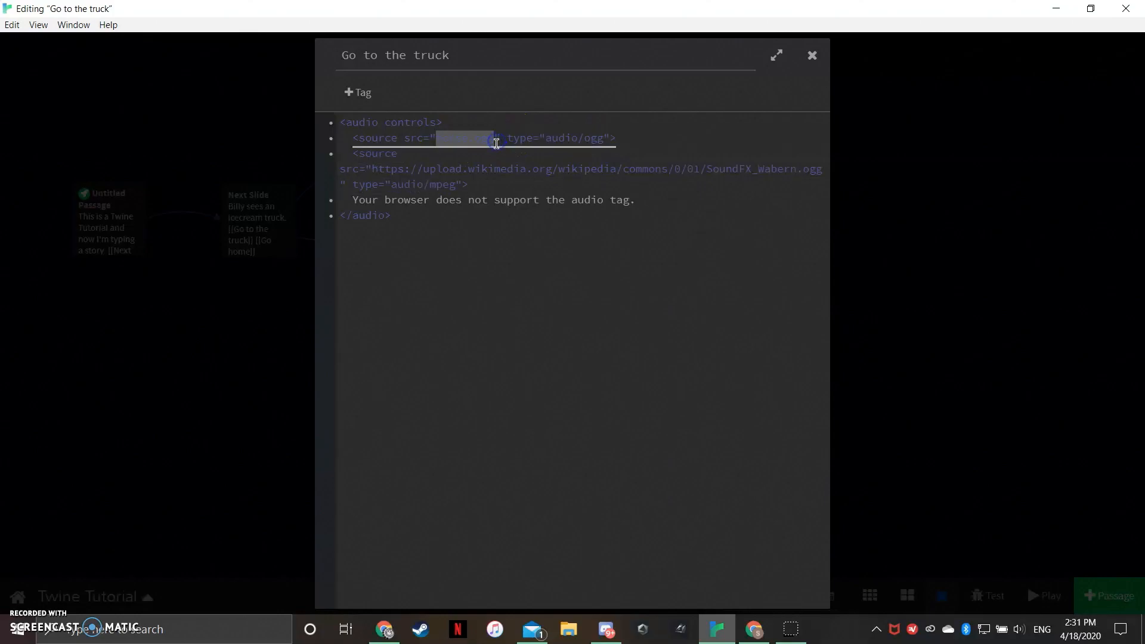
key(ctrl+v)
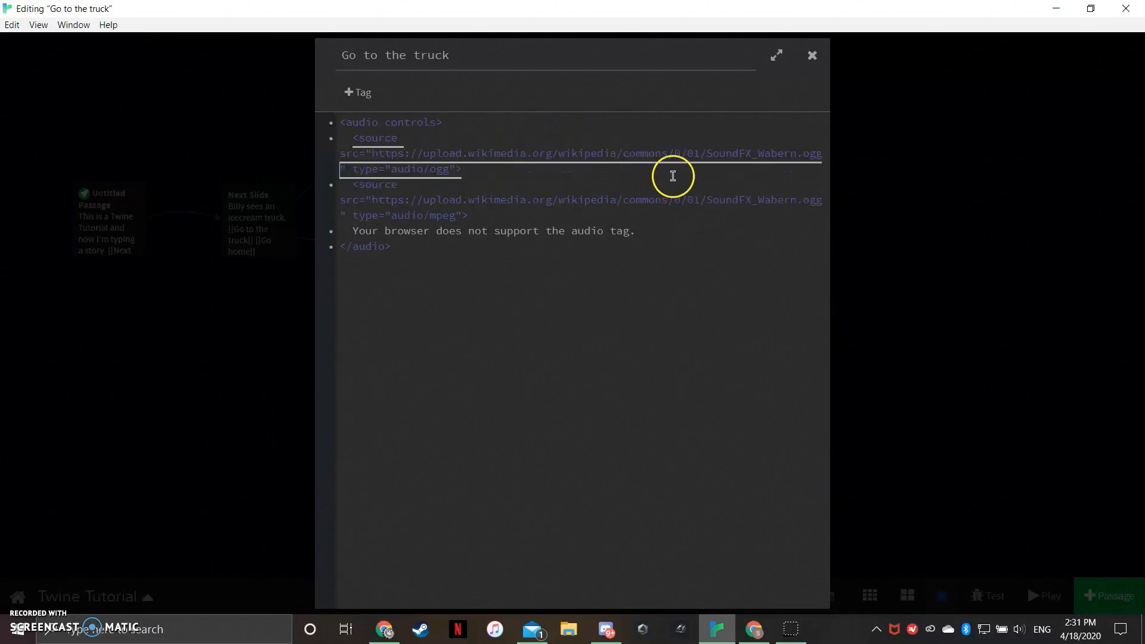
- Close the passage editor and test the story, following the links from the opening passage through Next Slide to the truck passage
click(812, 54)
click(990, 584)
click(253, 153)
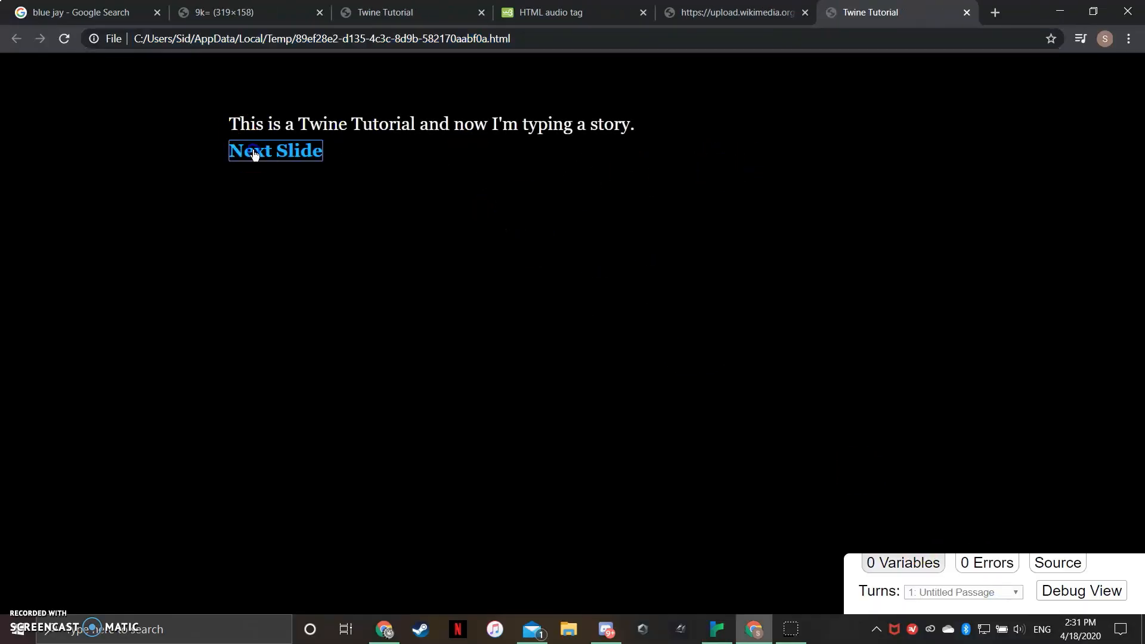
click(284, 154)
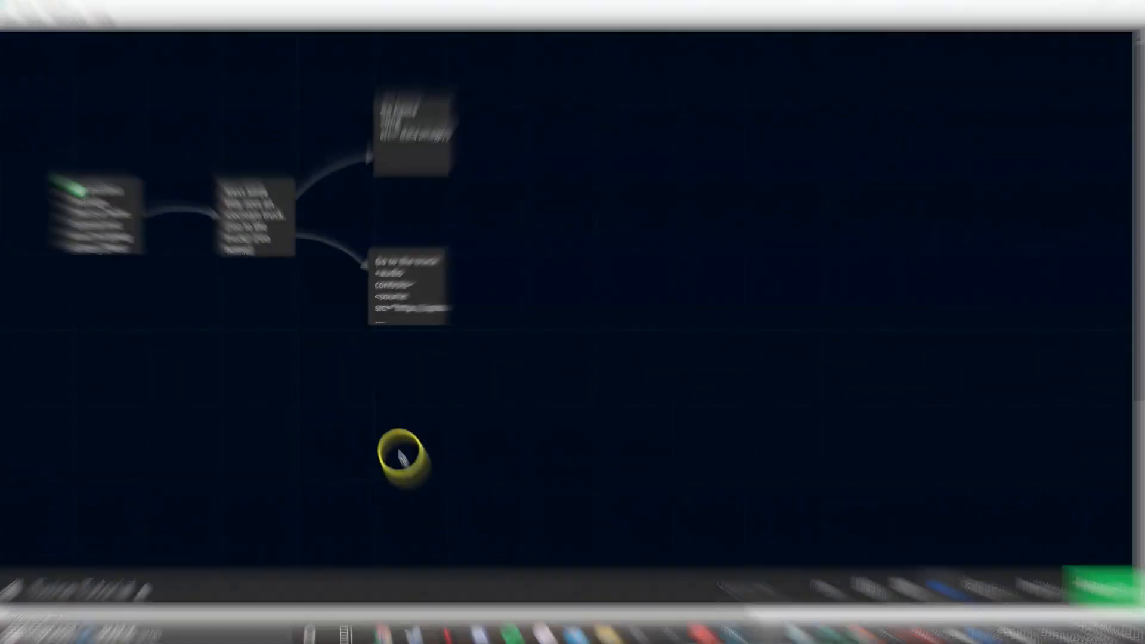
- Copy the tw-story background-image block from Notepad and paste it below the tw-passage rule in Twine's story stylesheet
click(128, 584)
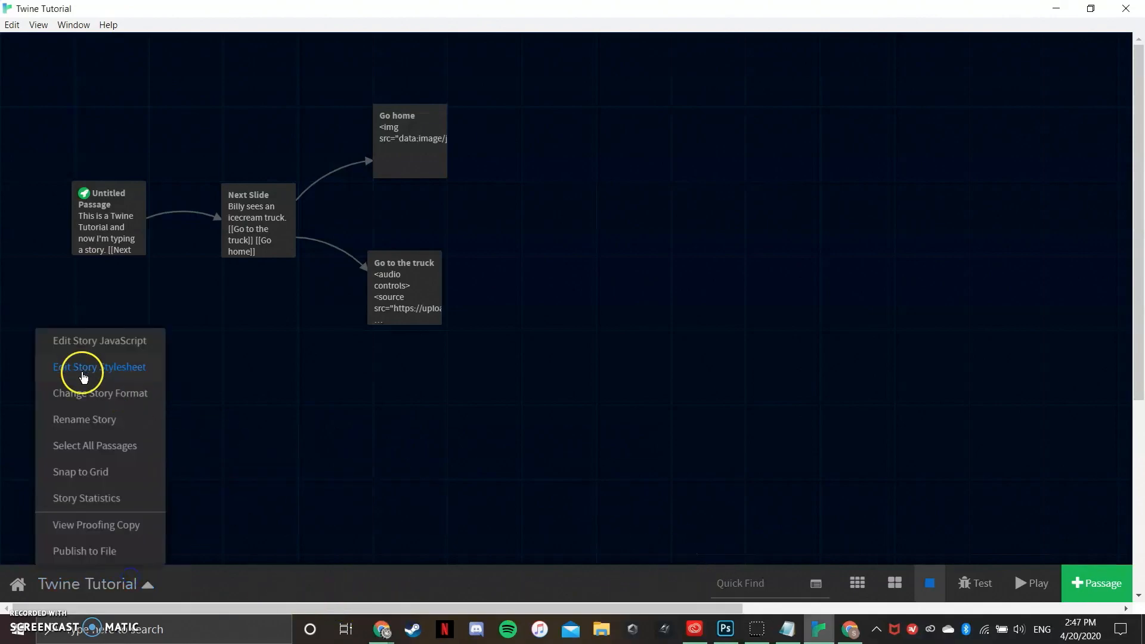
click(90, 371)
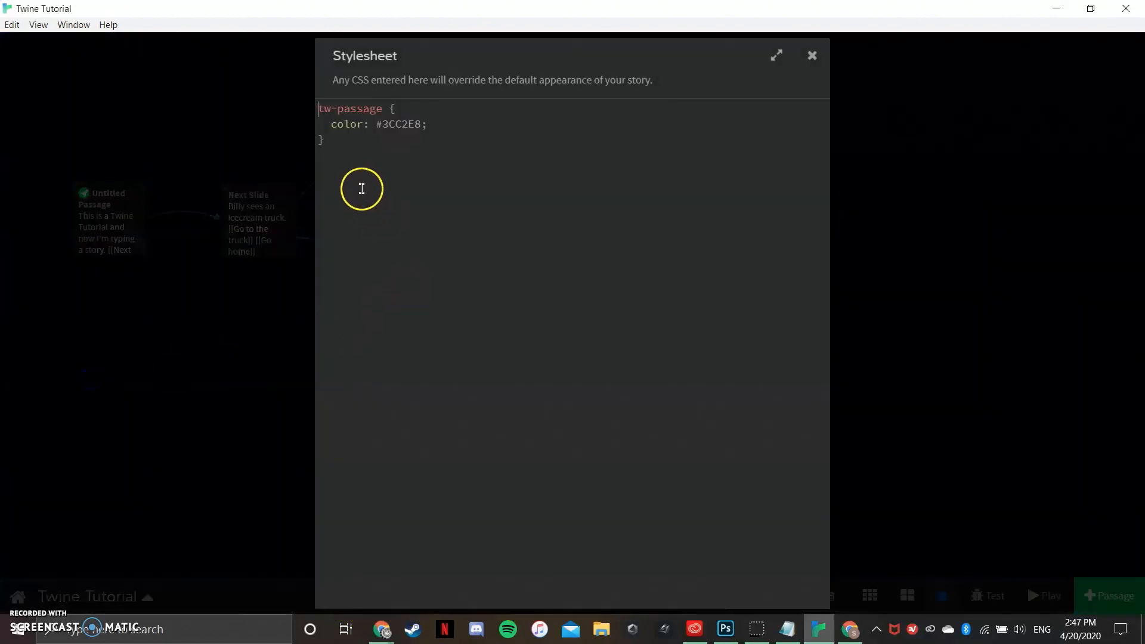
click(787, 629)
click(242, 268)
drag(241, 268, 153, 213)
key(ctrl+c)
click(432, 171)
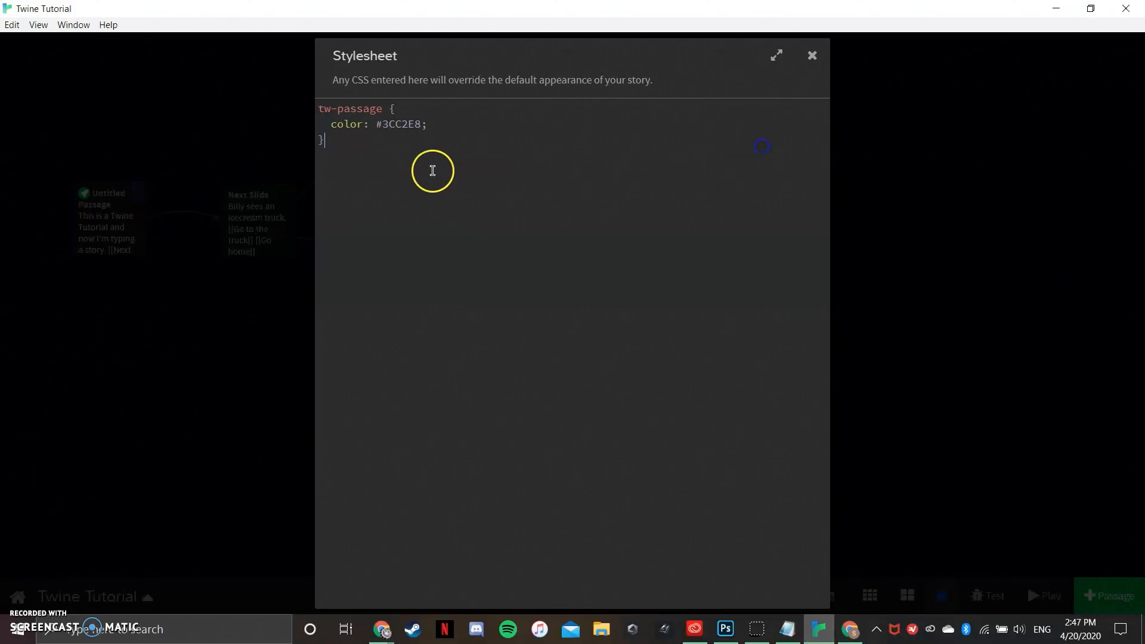
click(514, 237)
key(ctrl+v)
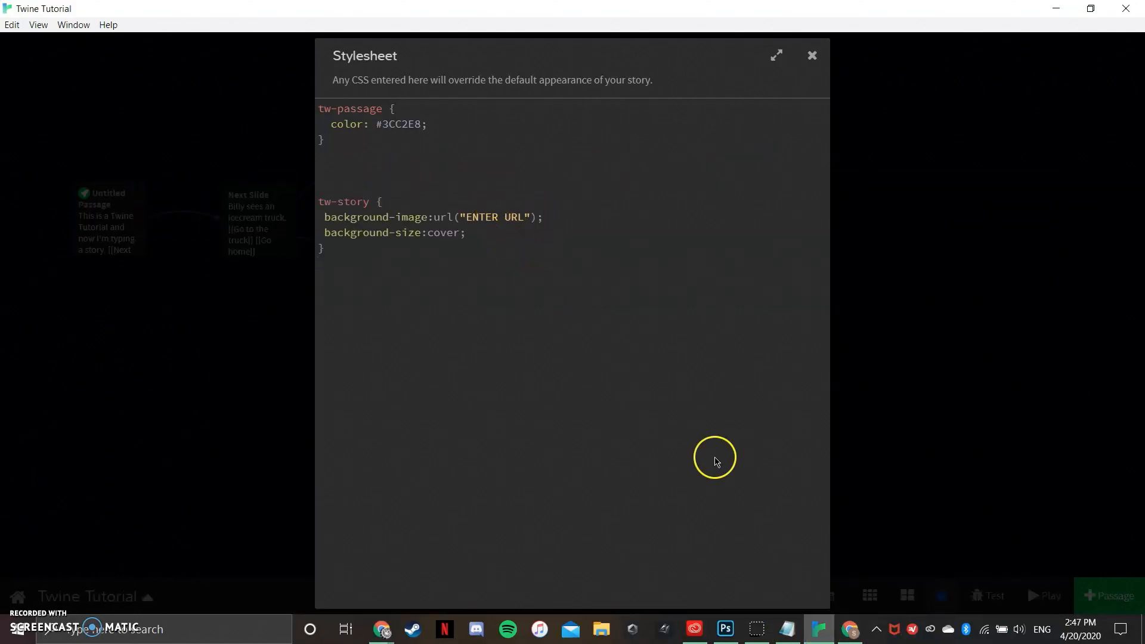
- Switch to Chrome and search Google Images for "baseball"
click(853, 628)
text(basen)
key(BackSpace)
text(b)
key(Return)
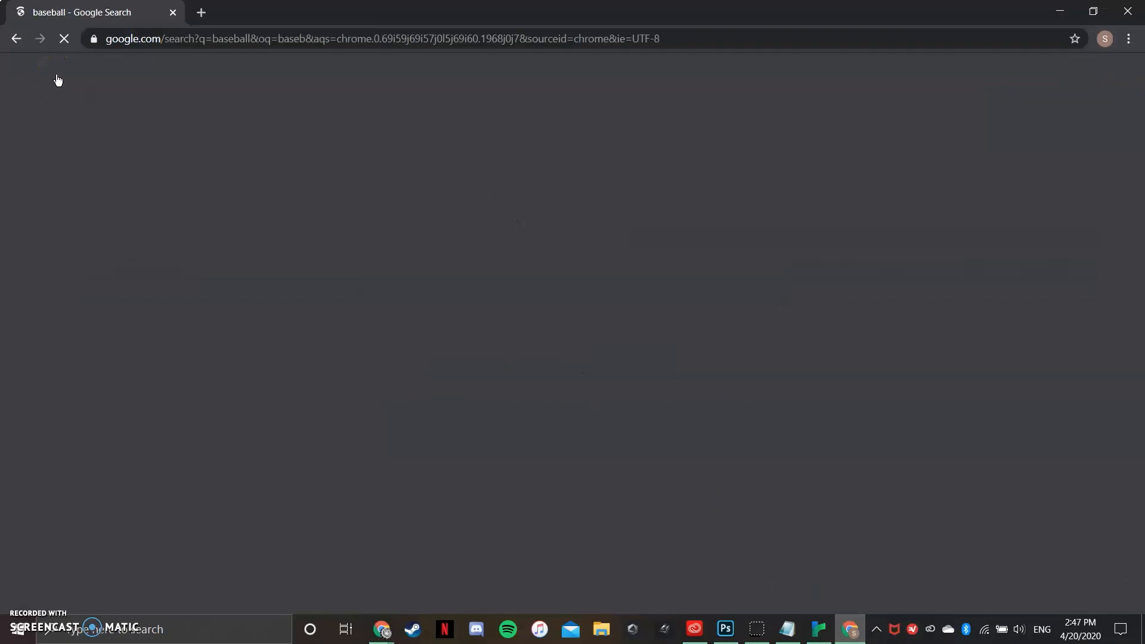
click(197, 121)
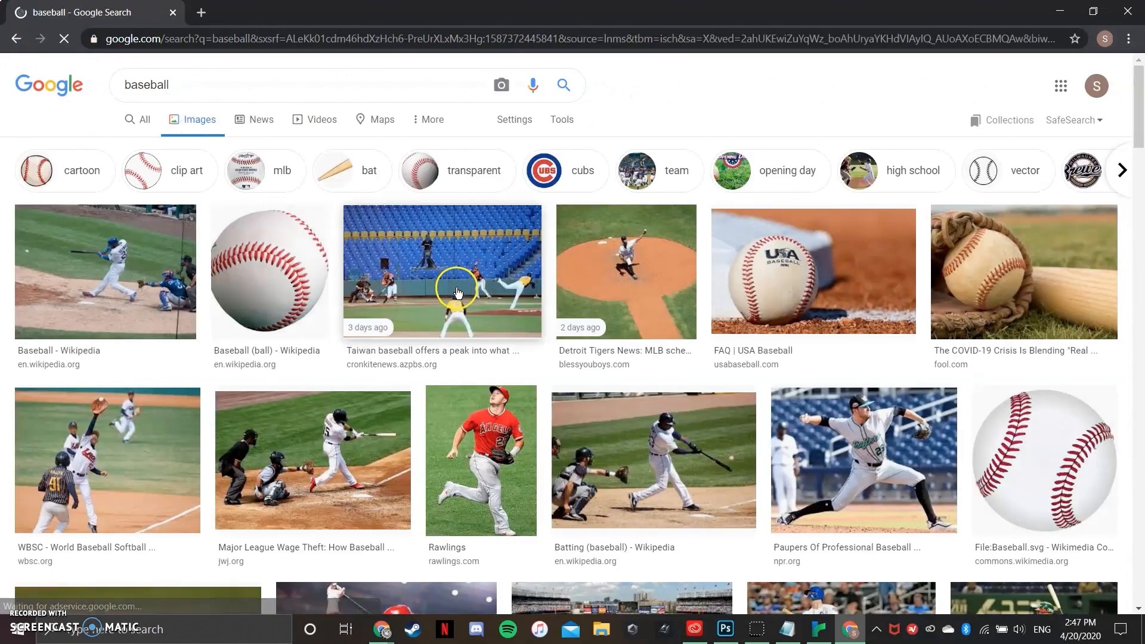
- Open the ESPN photo of the batter in the number 34 jersey in its own tab and copy its web address
scroll(457, 292, down, 9)
scroll(434, 224, up, 2)
click(440, 269)
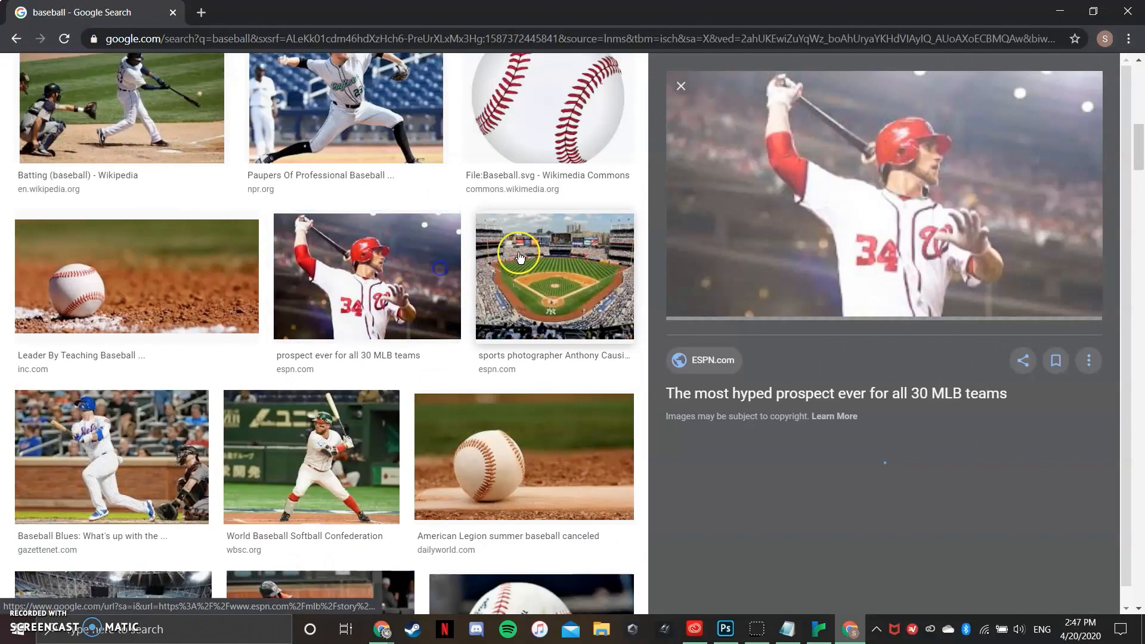
right_click(792, 196)
click(885, 327)
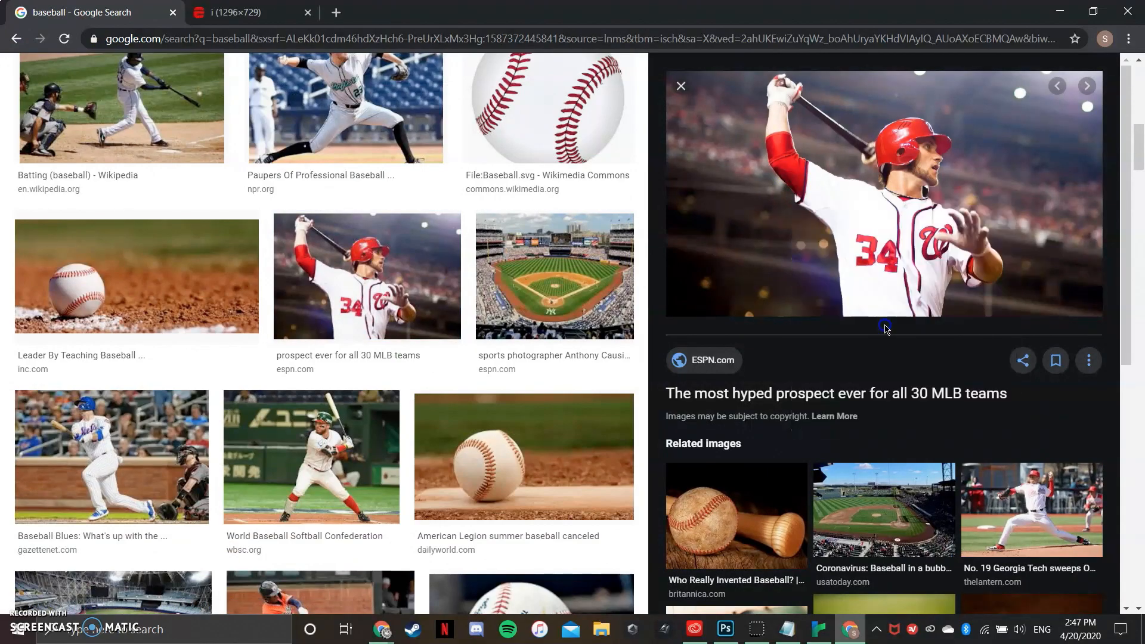
key(ctrl+Tab)
click(229, 42)
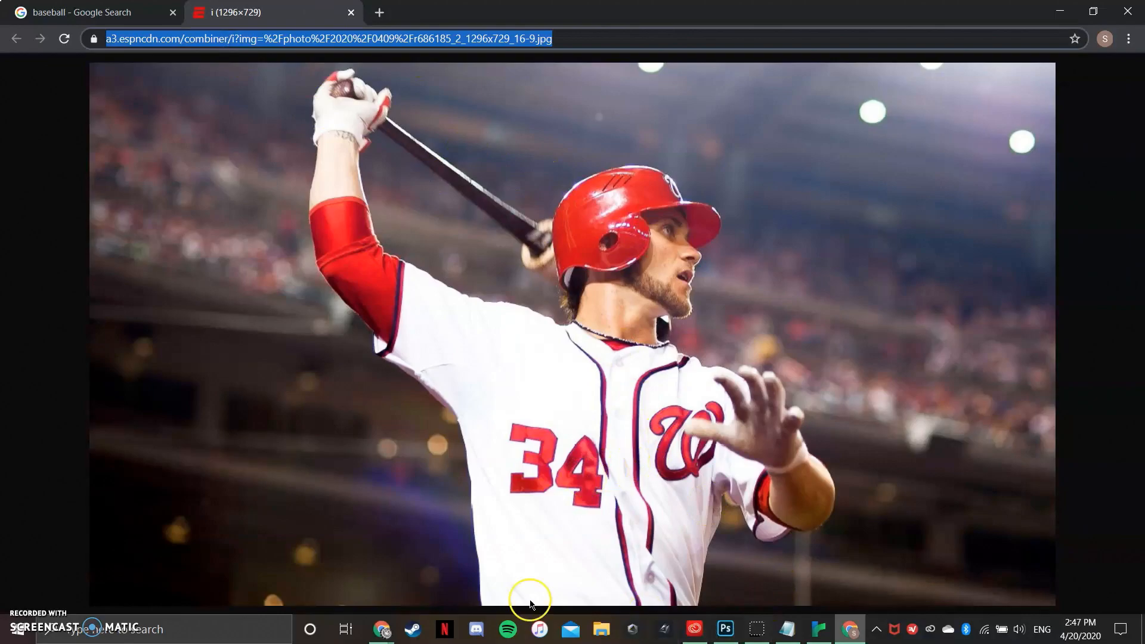
- Back in Twine, replace ENTER URL in the tw-story rule with the copied ESPN image address and close the stylesheet
click(817, 631)
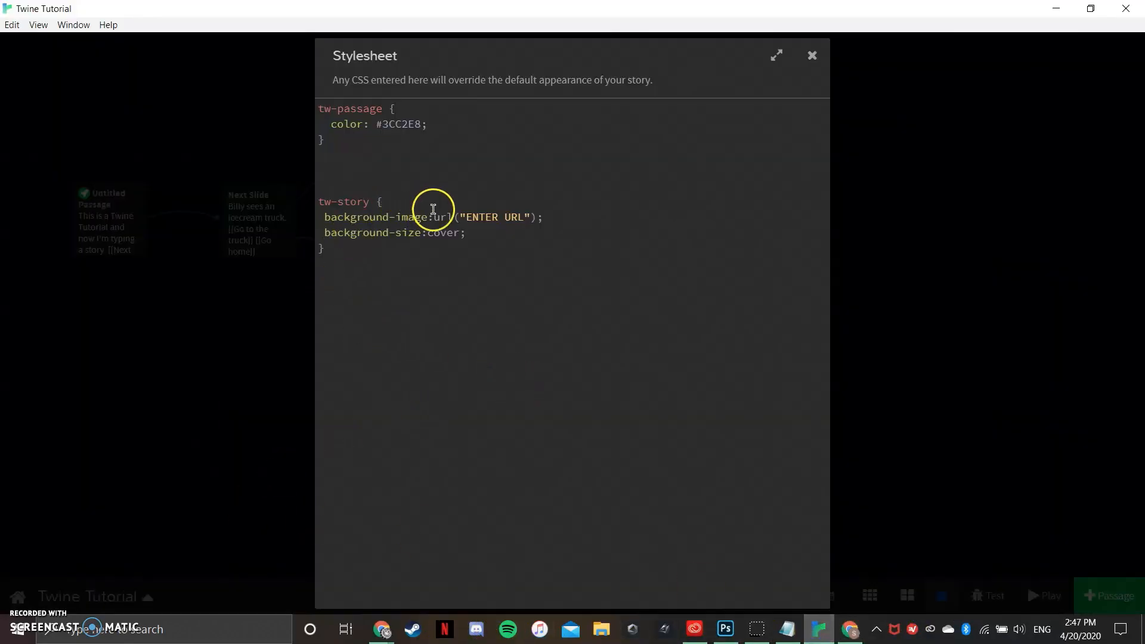
drag(523, 217, 492, 219)
text(https://a3.espncdn.com/combiner/i?img=%2Fphoto%2F2020%2F0409%2Fr686185_2_1296x729_16%2D9.jpg)
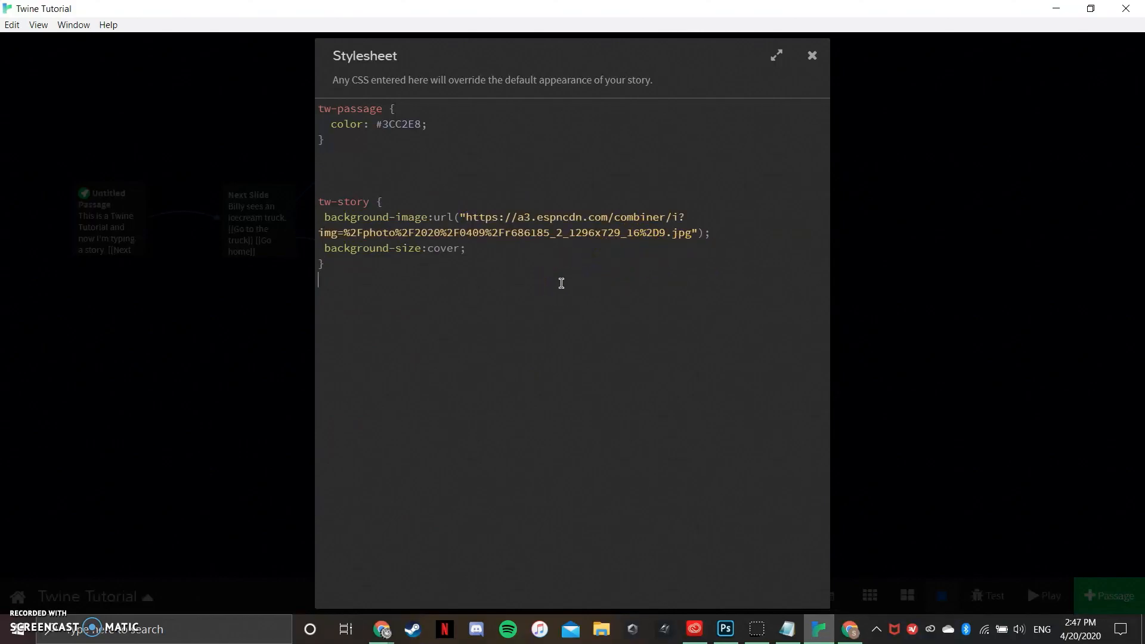
click(812, 56)
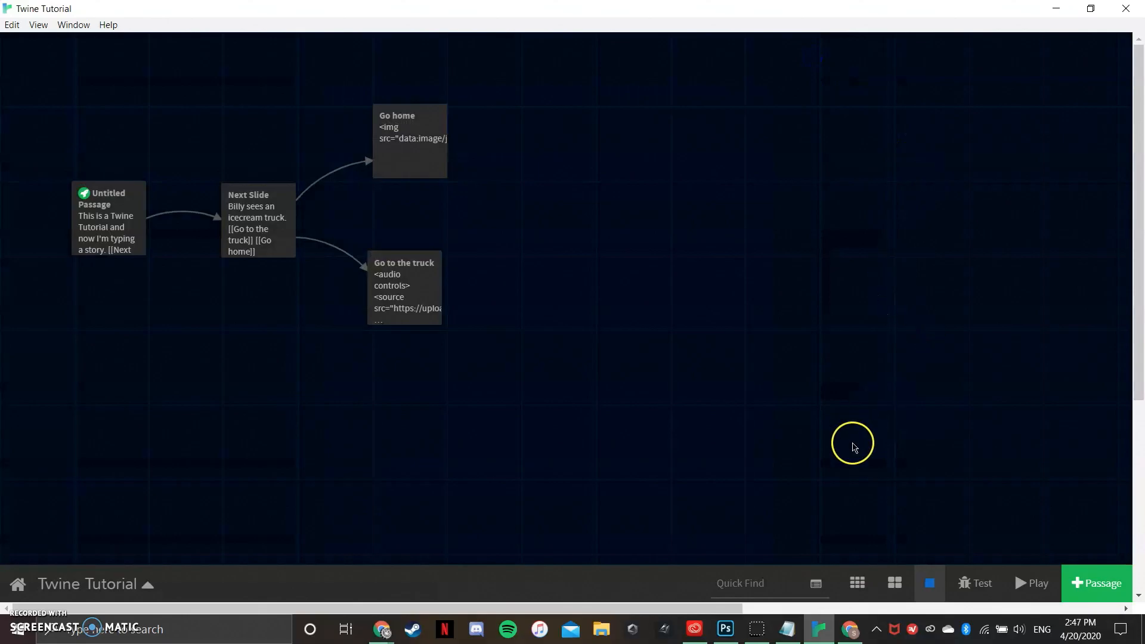
- Test the story and move forward and back between its passages to check the background image
click(968, 573)
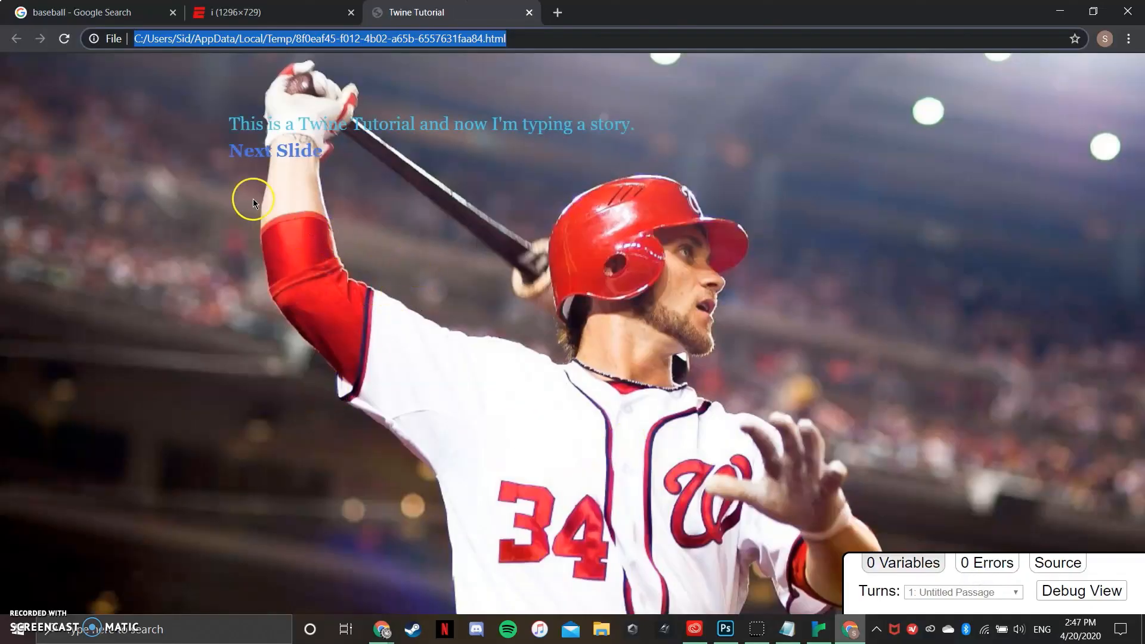
click(280, 150)
click(280, 147)
click(167, 146)
click(270, 177)
click(167, 146)
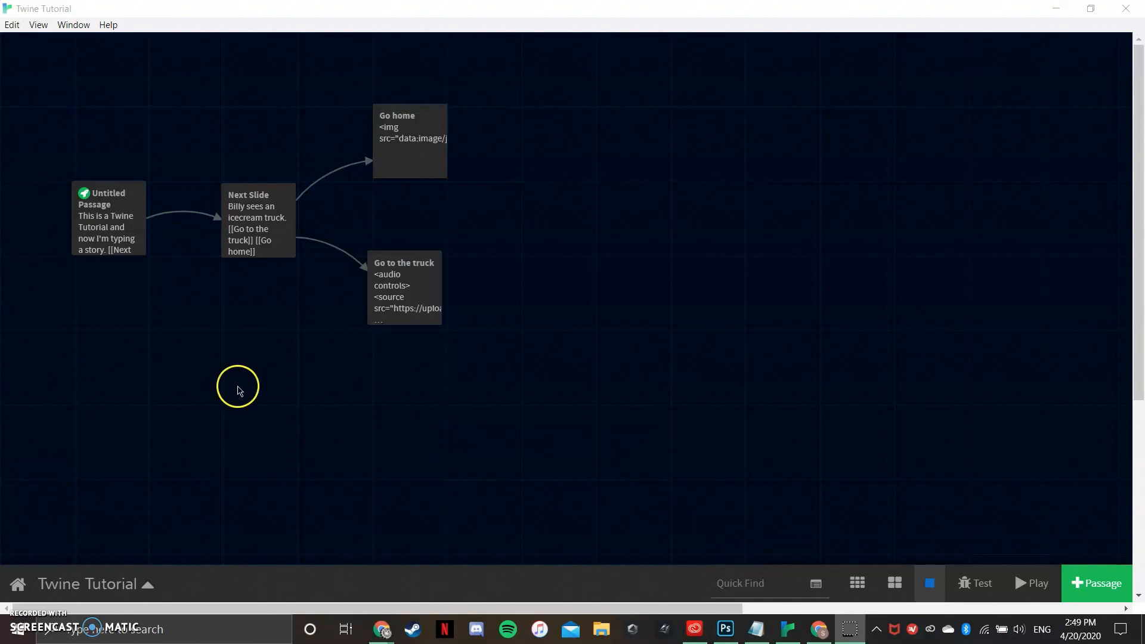
- Copy the tw-story[tags~="name"] block from Notepad into Twine's story stylesheet below the tw-story rule and change its tag name to football
click(162, 588)
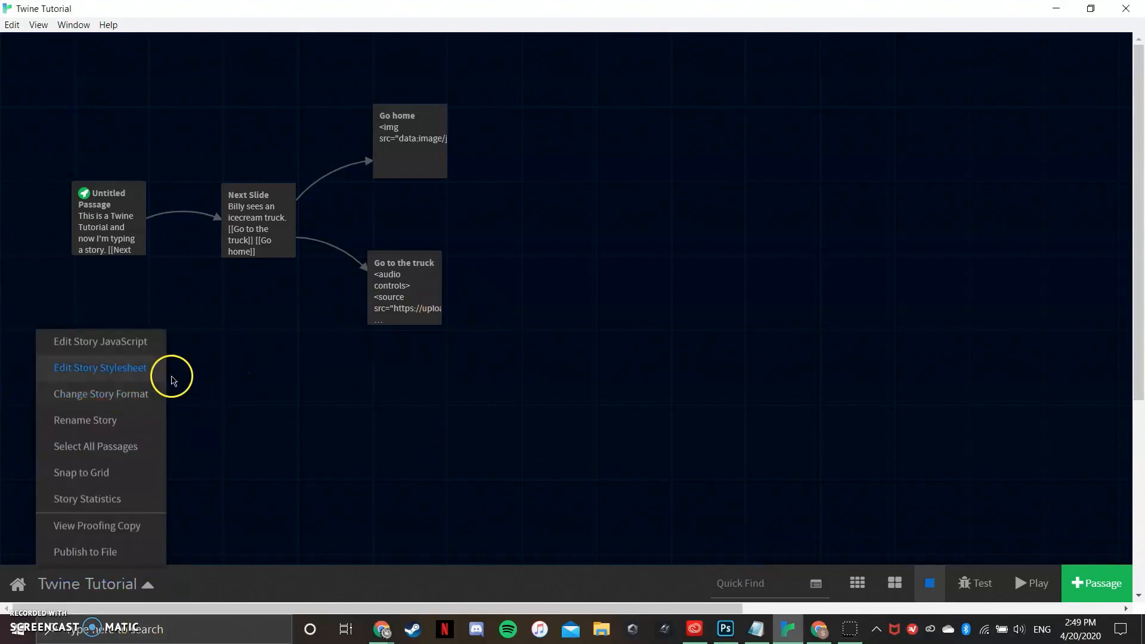
click(118, 377)
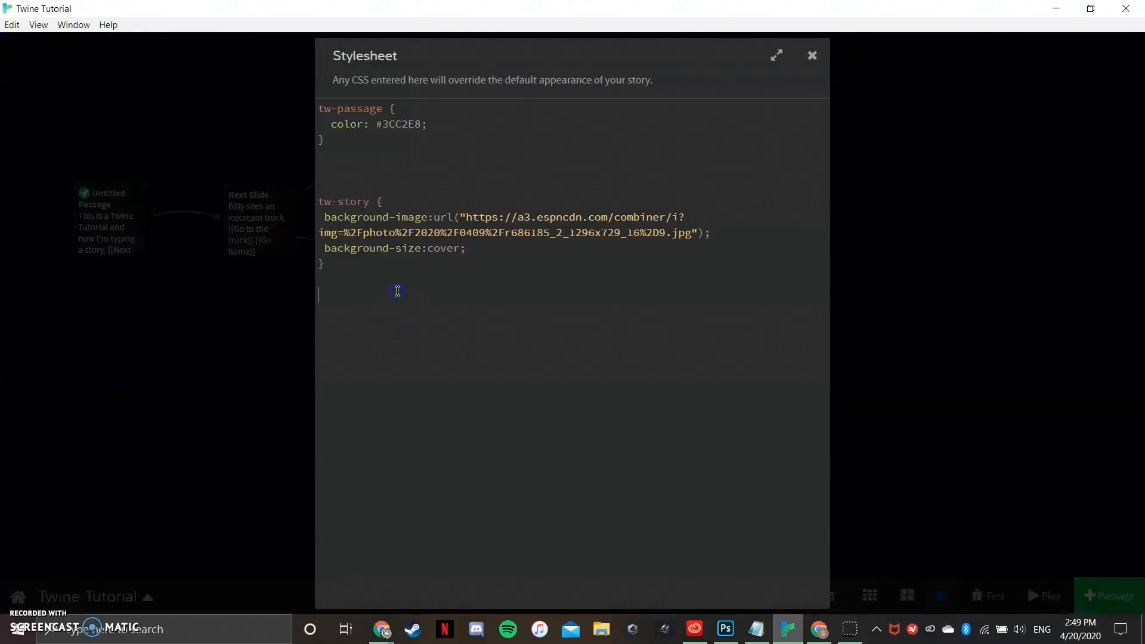
click(756, 628)
click(317, 388)
drag(316, 388, 196, 311)
key(ctrl+c)
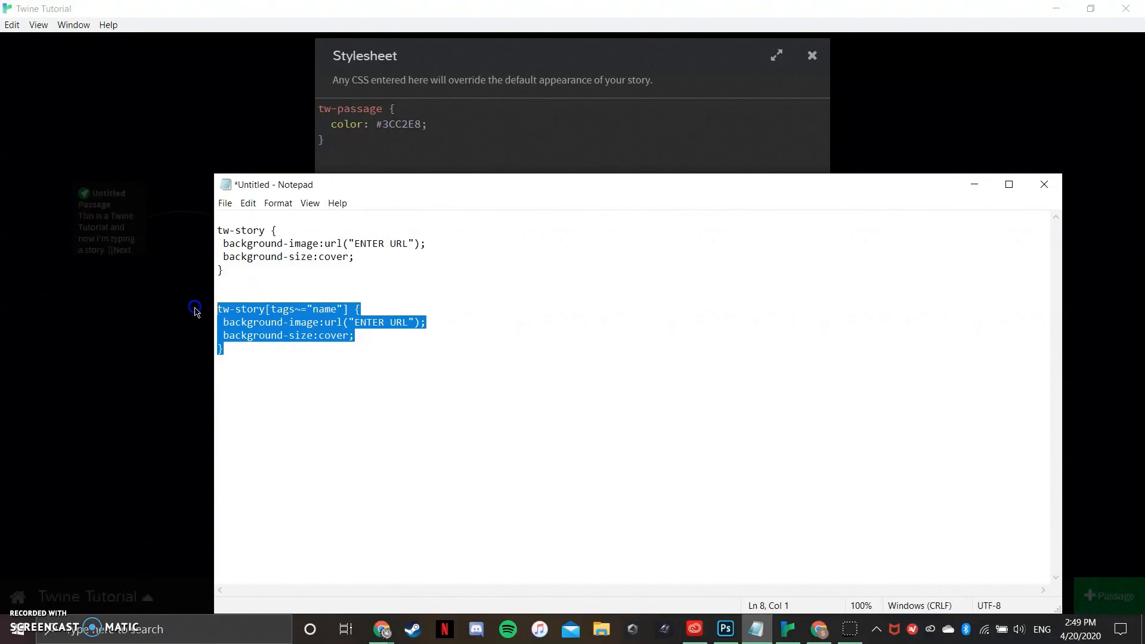
click(573, 158)
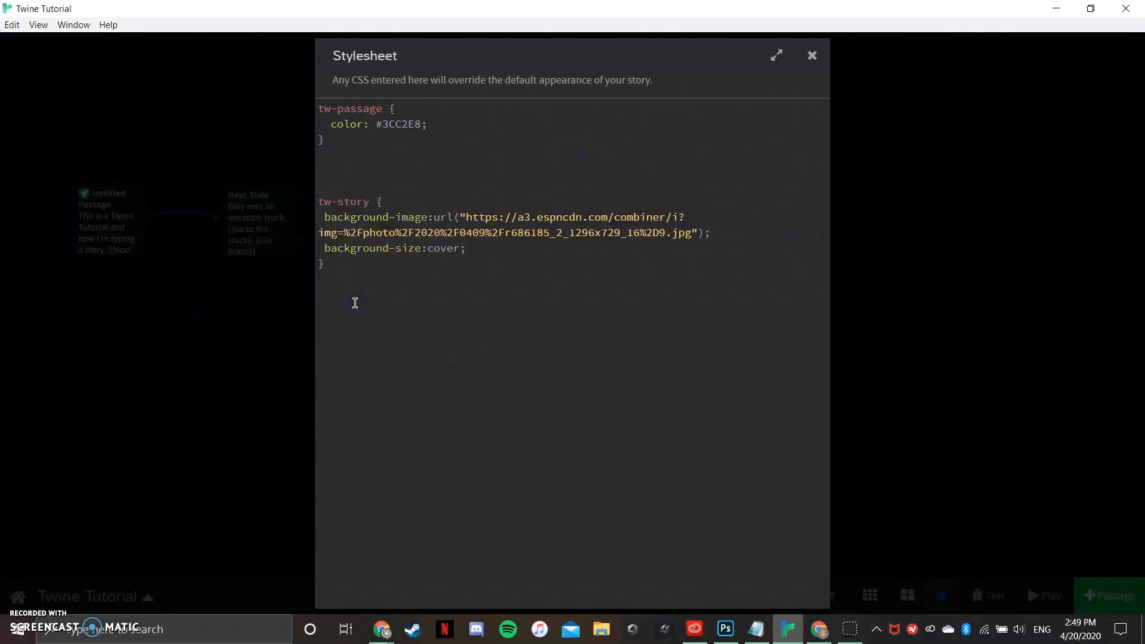
key(ctrl+v)
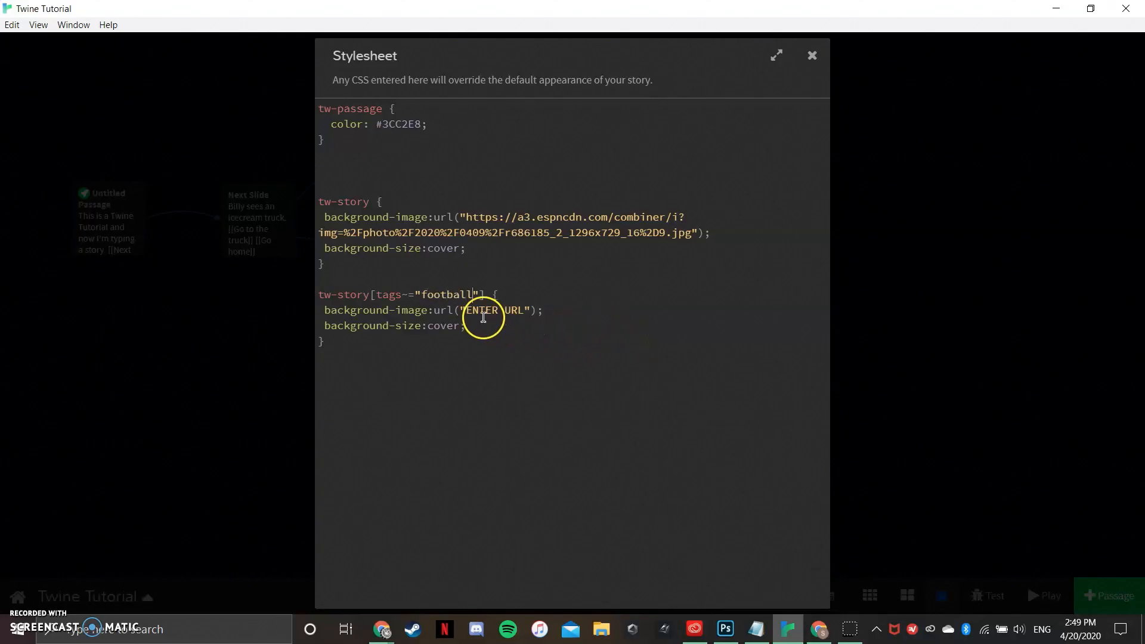
- Switch to Chrome and search Google Images for "football"
click(818, 627)
click(176, 37)
text(f)
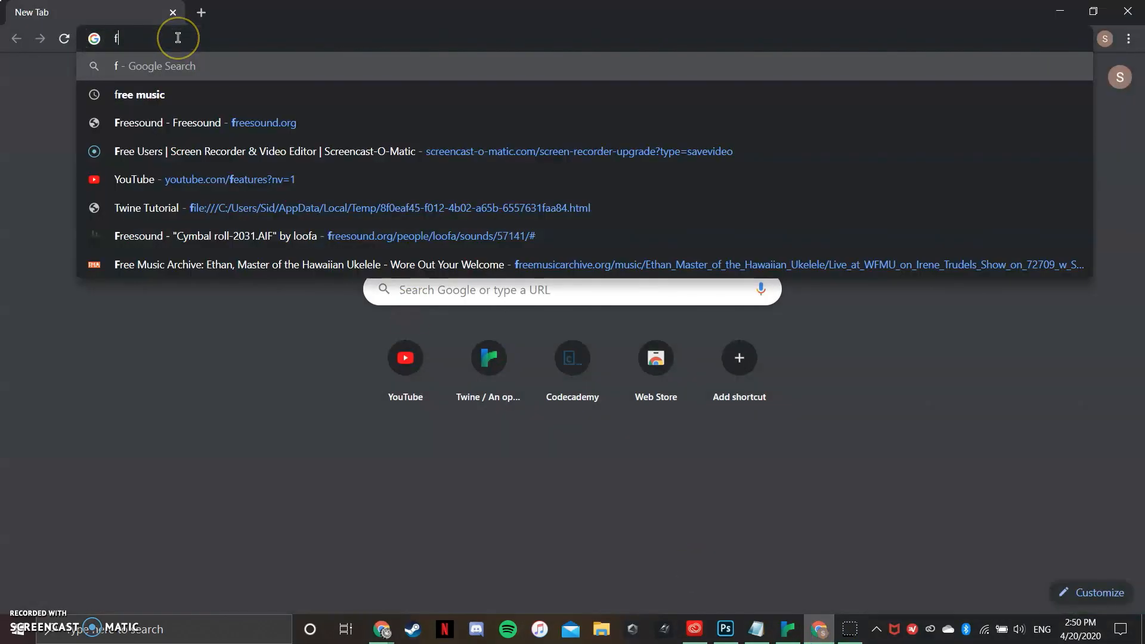
text(ootball)
key(Return)
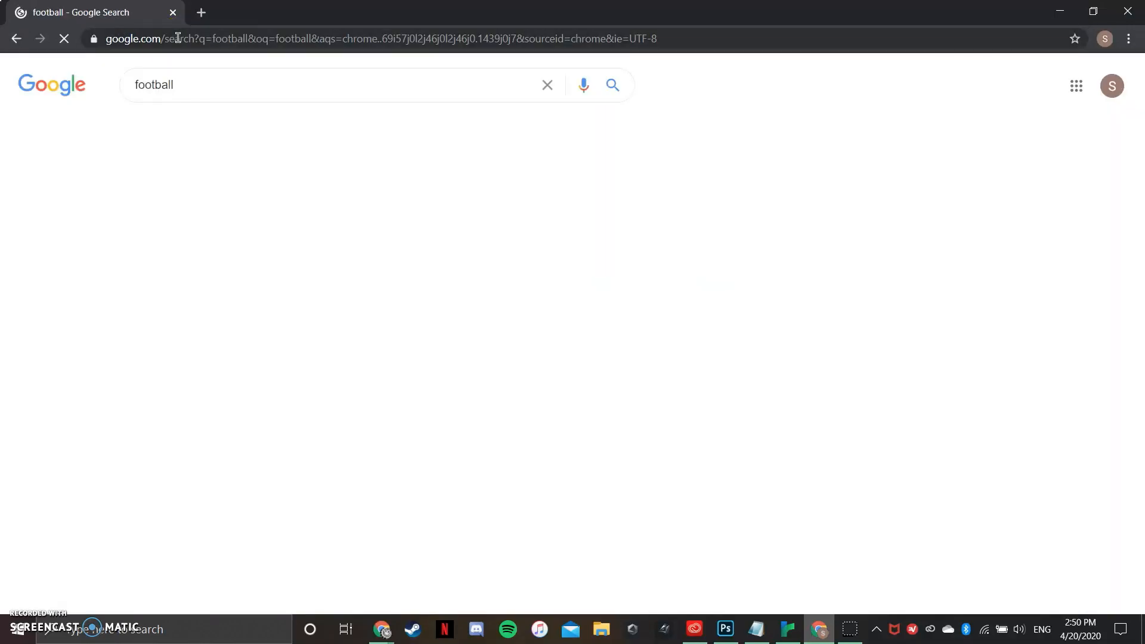
click(185, 131)
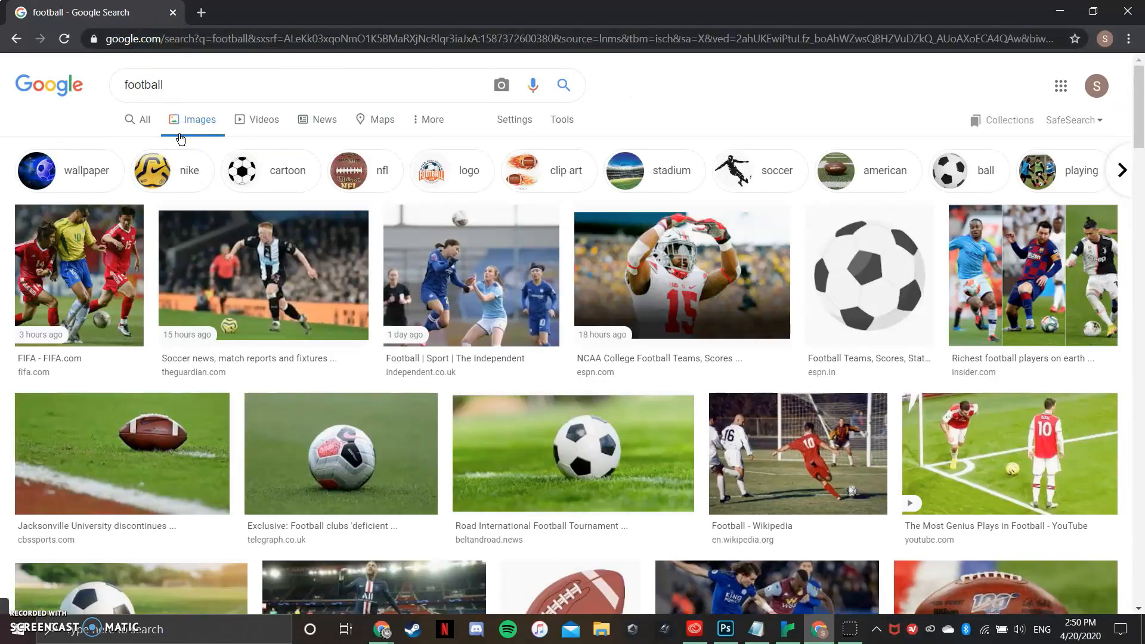
- Open the BBC photo of the footballers in blue and claret in its own tab and copy its web address
click(766, 588)
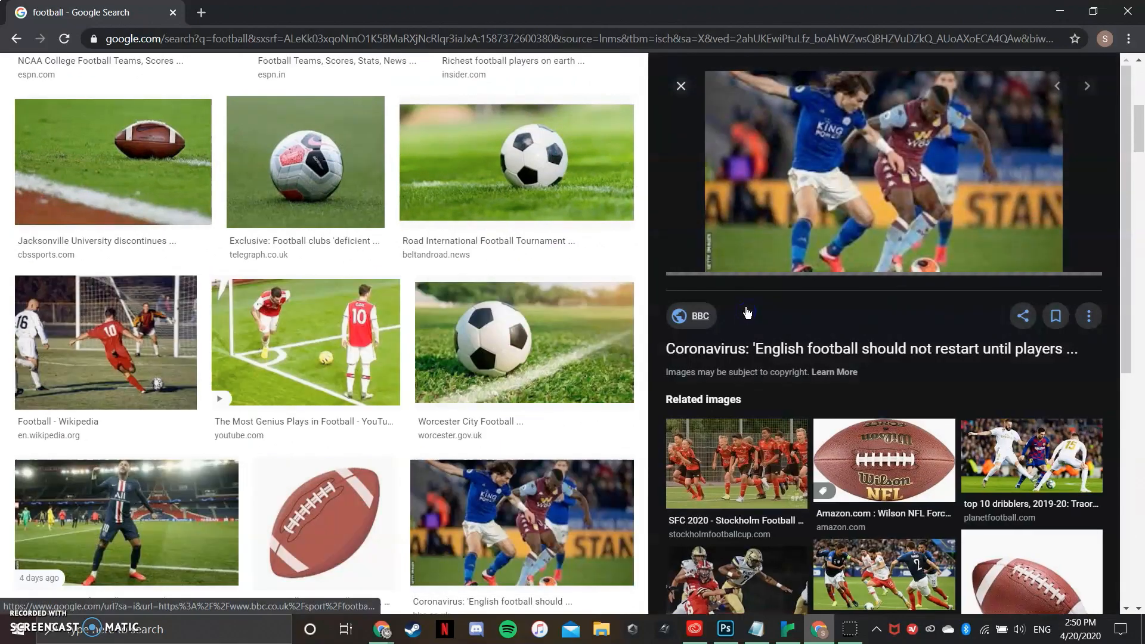
right_click(832, 207)
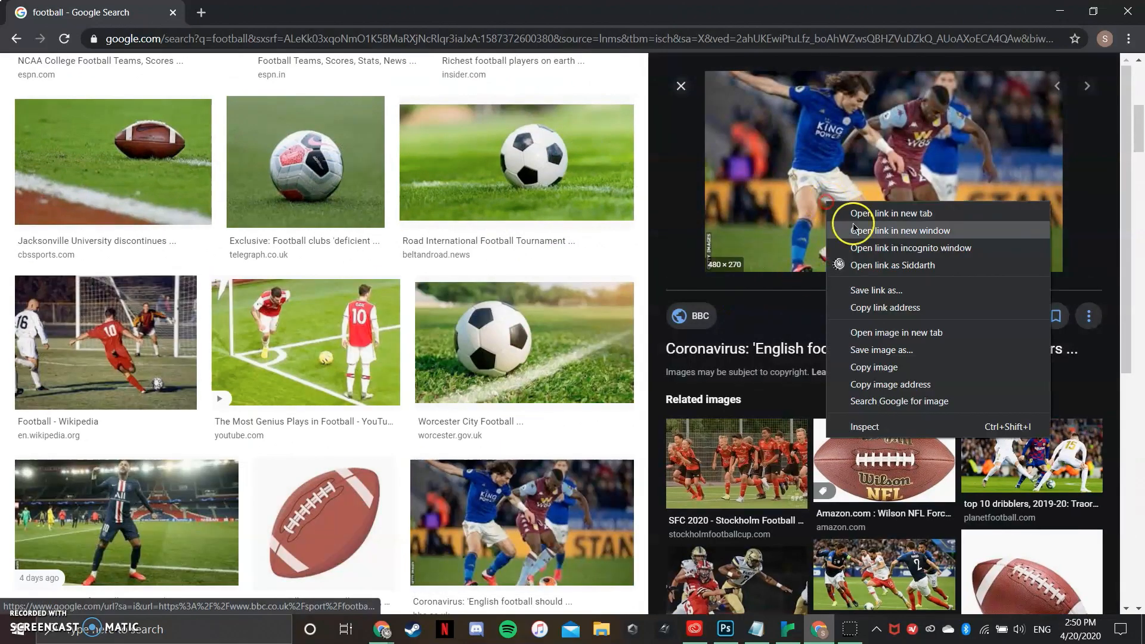
click(898, 328)
click(268, 11)
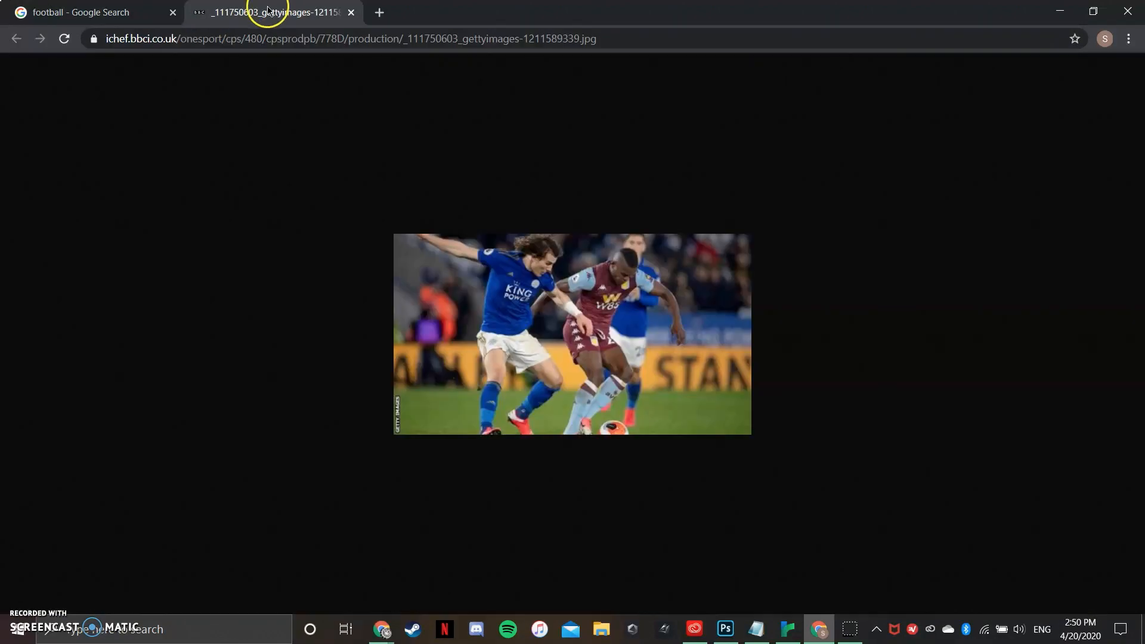
click(218, 39)
key(ctrl+c)
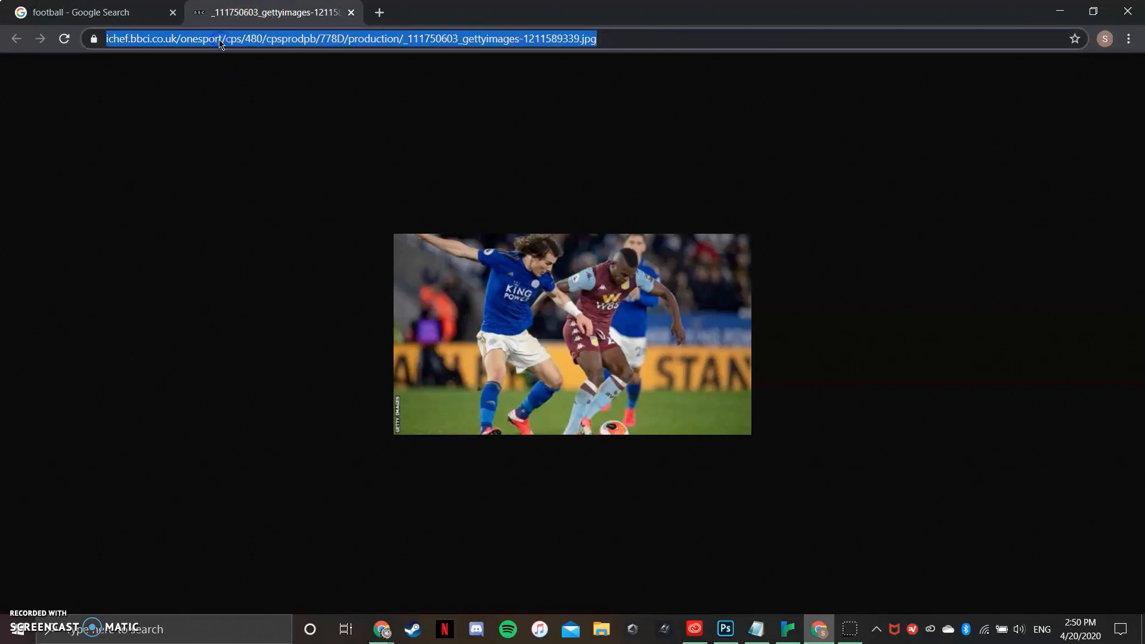
- Back in Twine, replace ENTER URL in the football tag rule with the copied BBC image address and close the stylesheet
click(790, 624)
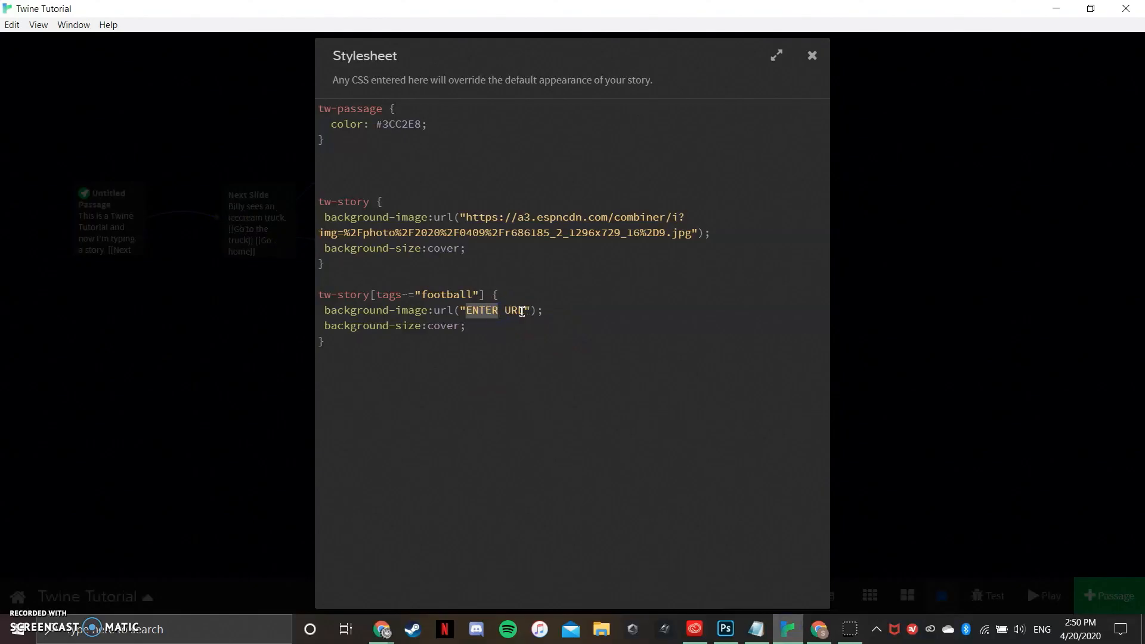
key(ctrl+v)
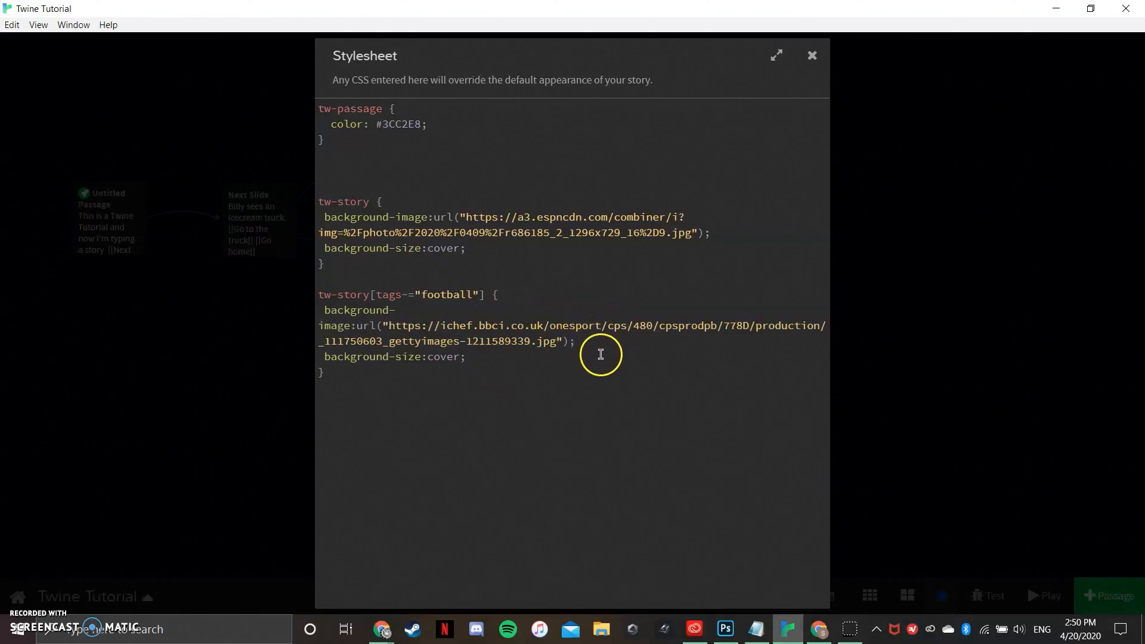
click(812, 56)
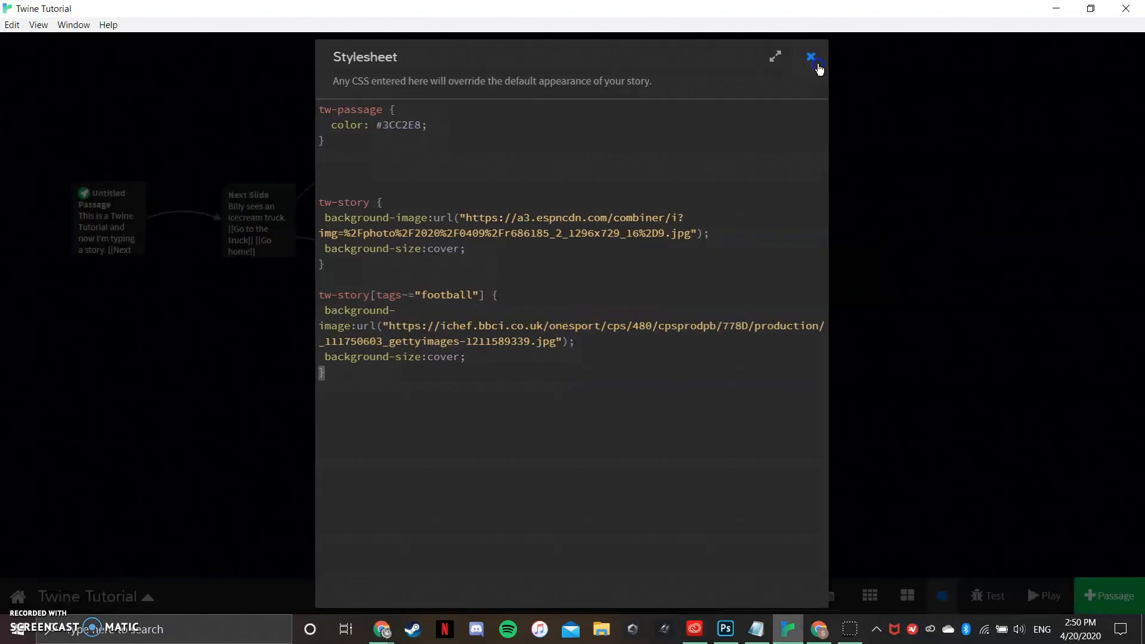
- Open Untitled Passage for editing and add the tag "football" to it
mouse_move(135, 225)
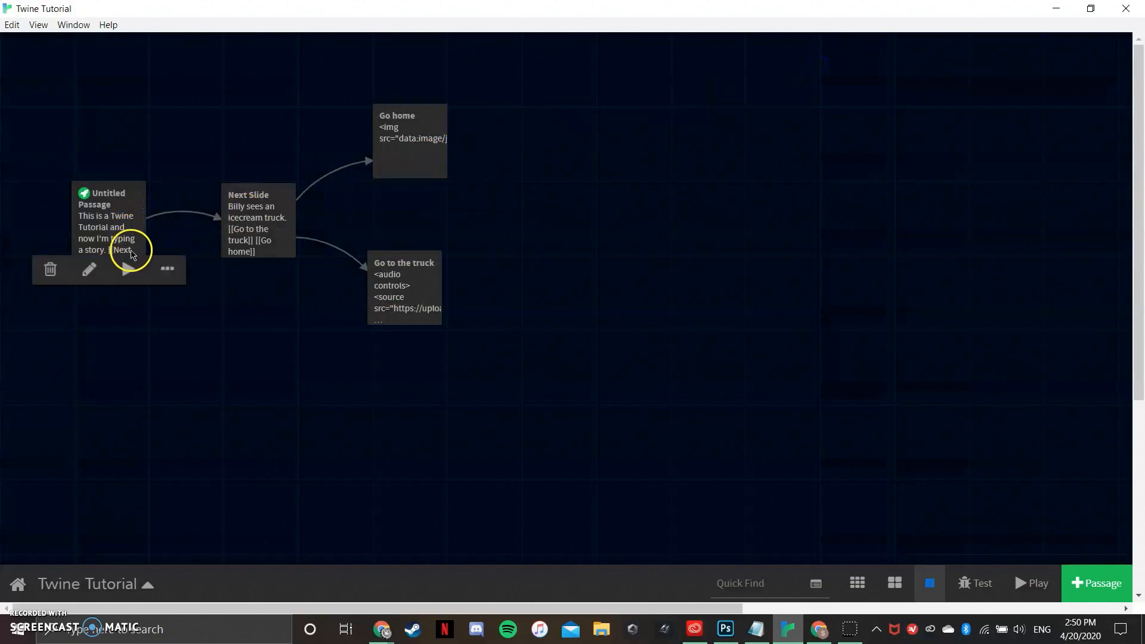
click(90, 269)
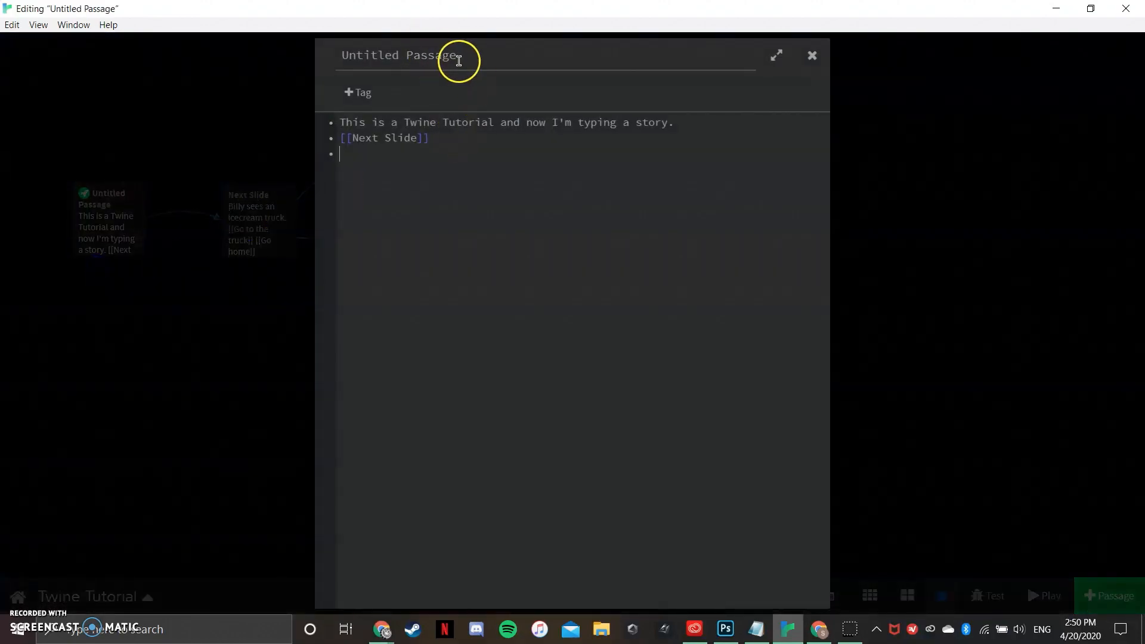
click(393, 93)
text(football)
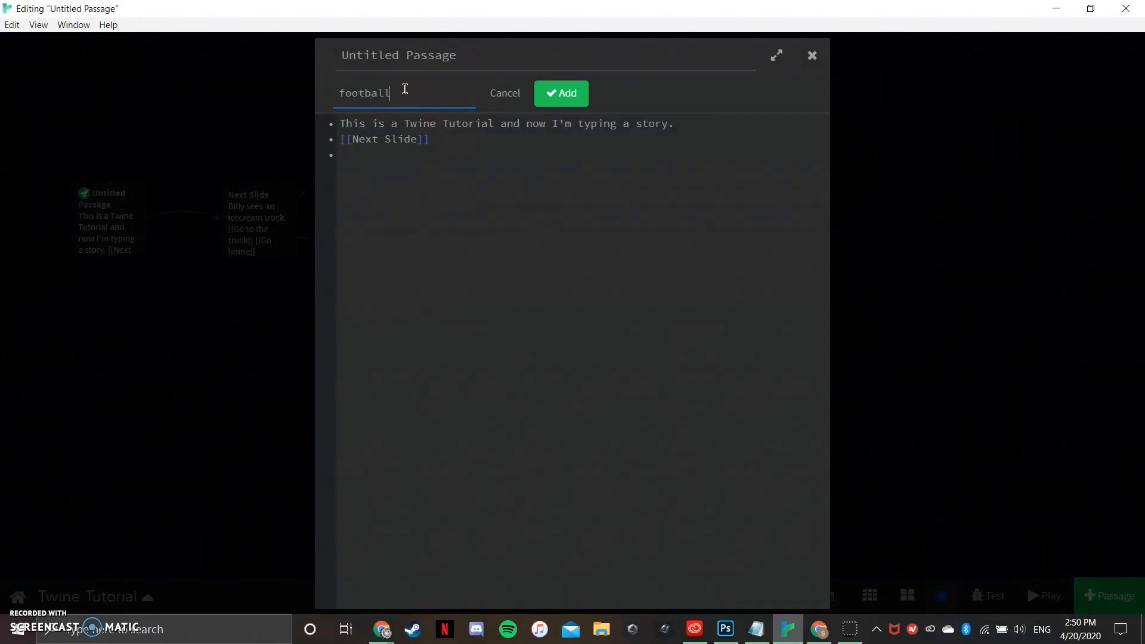
key(Return)
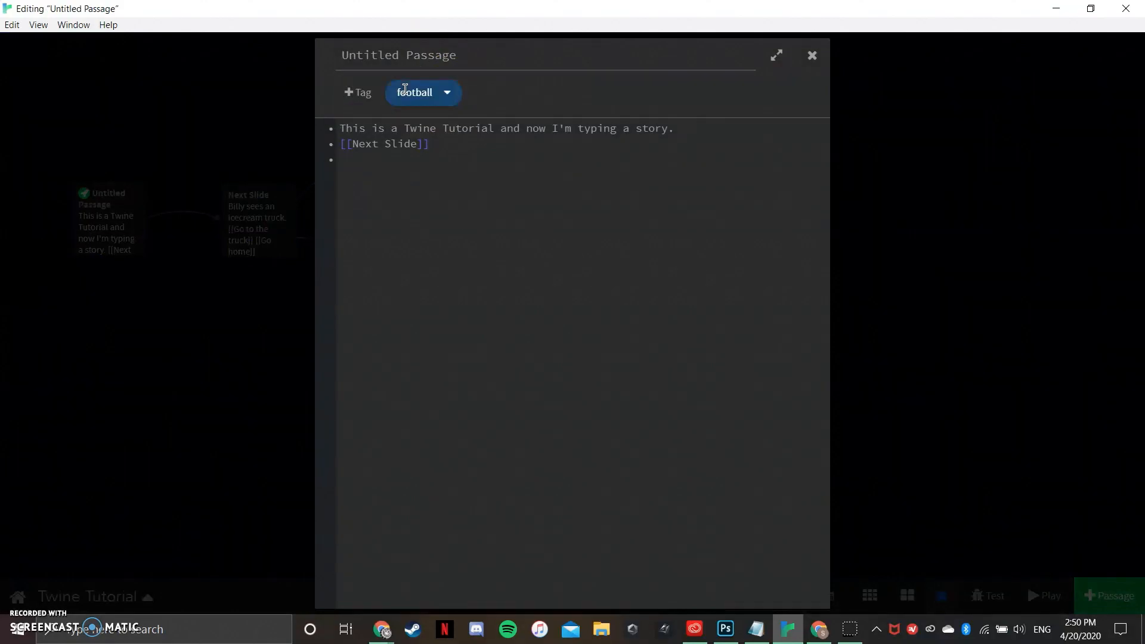
- Close the passage and test the story, following Next Slide and both of its branches, Go to the truck and Go home
click(812, 58)
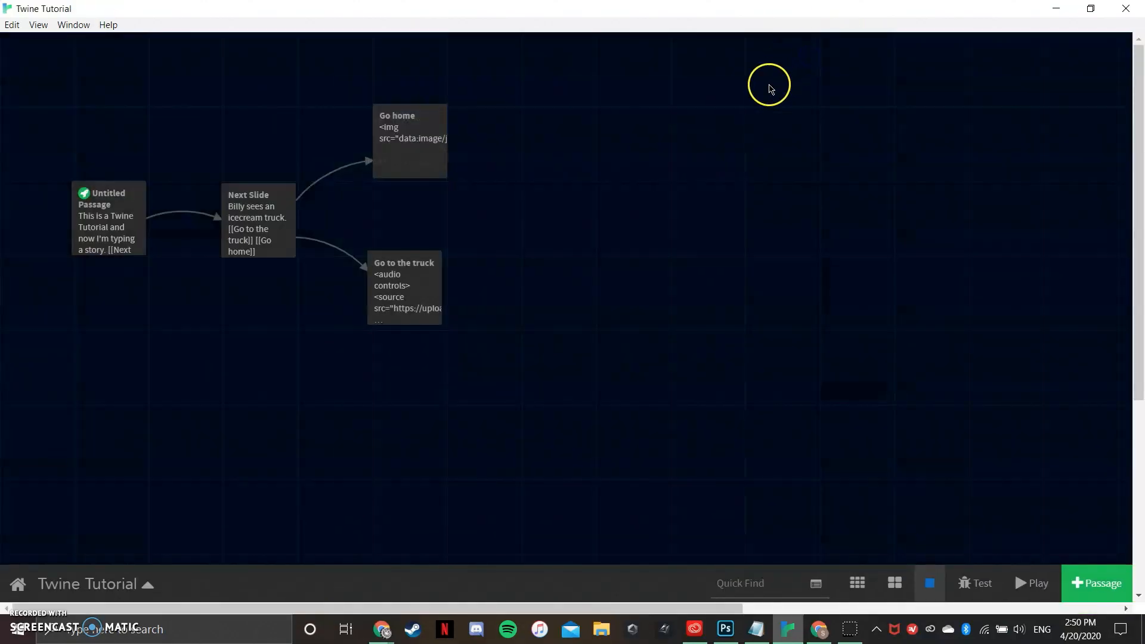
mouse_move(90, 244)
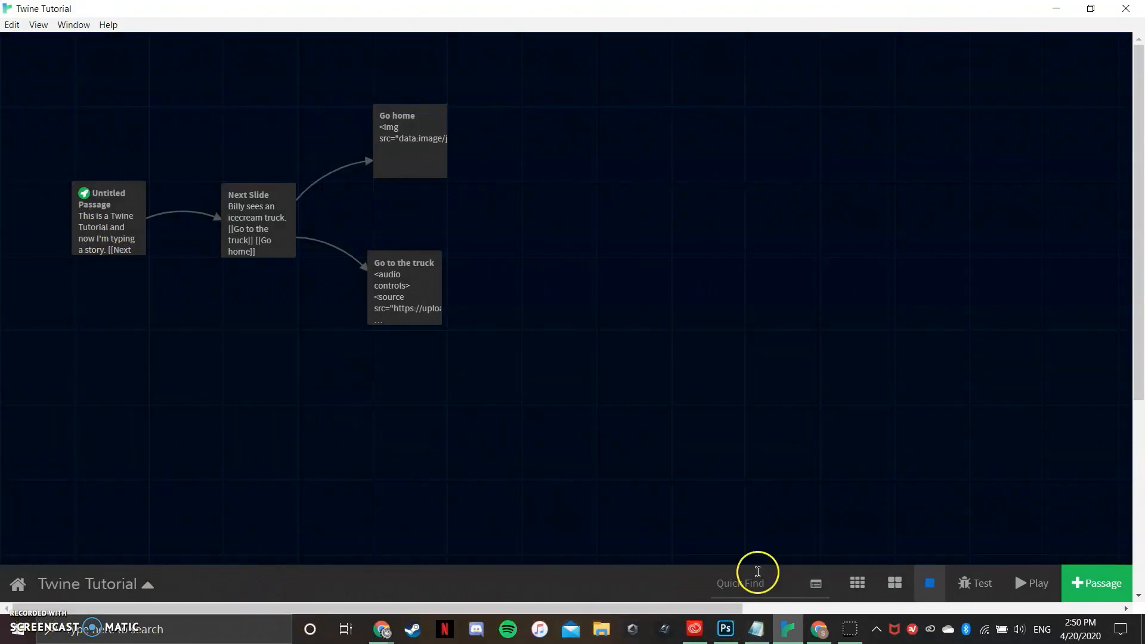
click(972, 595)
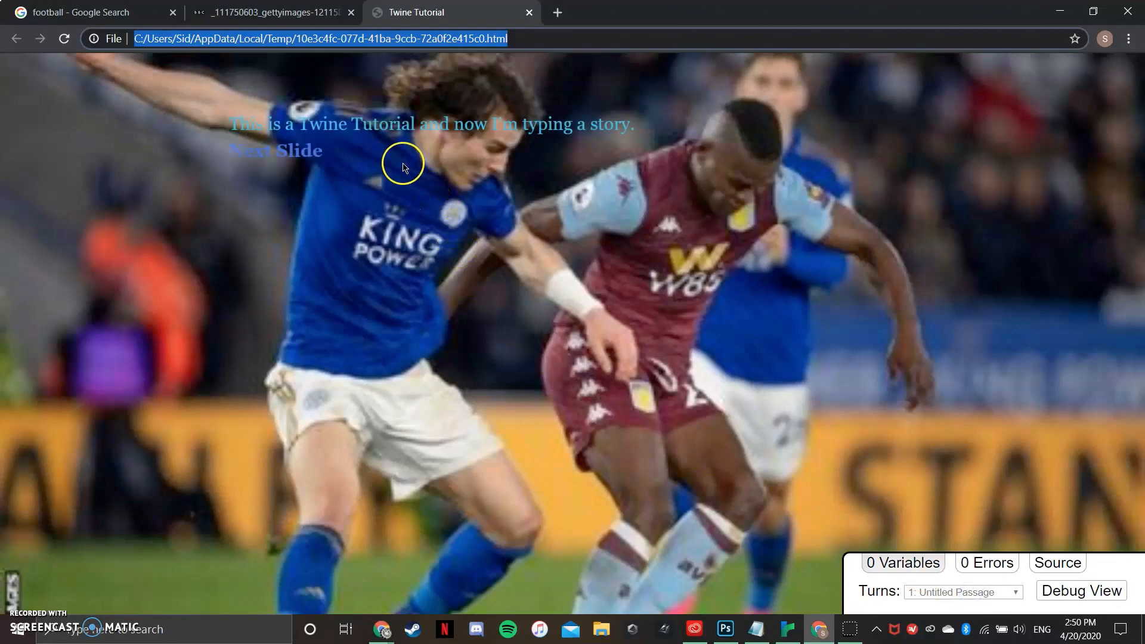
click(303, 152)
click(303, 152)
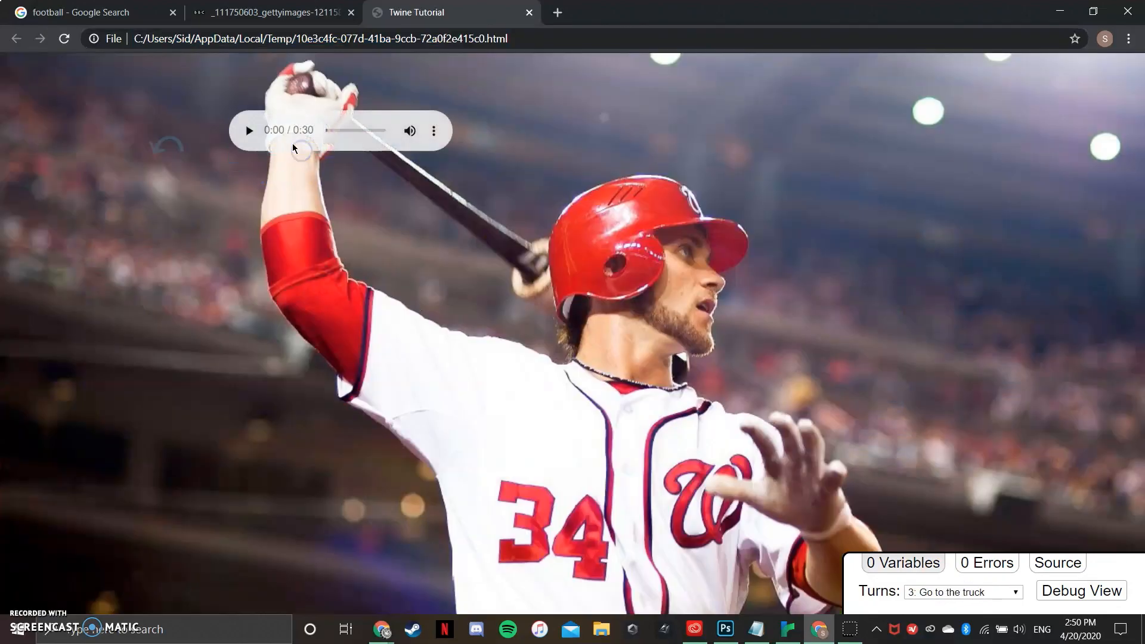
click(170, 146)
click(267, 177)
click(167, 146)
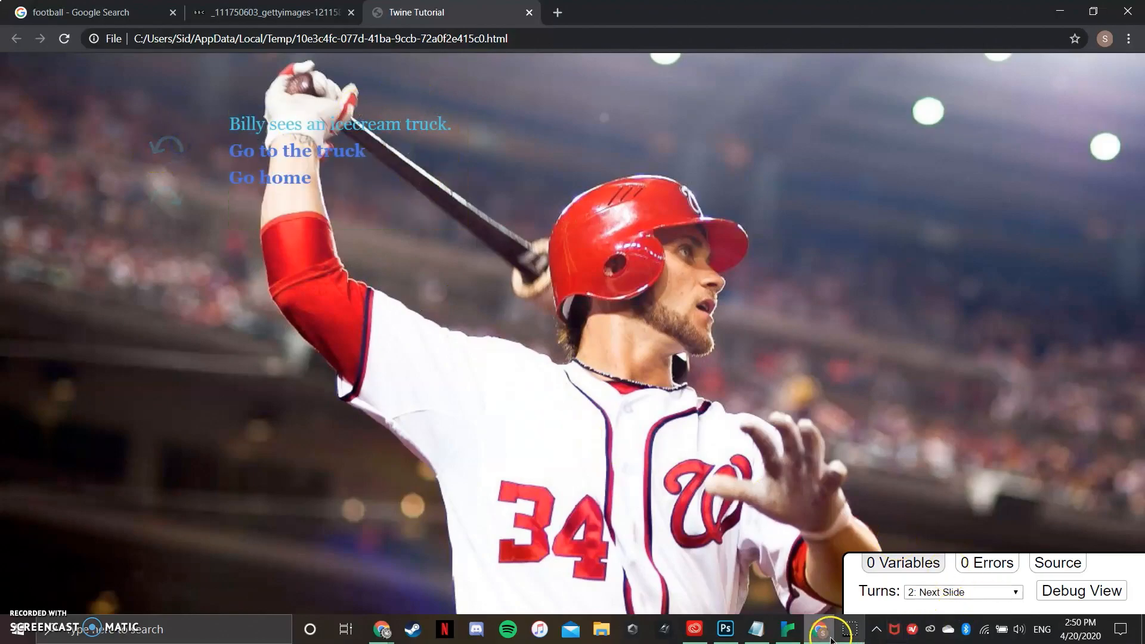
- Search Google Images for "basketball" in a new browser tab
click(561, 13)
text(basketball)
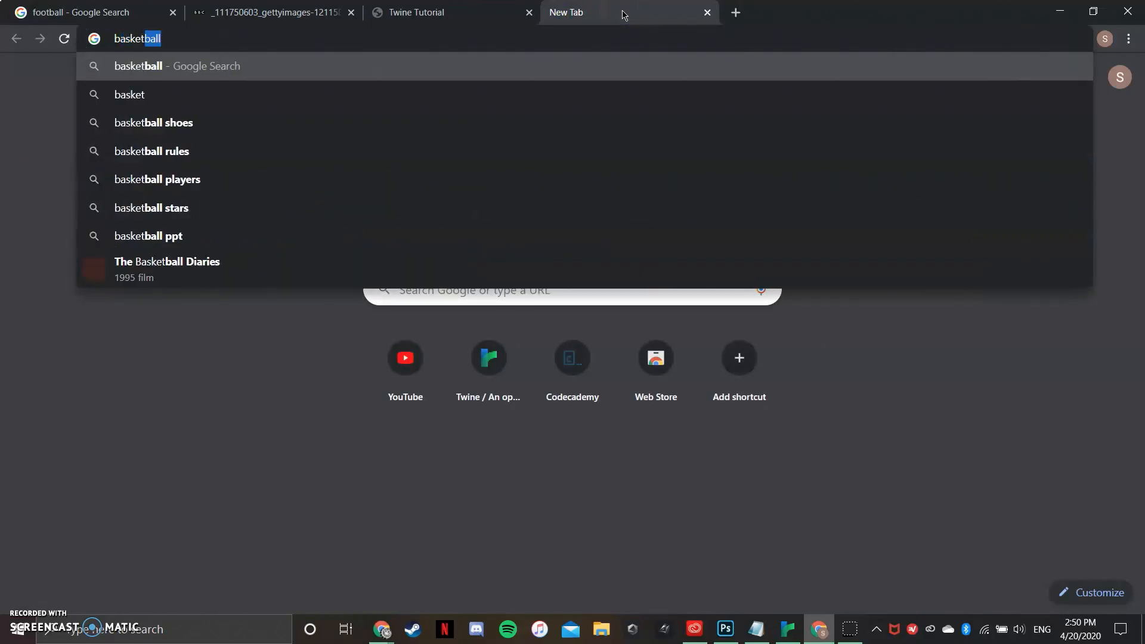
key(Return)
click(200, 125)
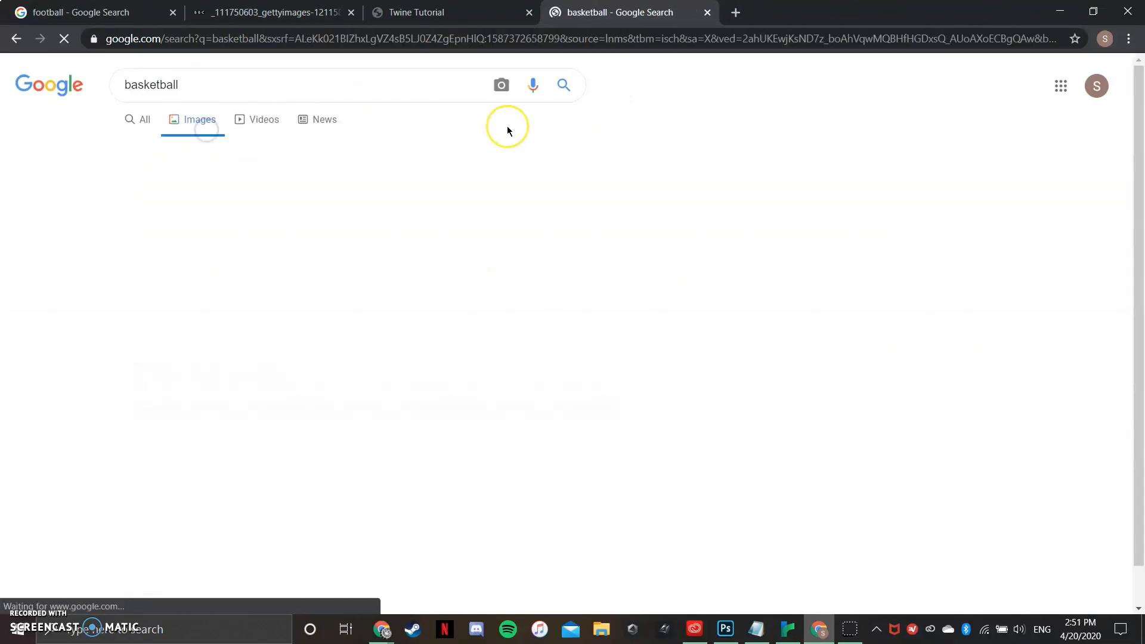
- Open the photo of the Dayton basketball player in its own tab and copy its web address
click(590, 233)
right_click(871, 210)
click(921, 339)
click(808, 11)
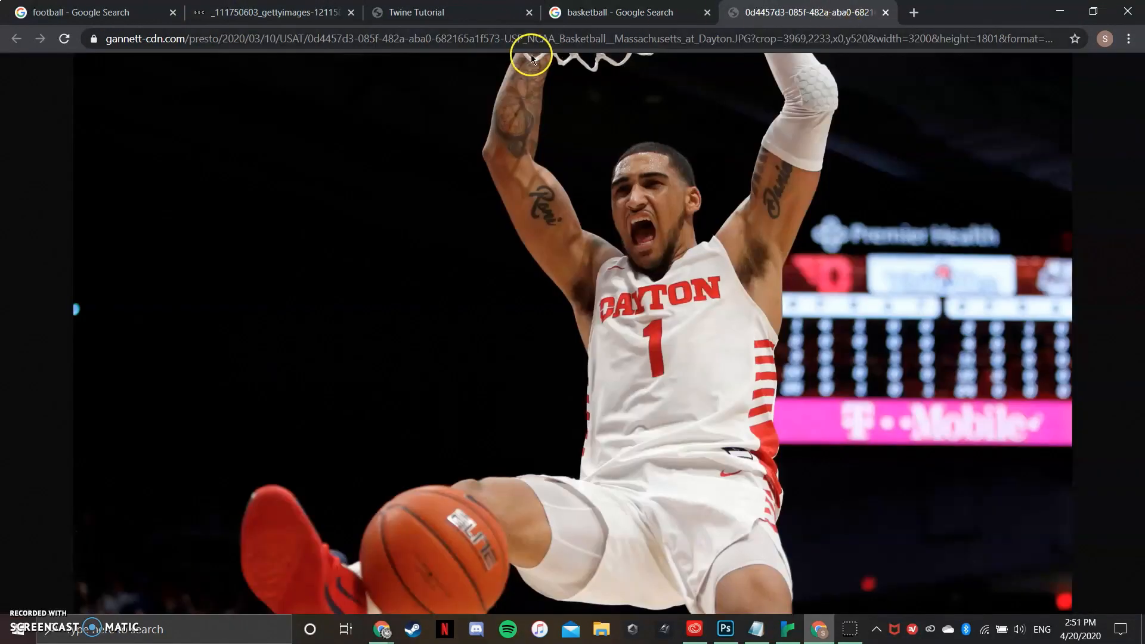
click(502, 45)
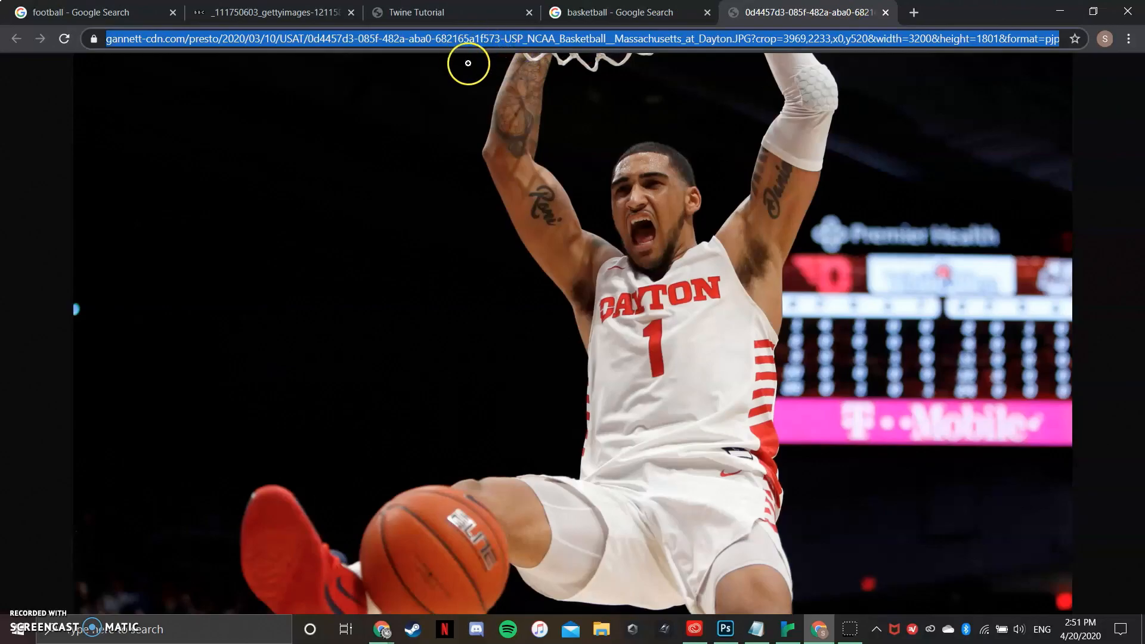
- In Twine's stylesheet, paste the image address below the football rule, and add a Notepad-copied tag background rule for "basketball"
click(788, 629)
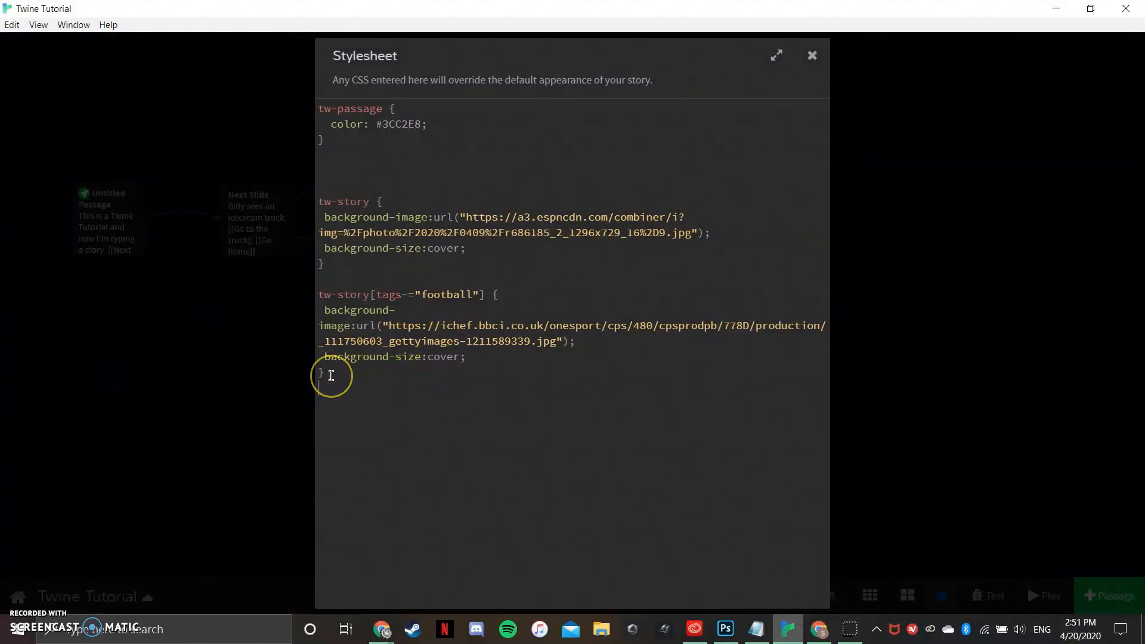
text(https://www.gannett-cdn.com/presto/2020/03/10/USAT/0d4457d3-085f-482a-aba0-682165a1f573-USP_NCAA_Basketball__Massachusetts_at_Dayton.JPG?crop=3969,2233,x0,y520&width=3200&height=1801&format=pjpg&auto=webp)
click(822, 628)
click(756, 629)
drag(281, 365, 217, 309)
key(ctrl+c)
click(788, 628)
click(351, 461)
key(ctrl+v)
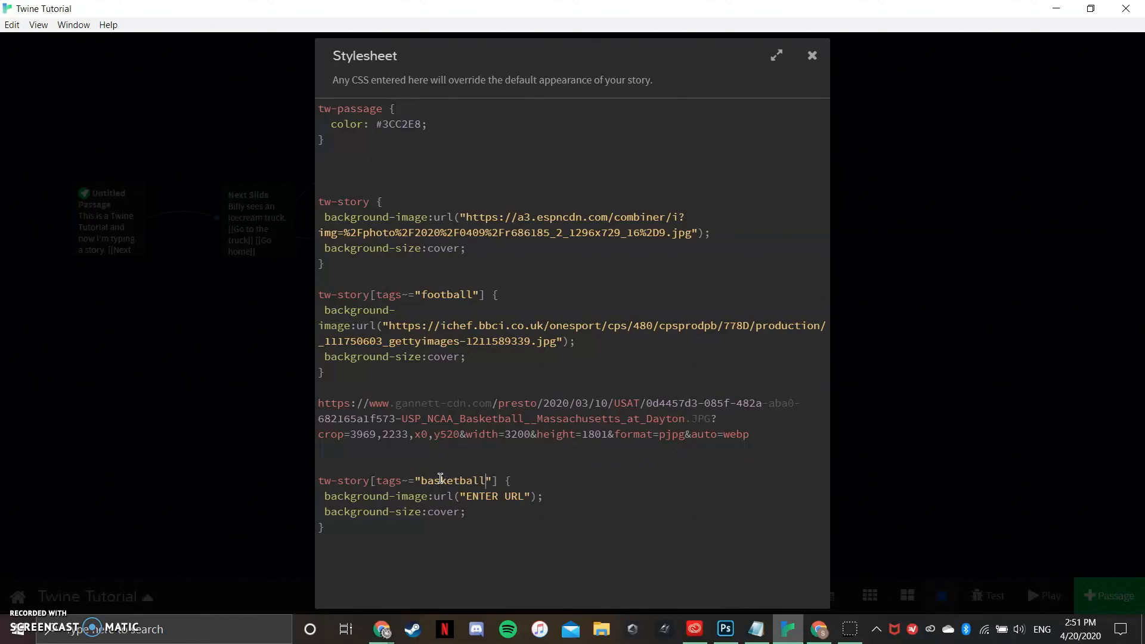
- Replace ENTER URL in the basketball rule with the gannett-cdn image address, delete the loose copy of the address and close the stylesheet
drag(321, 400, 780, 424)
key(ctrl+c)
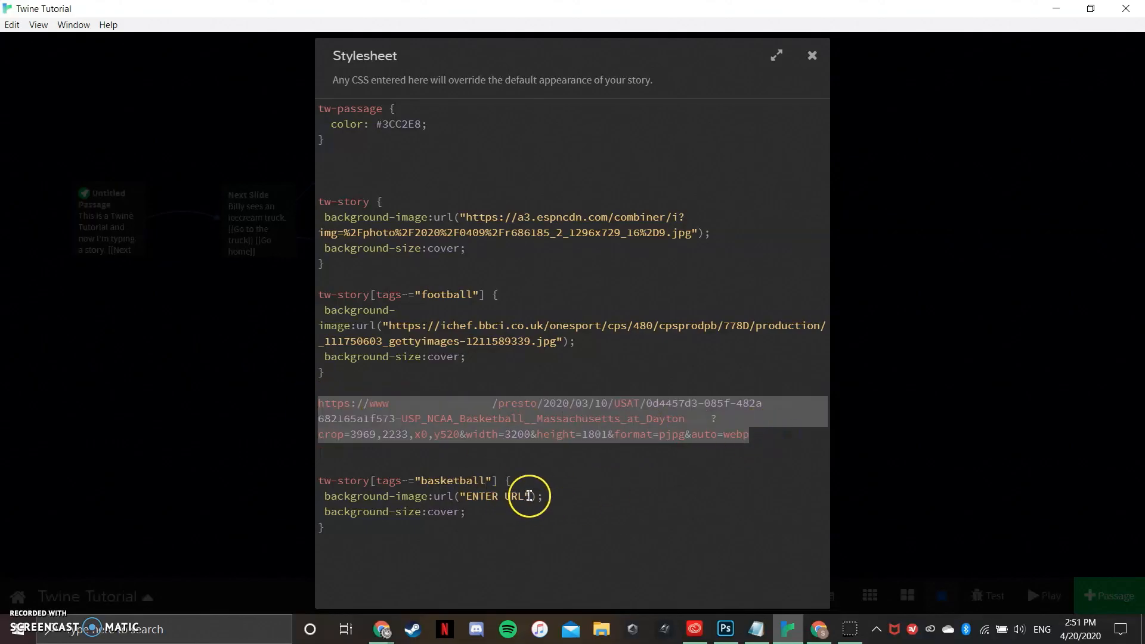
drag(529, 496, 500, 494)
key(ctrl+v)
drag(750, 434, 235, 402)
key(BackSpace)
click(812, 54)
- Open the Go home passage, add the tag "basketball" to it and close the passage
mouse_move(421, 184)
click(391, 193)
click(365, 92)
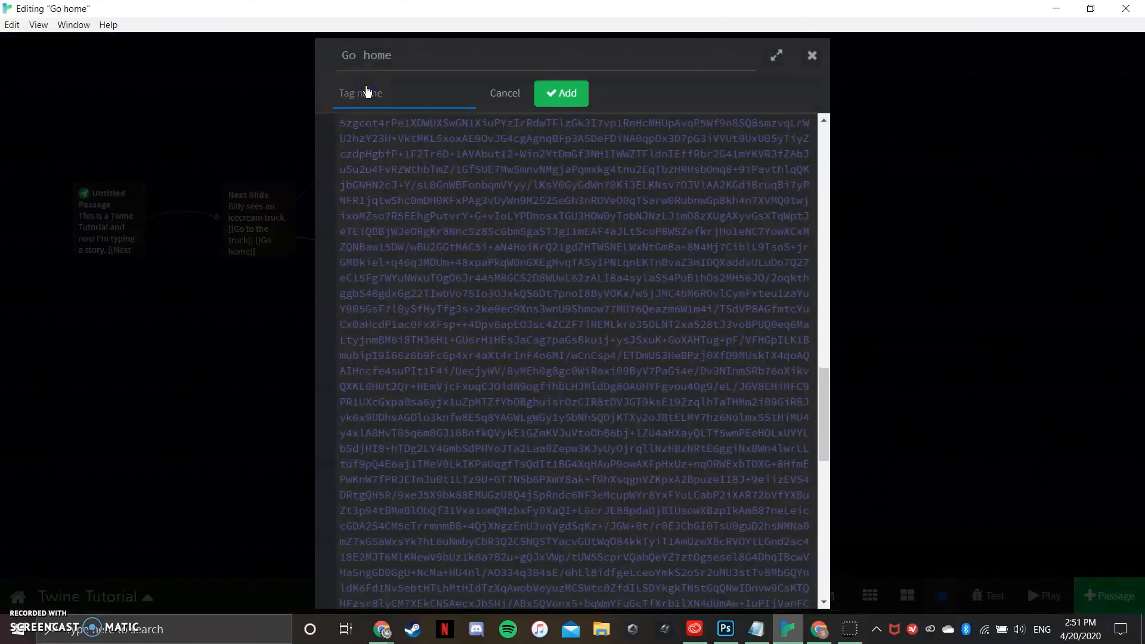
text(basketball)
key(Return)
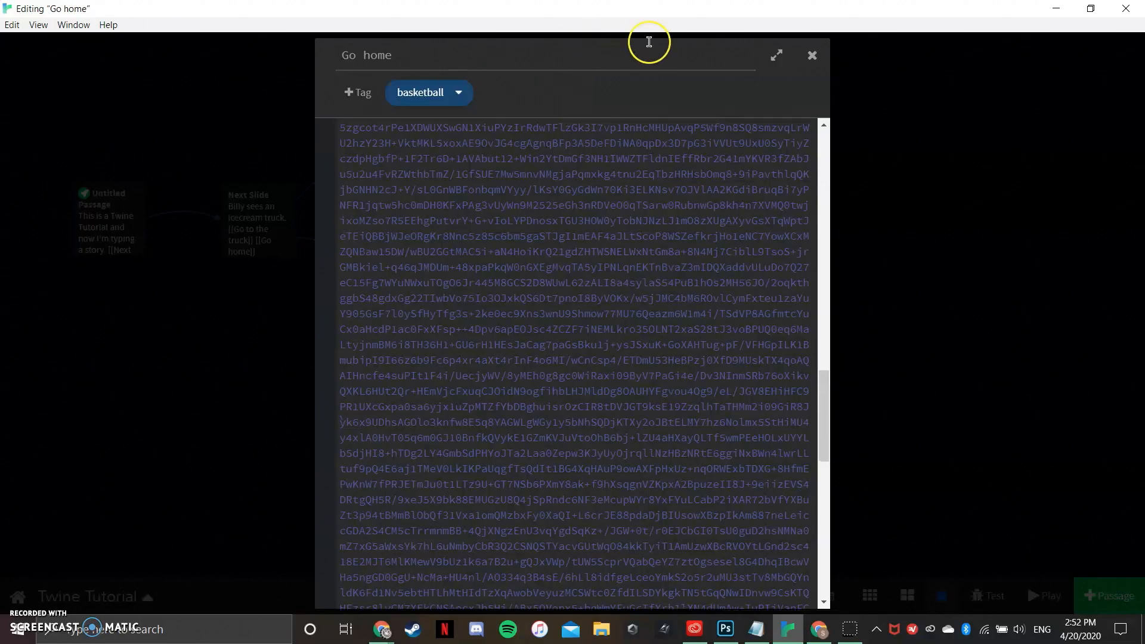
click(812, 55)
- Test the story and follow Next Slide to the Go home passage to check its background
click(988, 595)
click(303, 149)
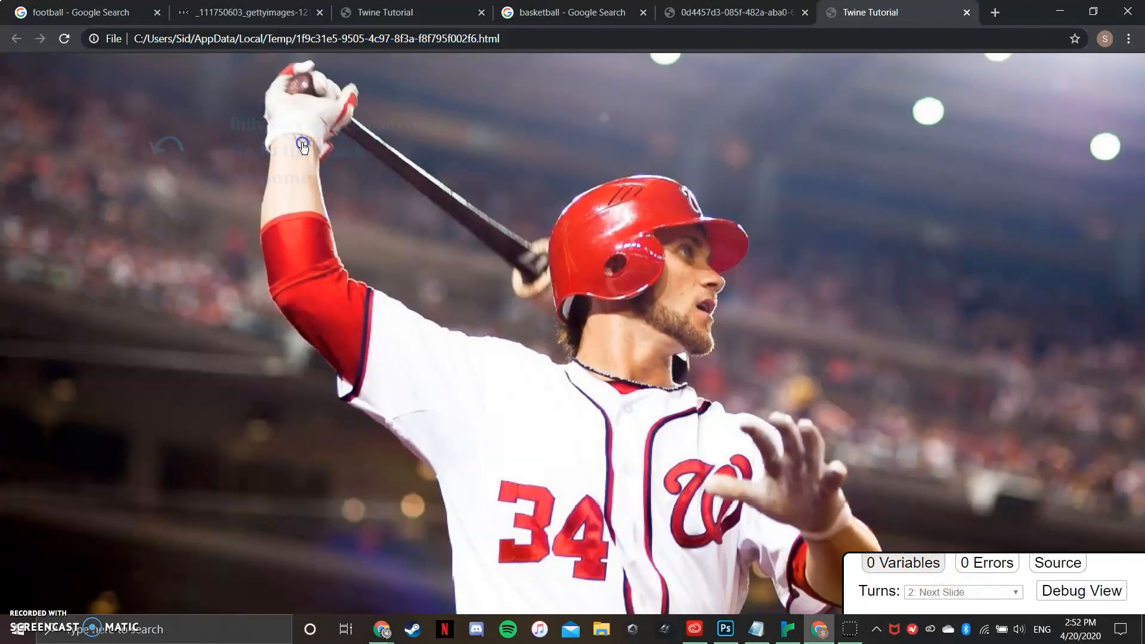
click(290, 178)
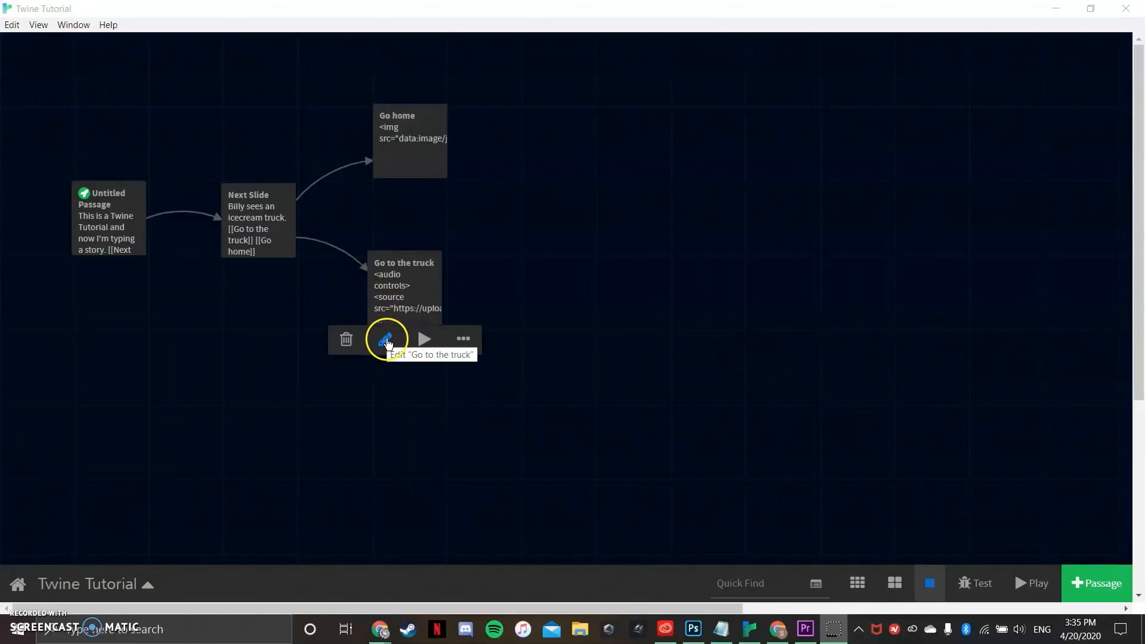
- Open the Go to the truck passage for editing, and copy the W3Schools HTML video example code into Notepad
click(386, 340)
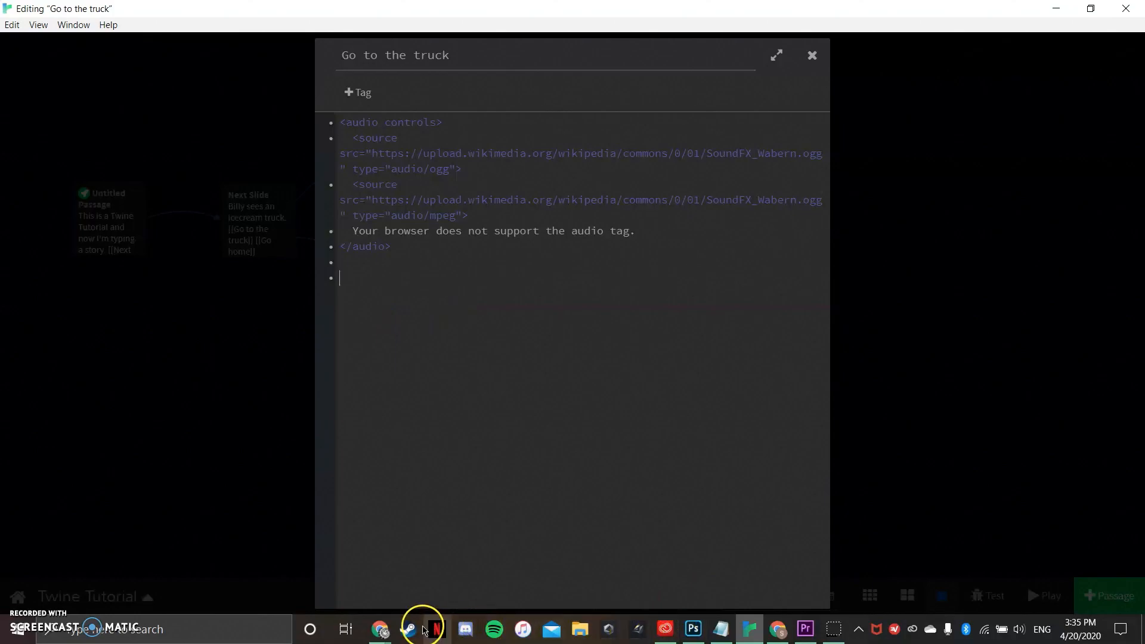
click(785, 632)
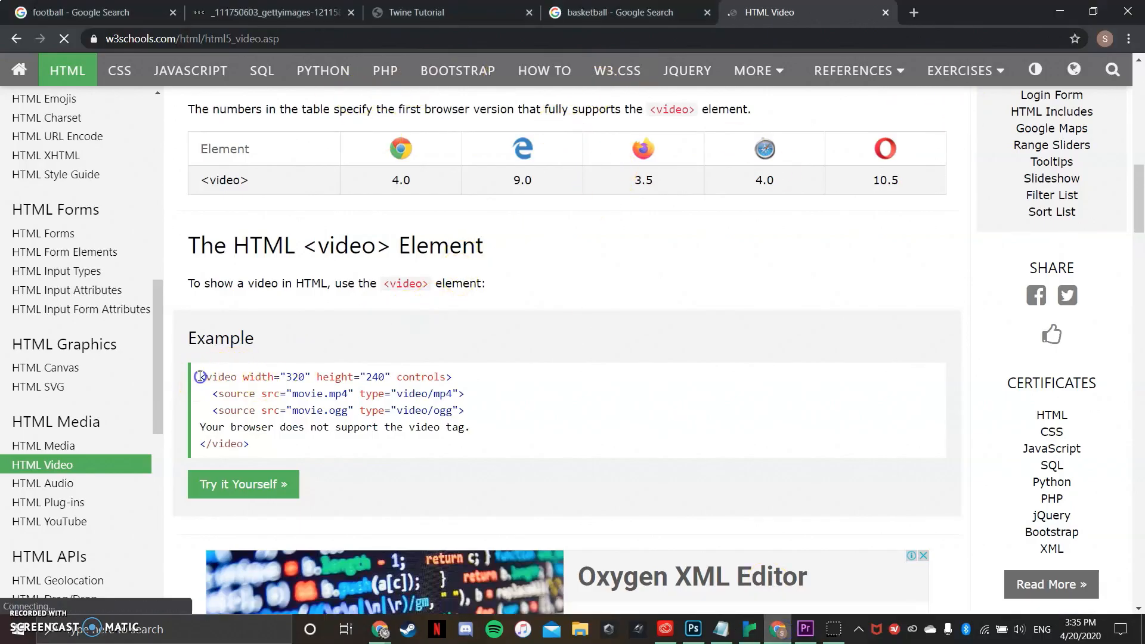
drag(200, 377, 404, 440)
key(ctrl+c)
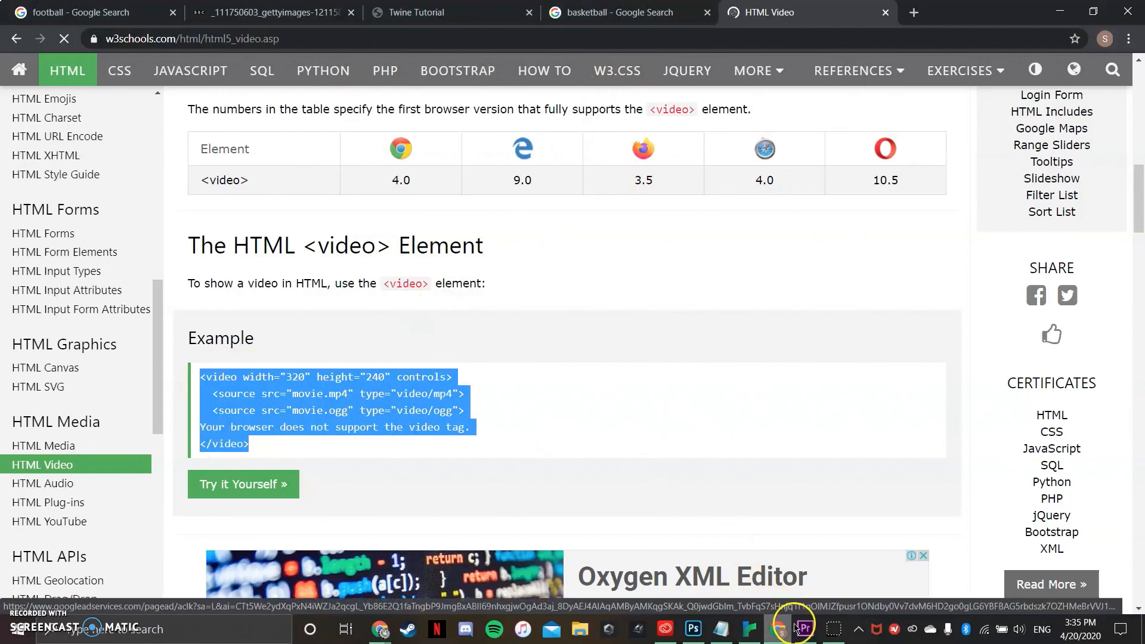
click(721, 629)
key(ctrl+v)
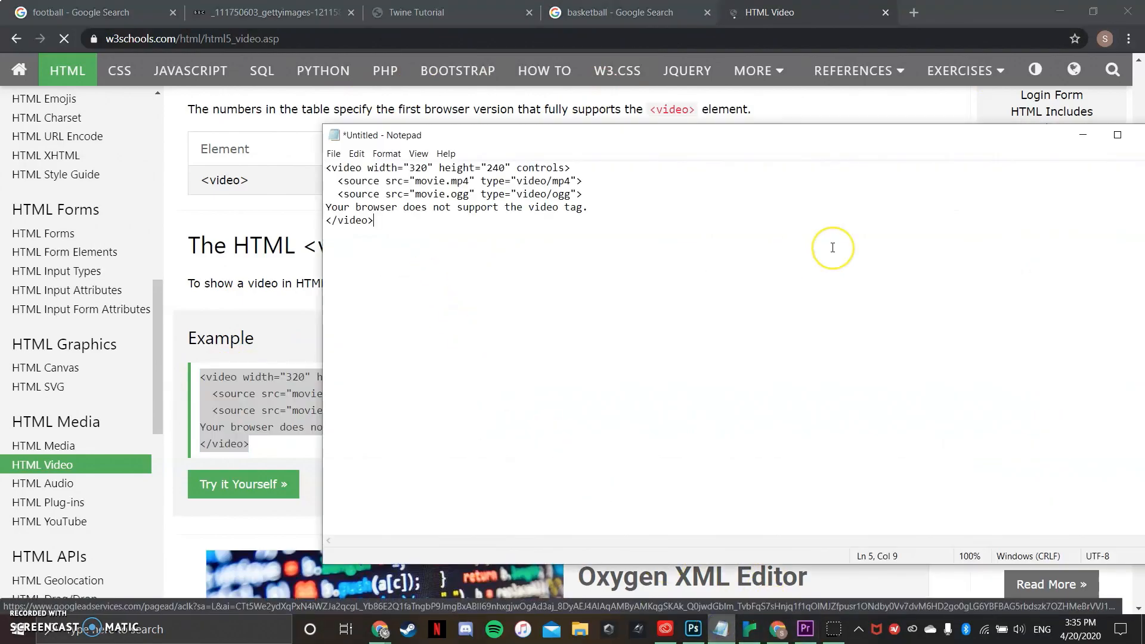
- Return to Chrome, search Google for "baseball" in a new tab and open the MLB.com site
click(656, 111)
click(915, 13)
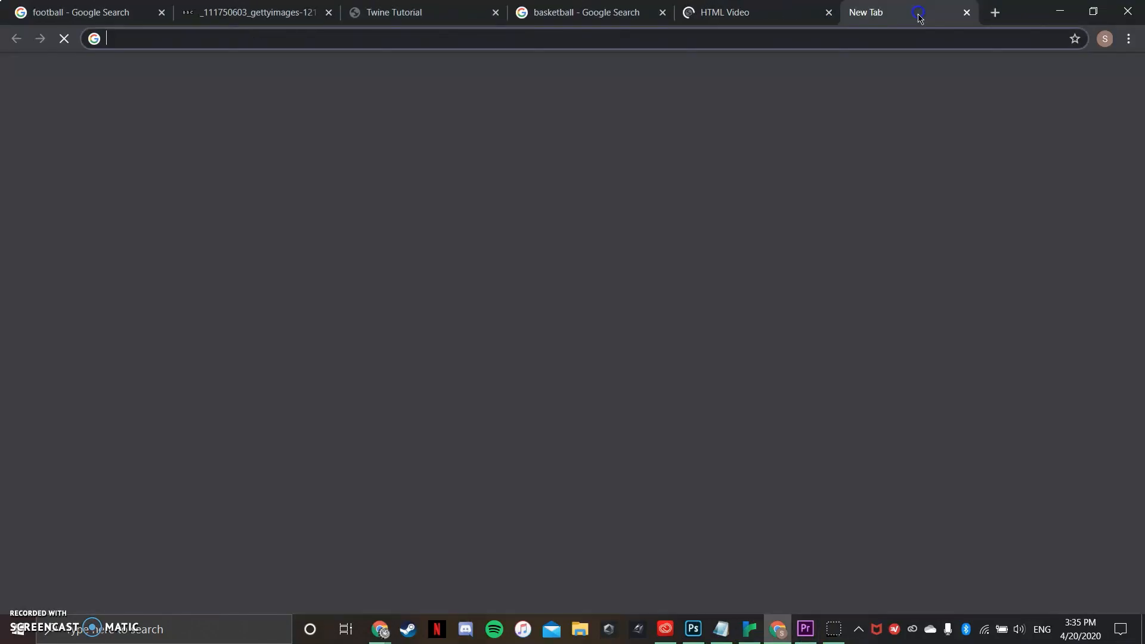
text(bas)
key(Return)
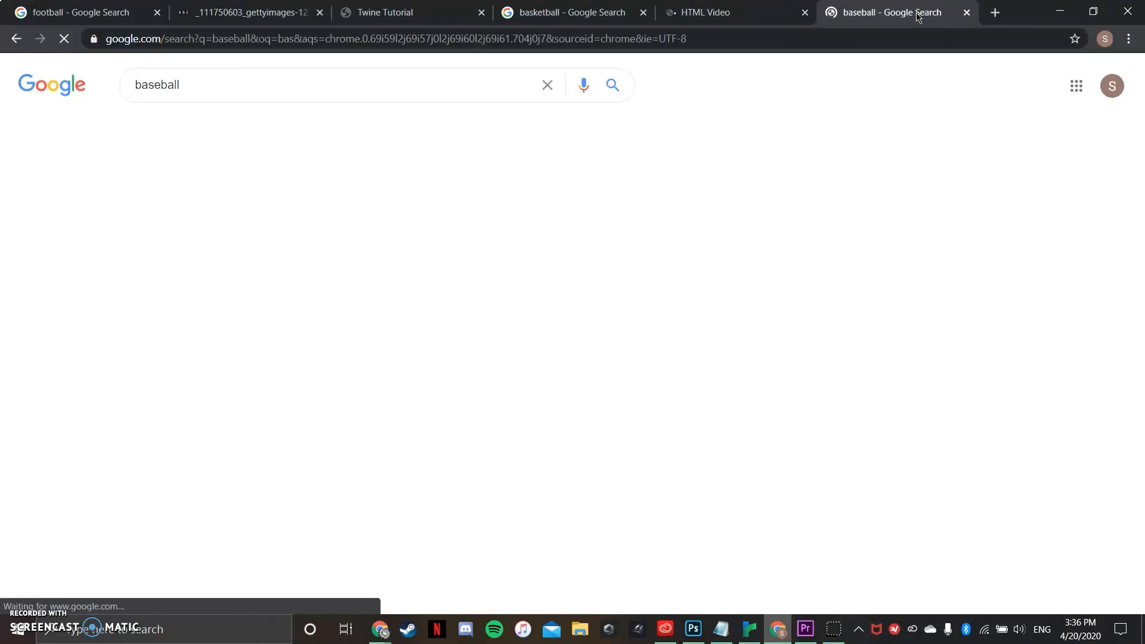
scroll(367, 164, down, 5)
scroll(310, 203, down, 3)
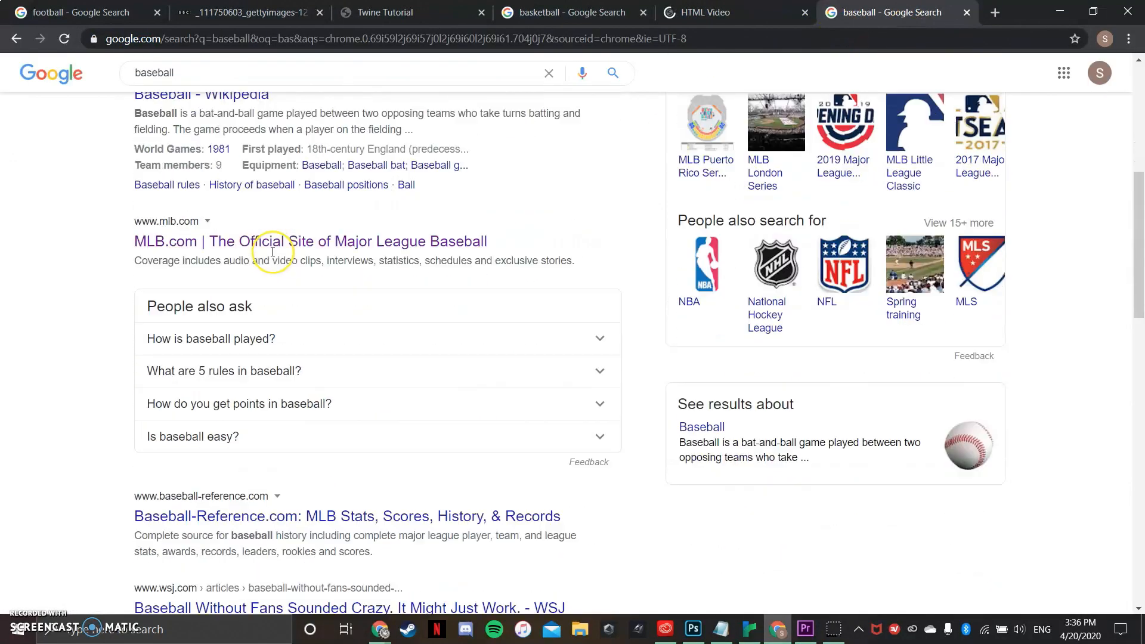
click(257, 202)
- Find the "Best of Players League: 4/19" video on MLB.com and inspect its page element
scroll(621, 173, down, 8)
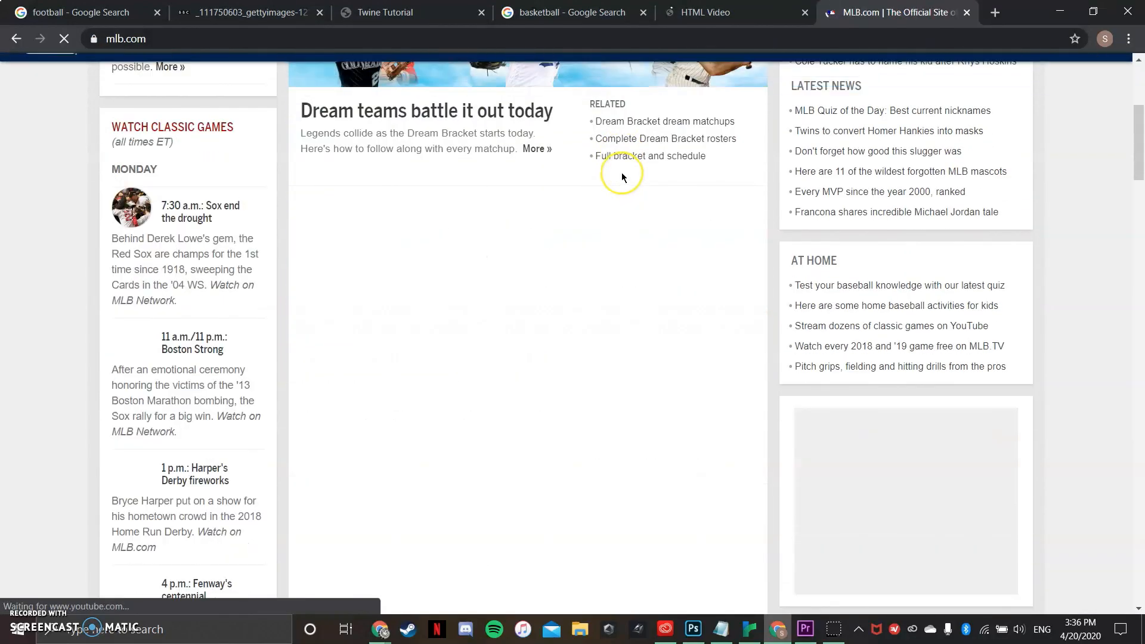
scroll(618, 171, up, 4)
scroll(632, 176, down, 15)
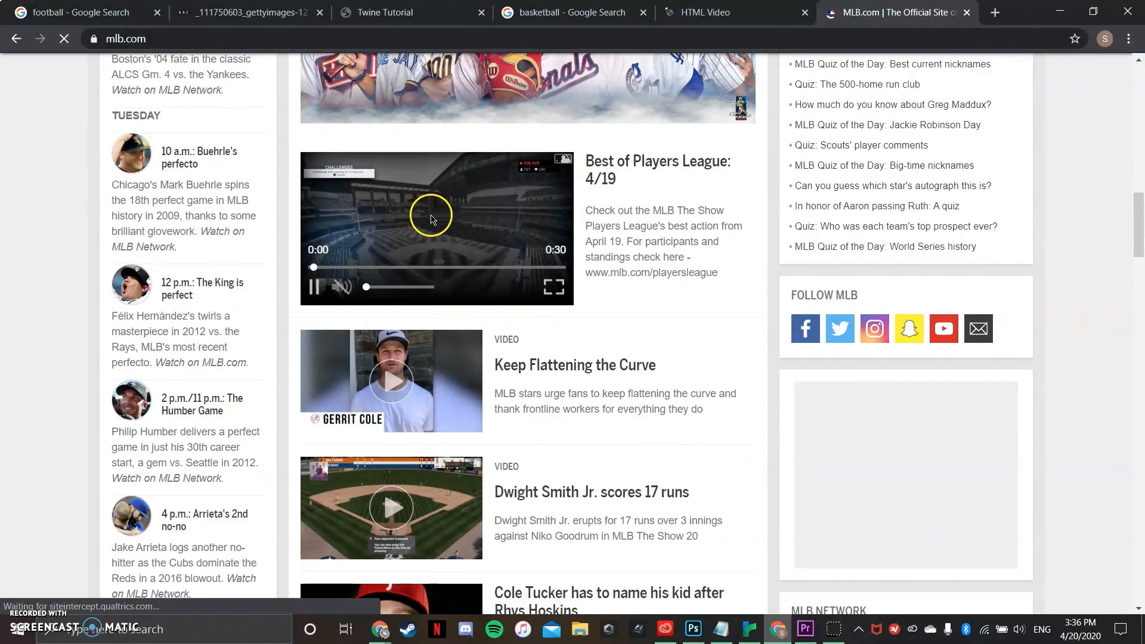
right_click(433, 218)
click(517, 386)
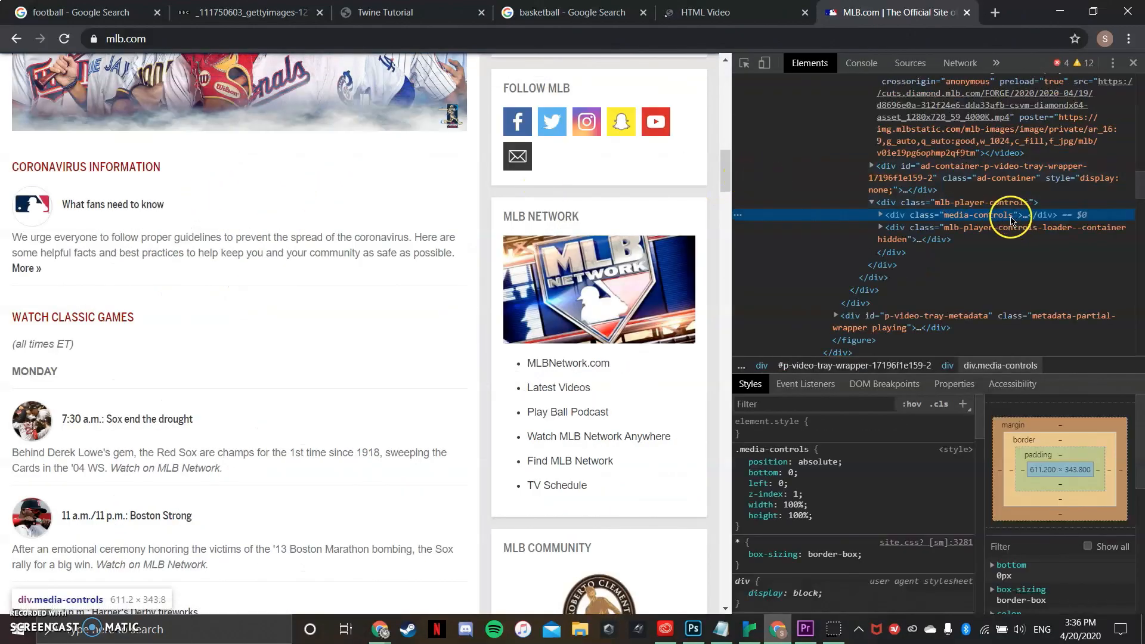
- Copy the mp4 source address from the video element and paste it below the audio code in Twine's Go to the truck passage
scroll(988, 217, up, 1)
click(949, 168)
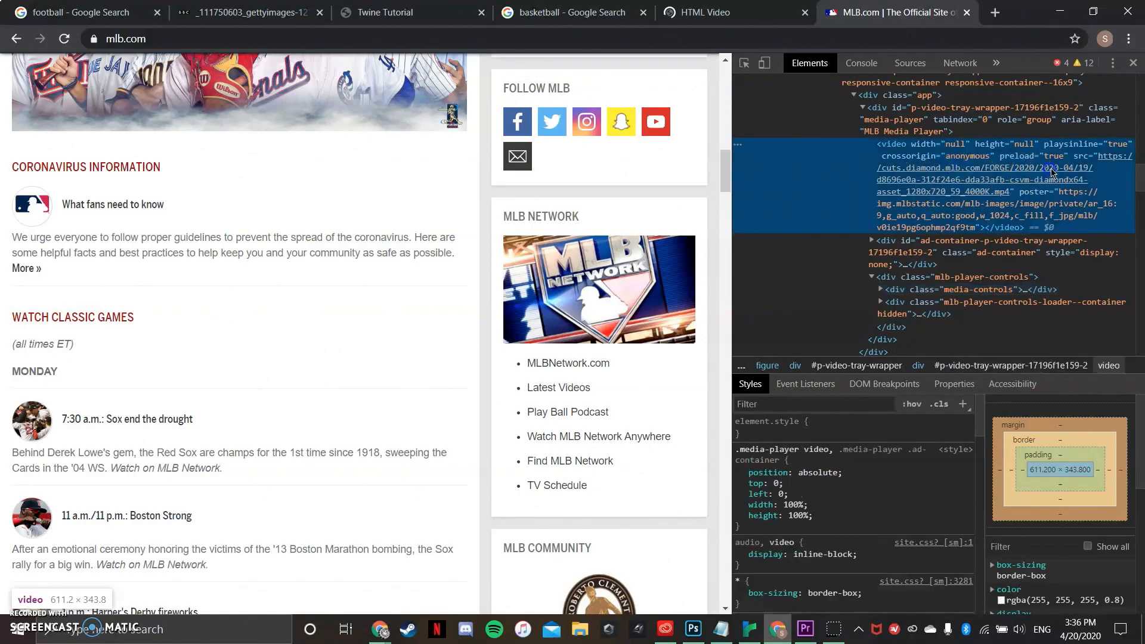
double_click(1112, 155)
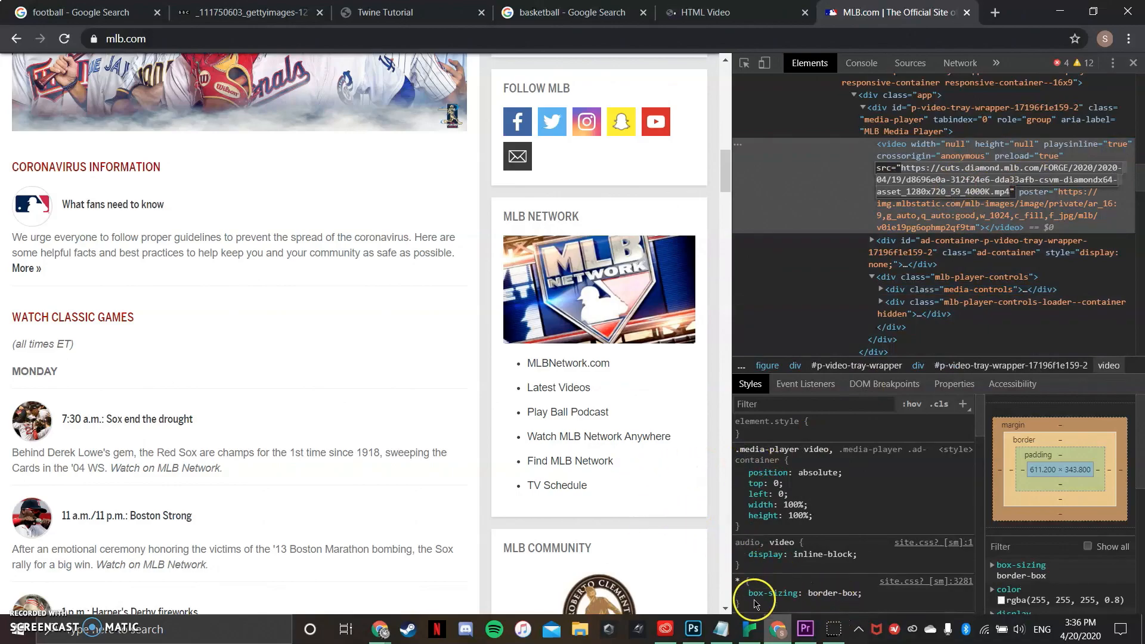
click(748, 633)
text(https://cuts.diamond.mlb.com/FORGE/2020/2020-04/19/d8696e0a-312f24e6-dda33afb-csvm-diamondx64-asset_1280x720_59_4000K.mp4)
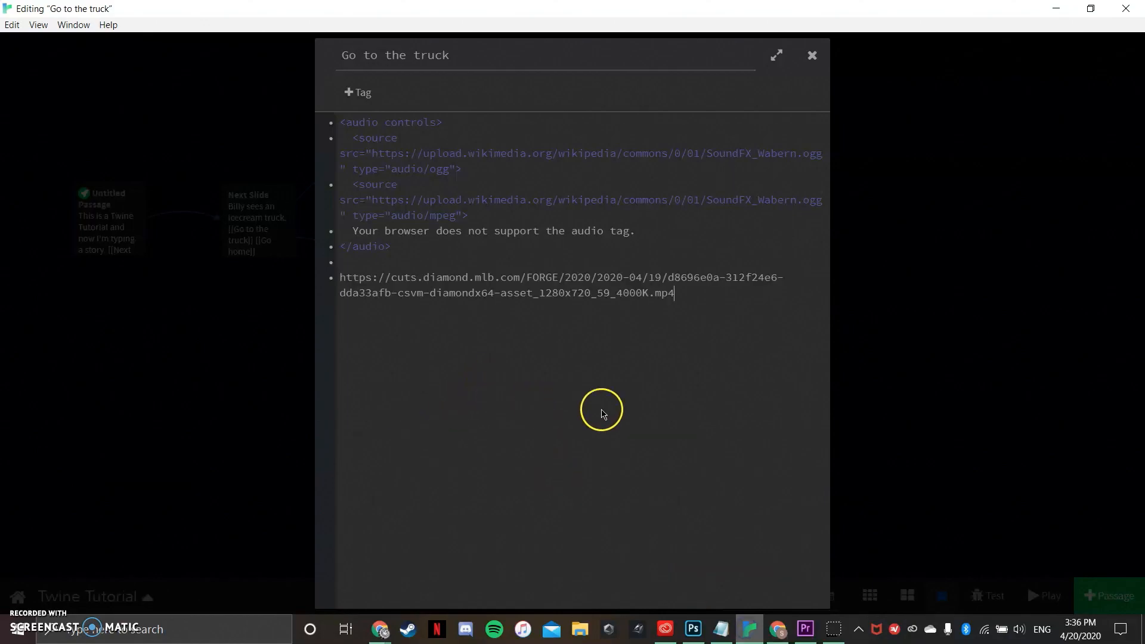
- Copy the video code from Notepad and paste it below the MLB video address in the Go to the truck passage
click(720, 629)
click(500, 314)
drag(400, 237, 302, 127)
key(ctrl+c)
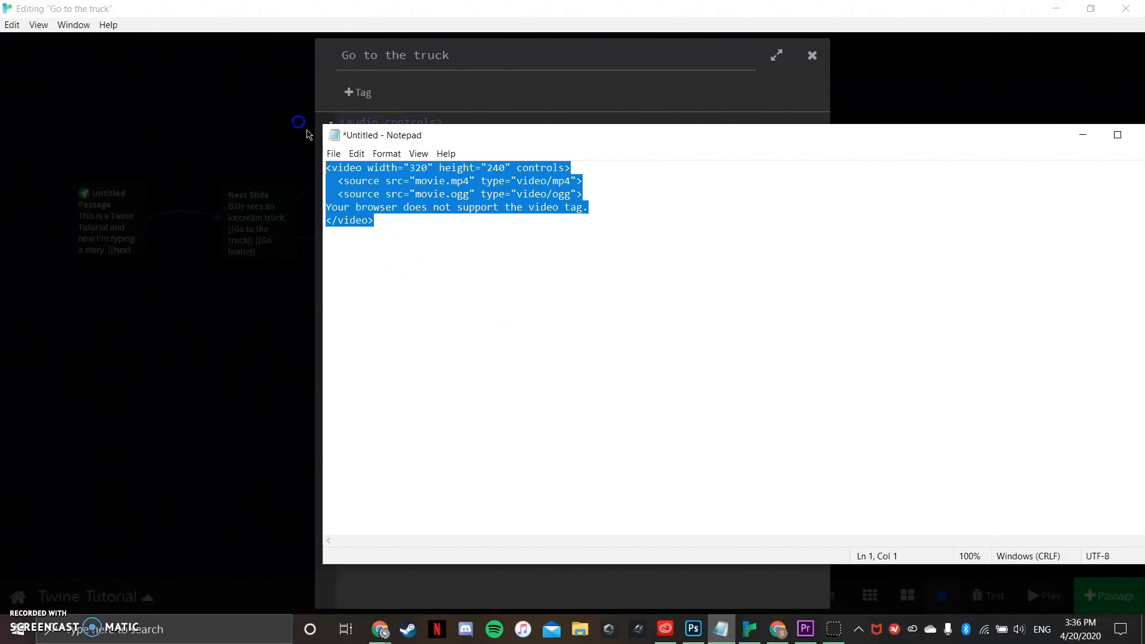
click(296, 190)
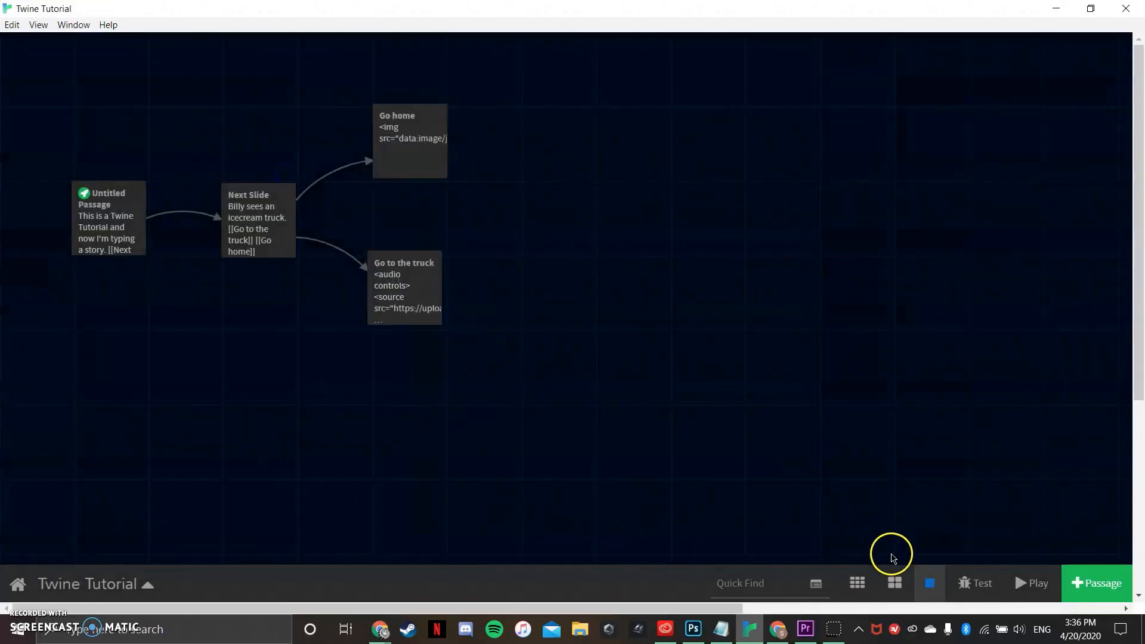
mouse_move(397, 317)
click(392, 268)
click(382, 341)
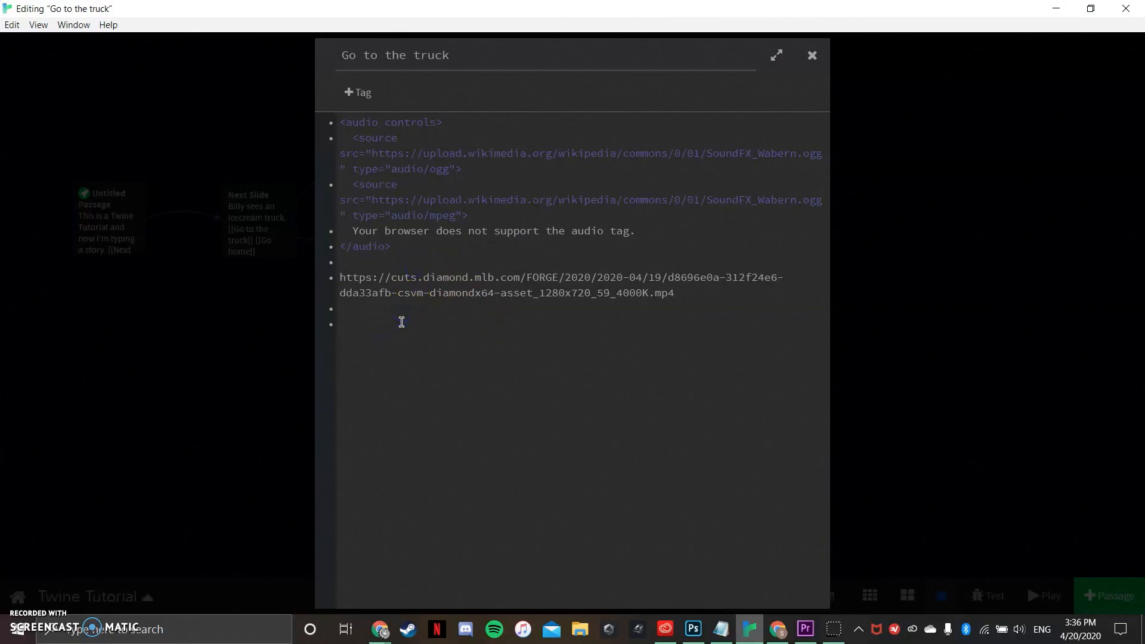
key(ctrl+v)
- Delete the movie.ogg source line from the pasted video code
click(527, 299)
drag(616, 355, 308, 356)
key(BackSpace)
key(BackSpace)
- Replace movie.mp4 in the video source with the MLB mp4 address copied from the line above the video code
click(491, 340)
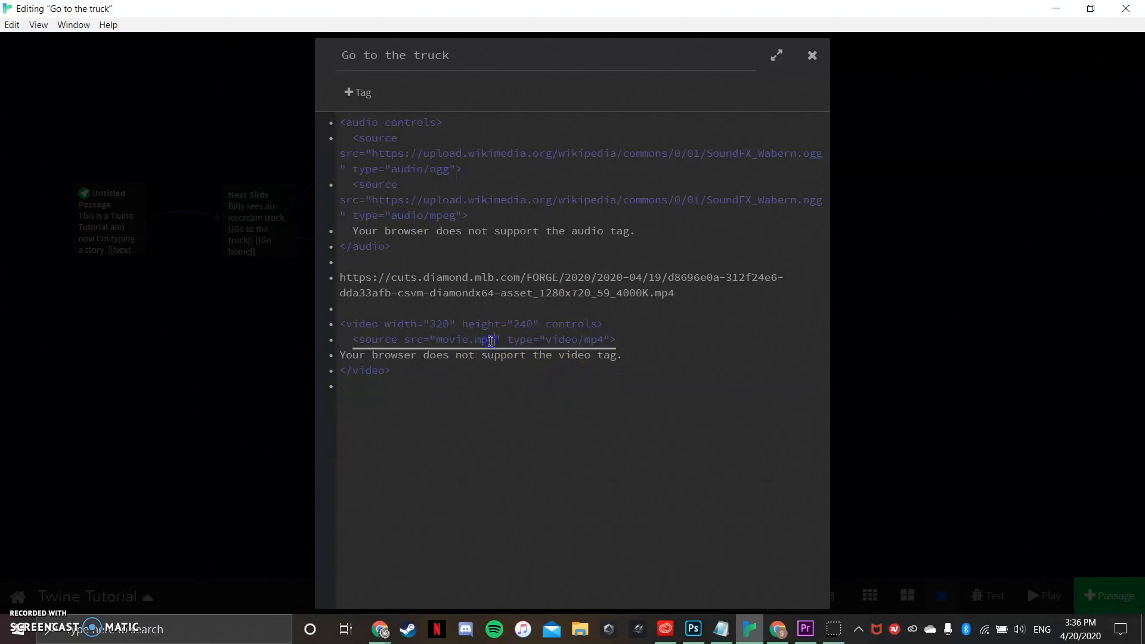
key(BackSpace)
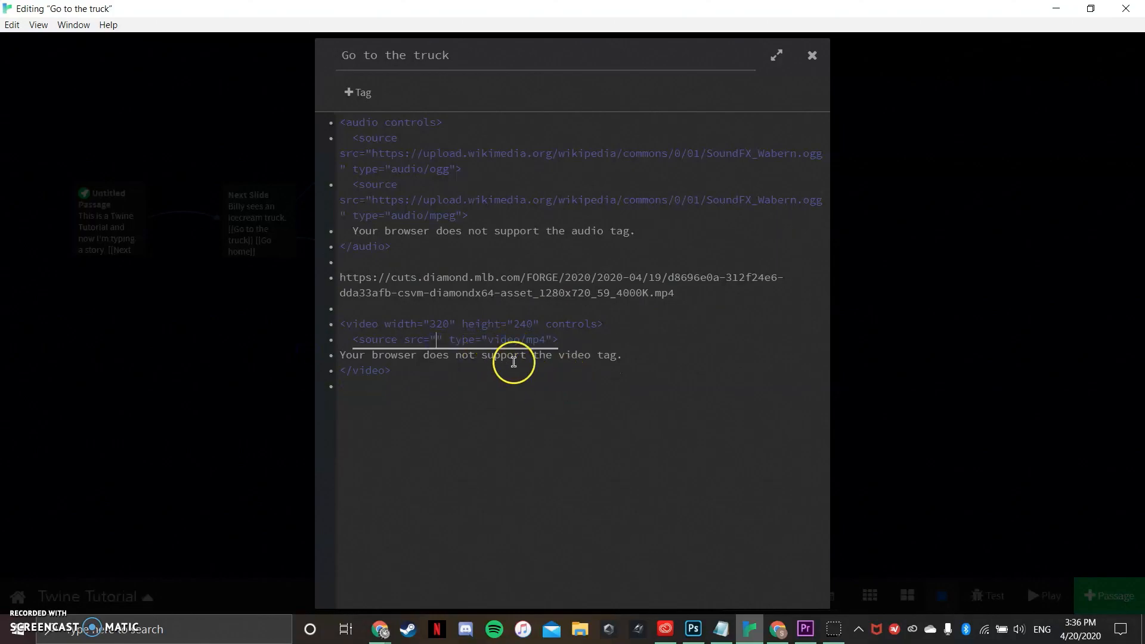
drag(698, 306, 356, 276)
key(ctrl+c)
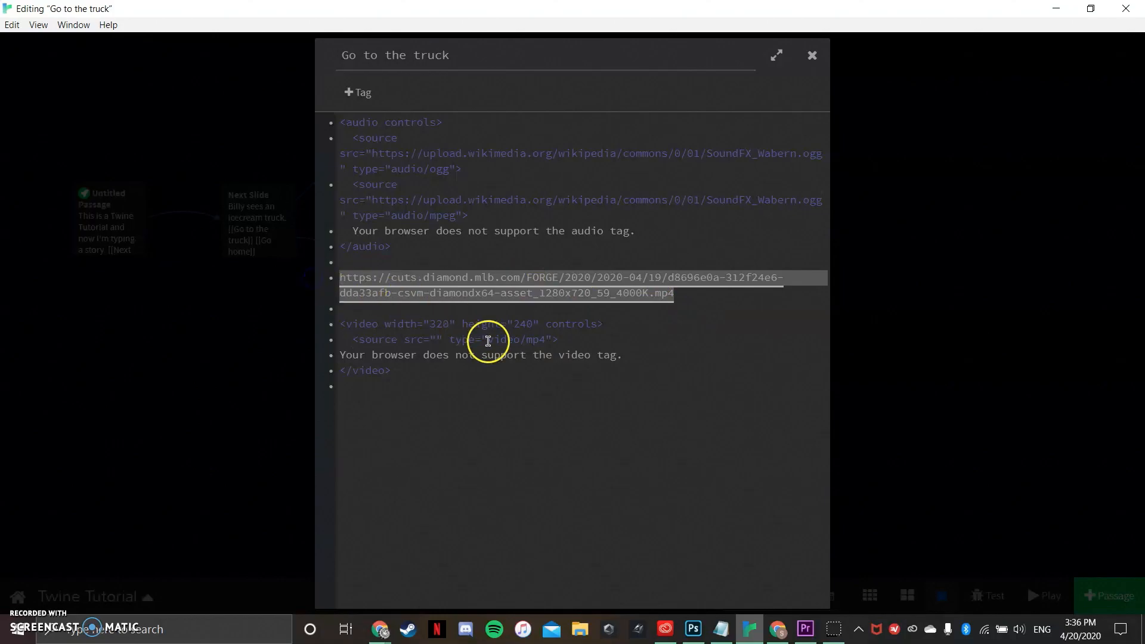
click(436, 339)
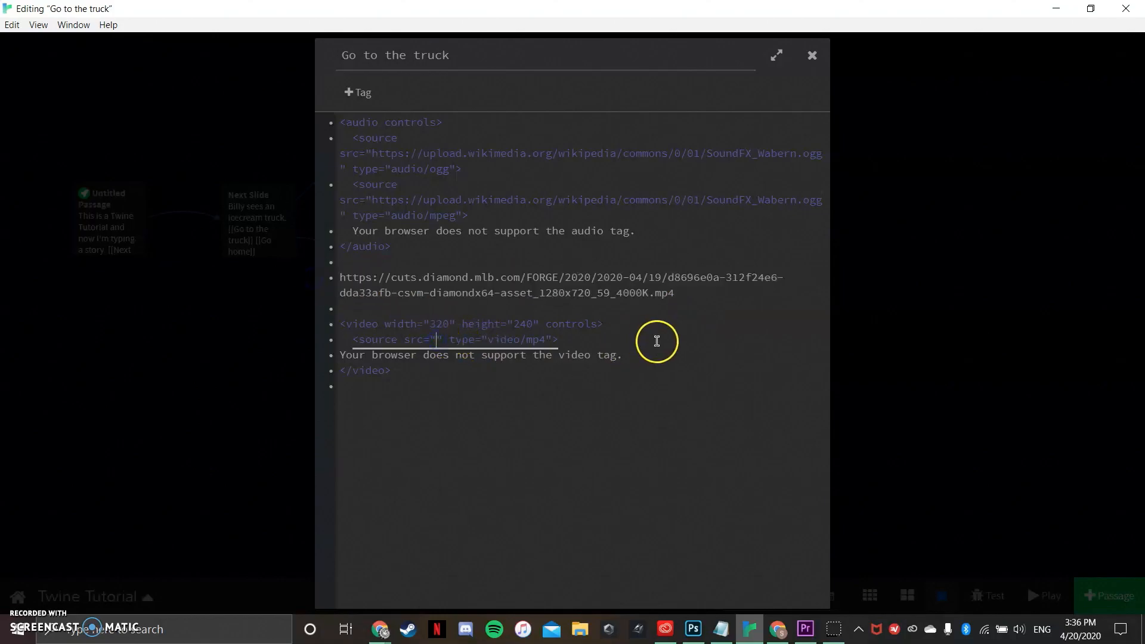
key(ctrl+v)
- Delete the loose MLB video address above the video code in the Go to the truck passage
drag(720, 296, 220, 276)
key(BackSpace)
key(BackSpace)
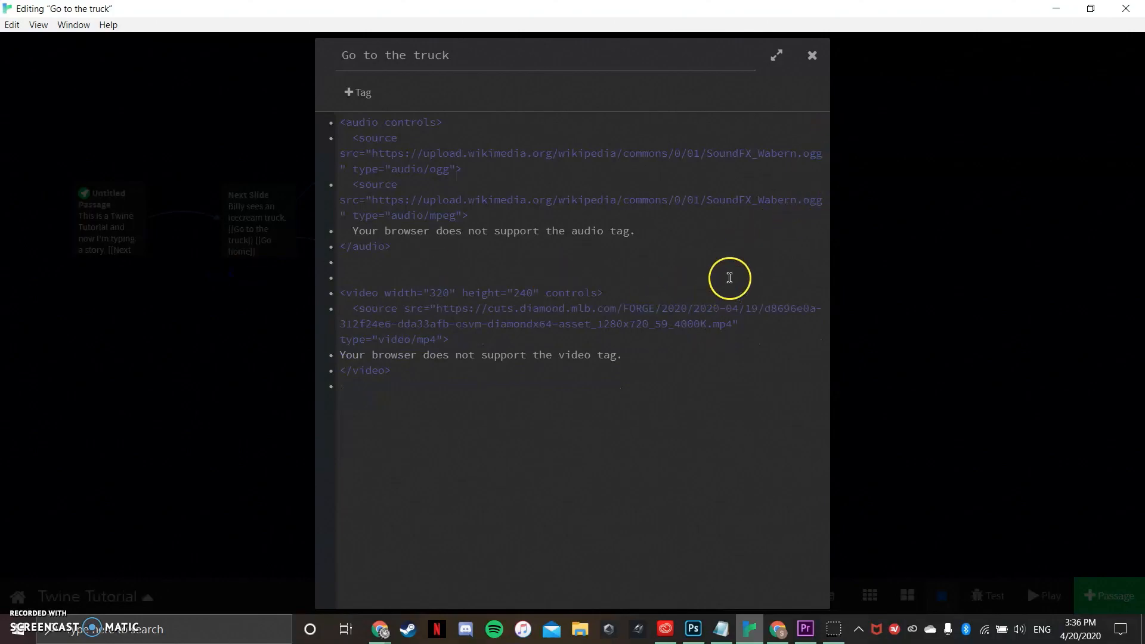
- Set the video's height to 260 and its width to 420 in the video tag
double_click(519, 293)
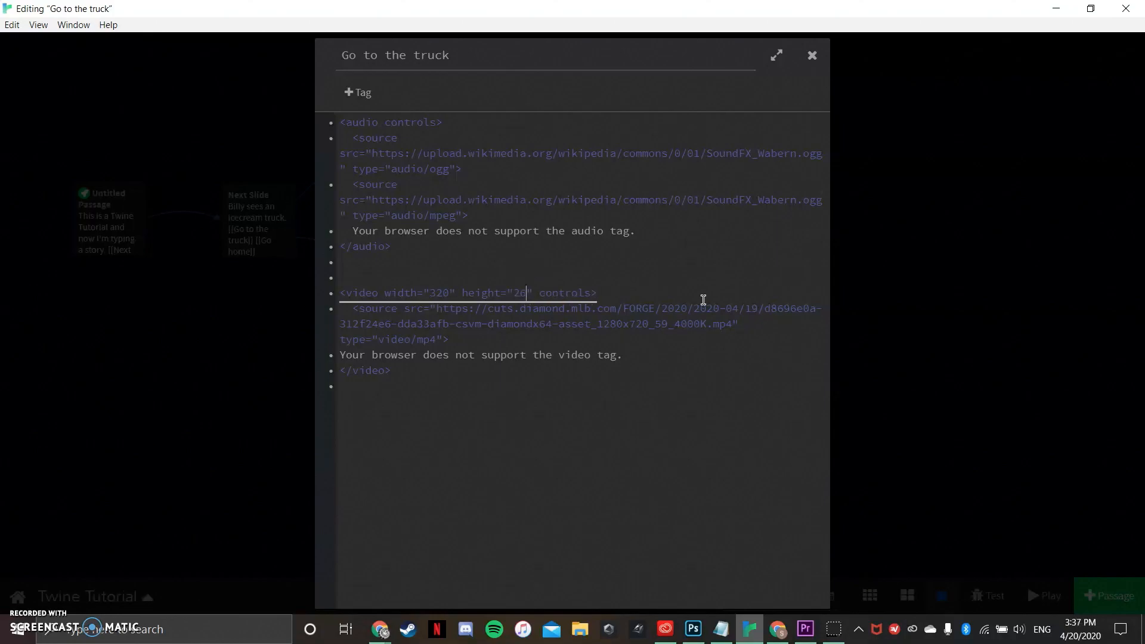
text(4)
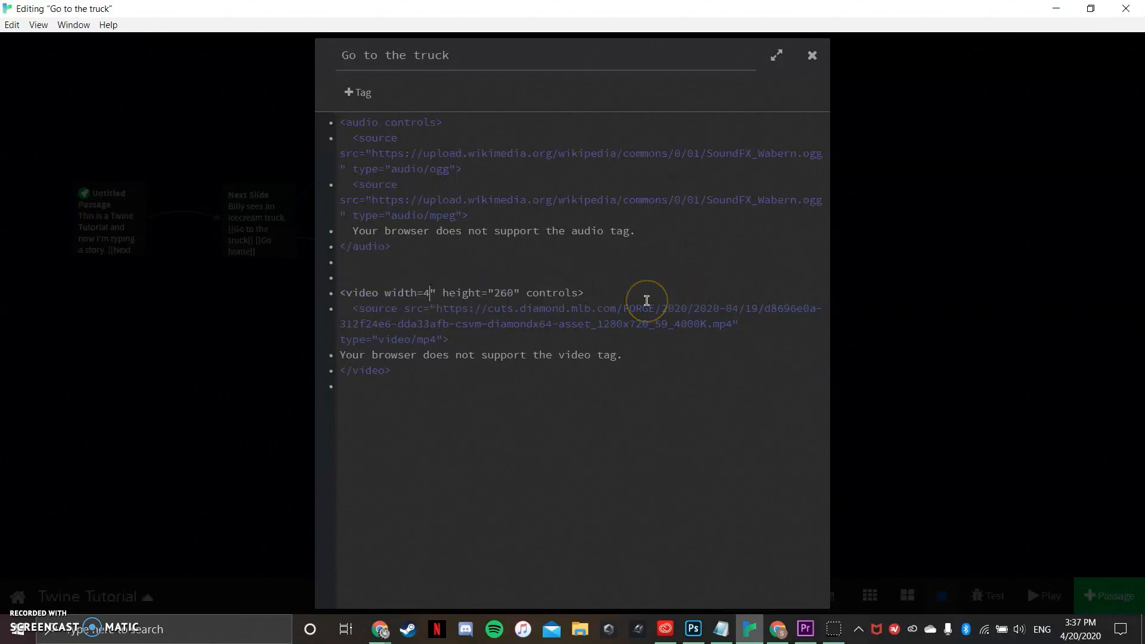
text("420)
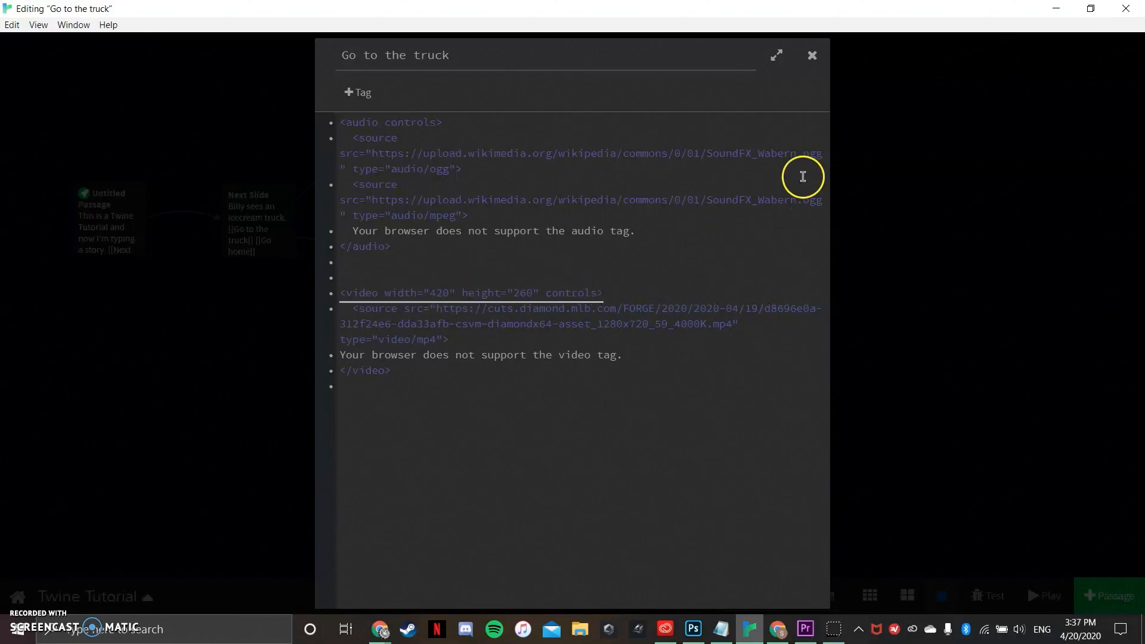
- Close the passage, test the story through to Go to the truck, and play the embedded video in and out of full screen
click(813, 55)
click(978, 584)
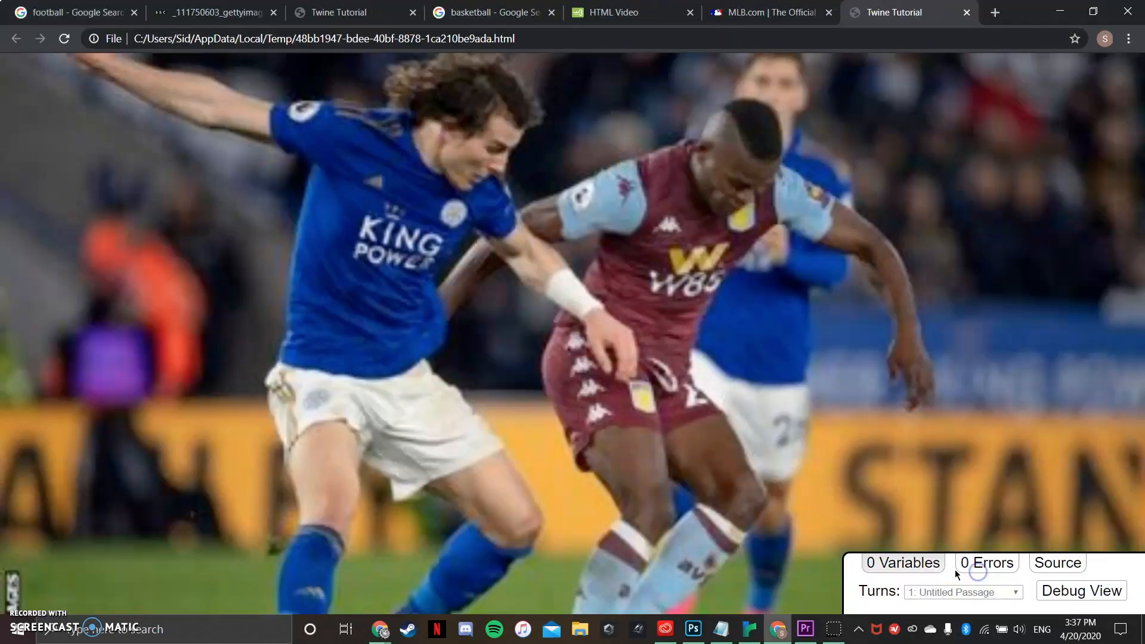
click(310, 149)
click(298, 156)
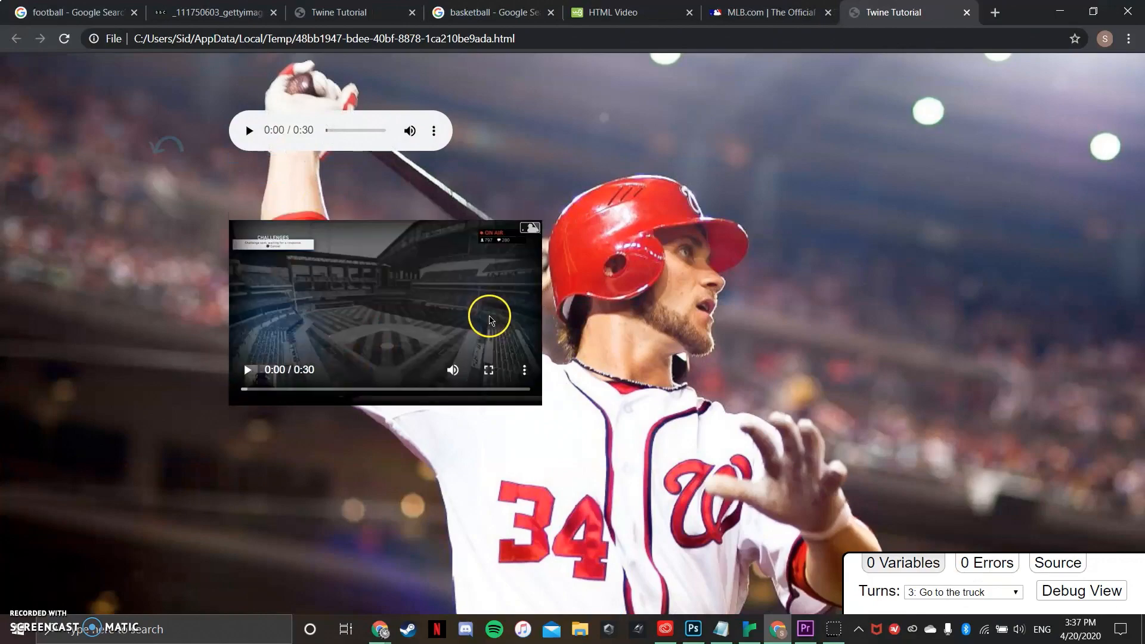
click(249, 370)
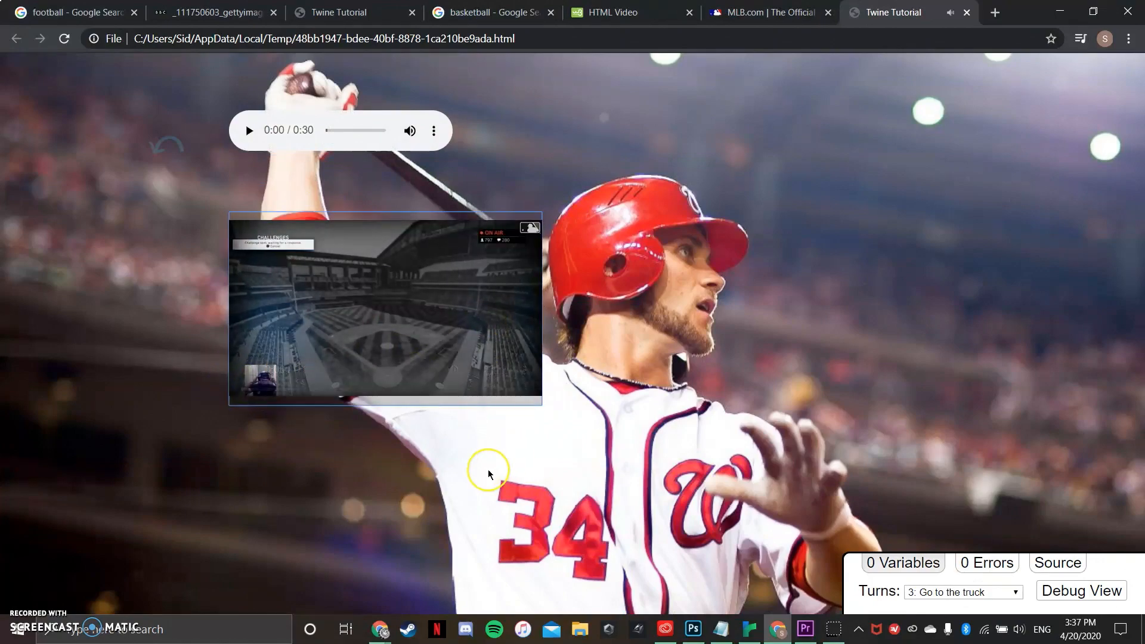
click(502, 377)
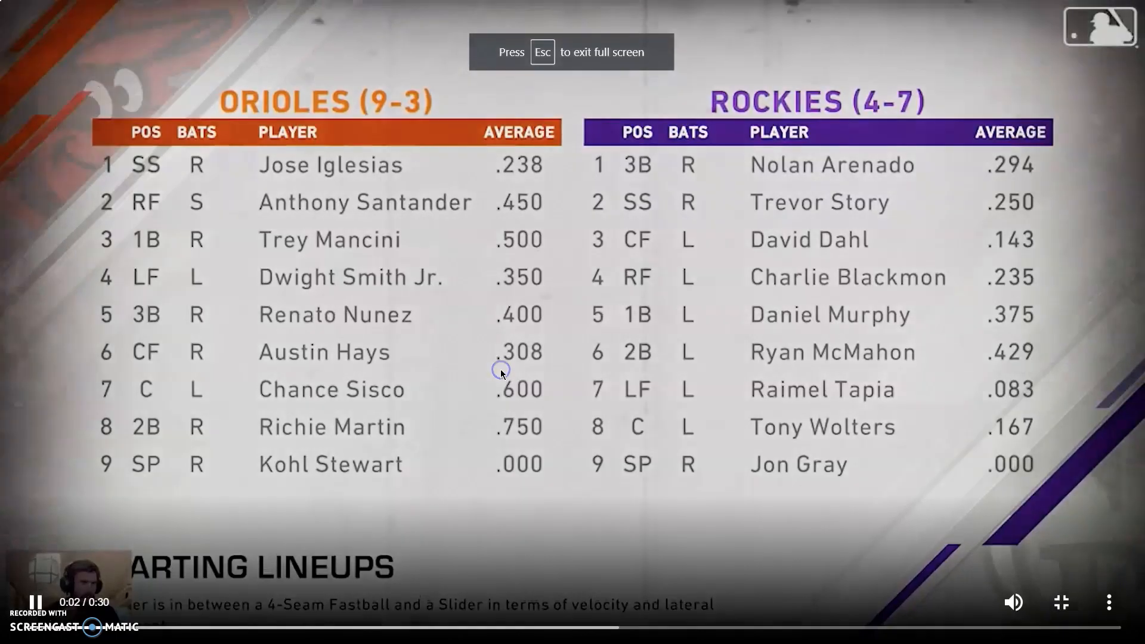
click(1061, 602)
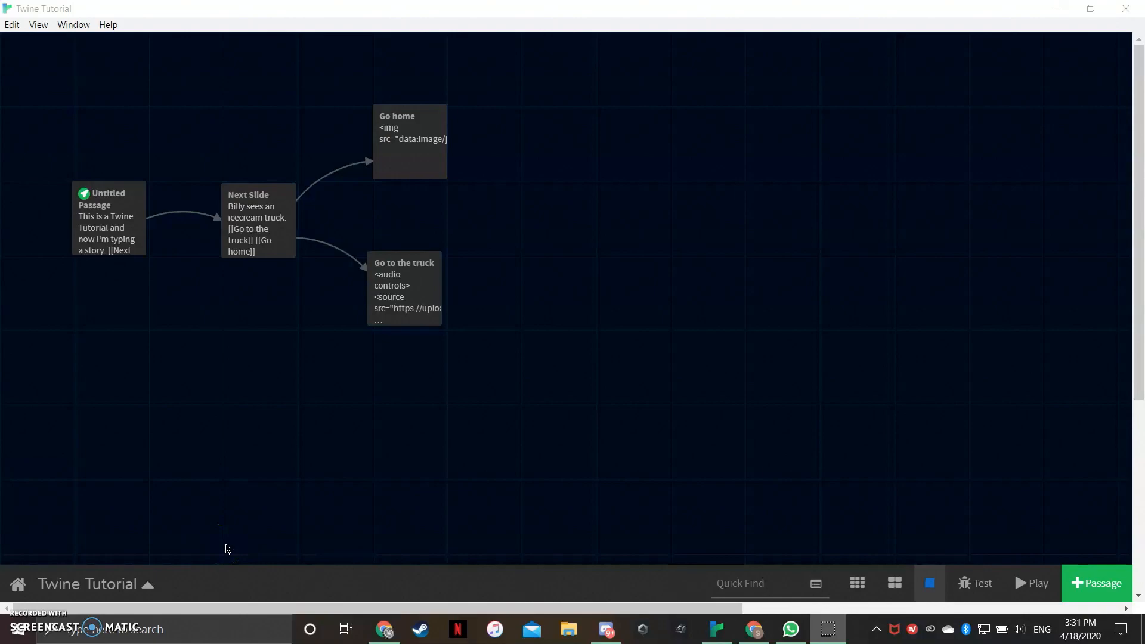
- Publish the story to a file named Twine Tutorial on the Desktop and close Twine
click(146, 585)
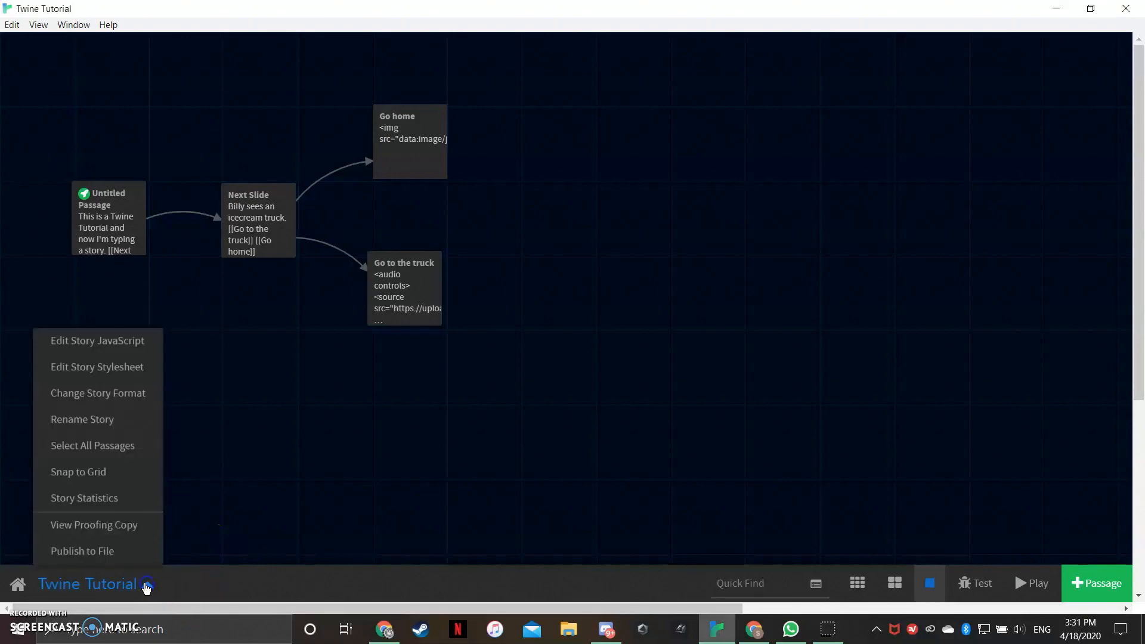
click(113, 558)
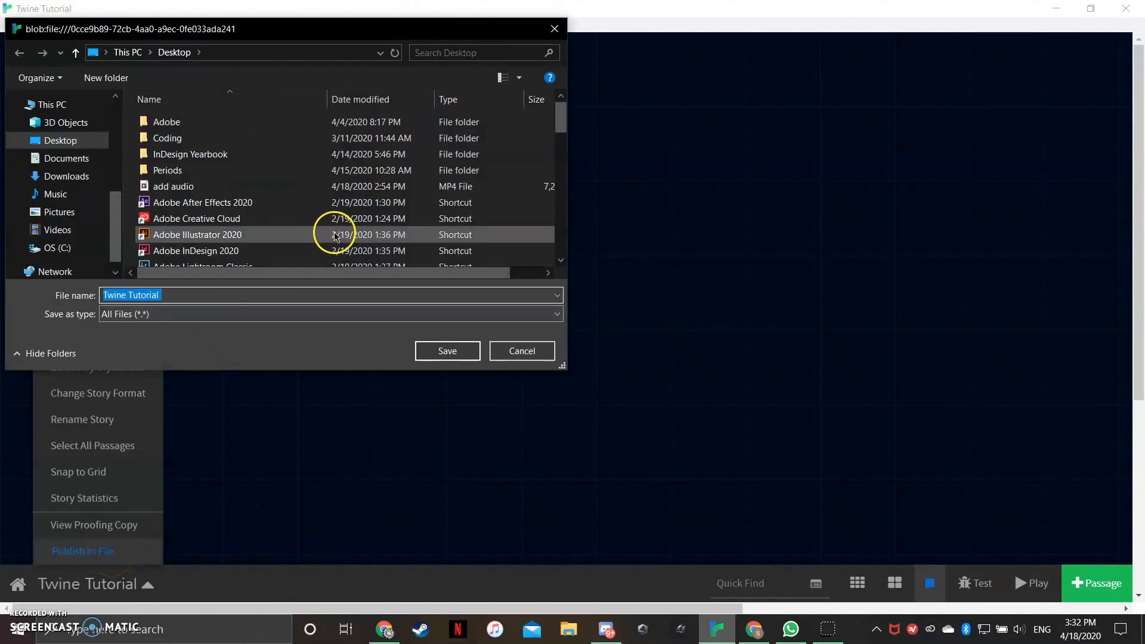
click(466, 351)
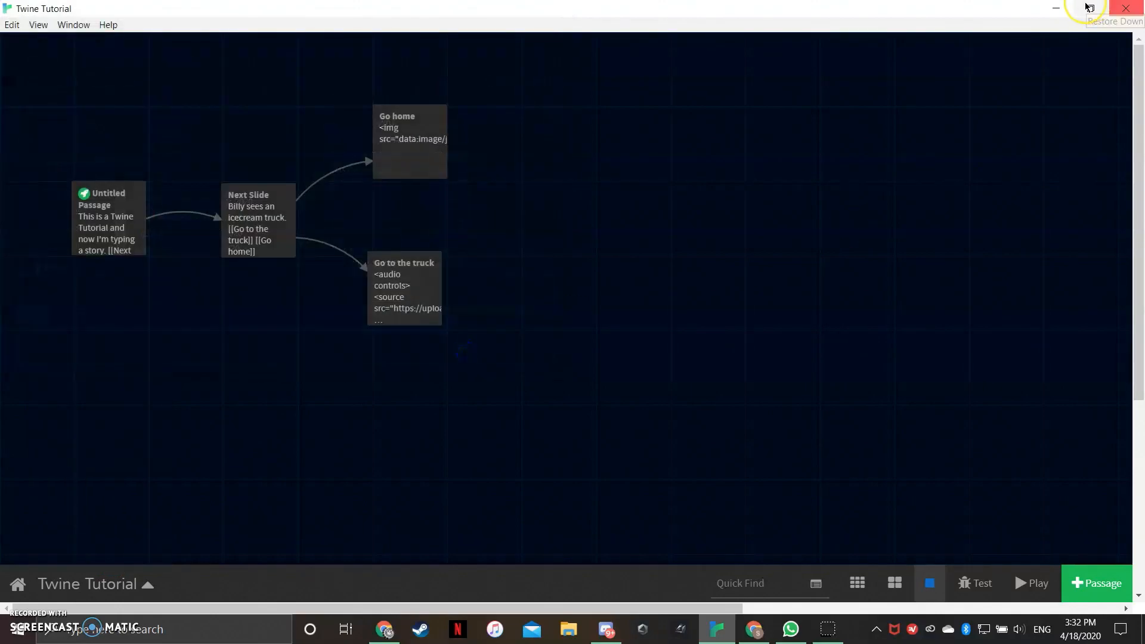
click(1125, 7)
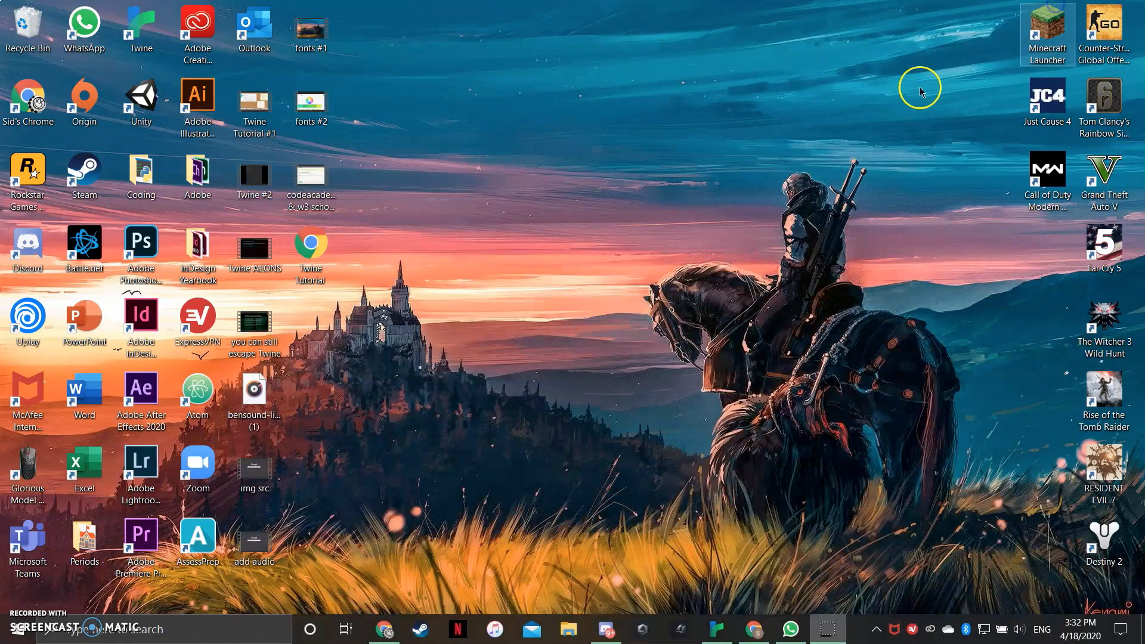